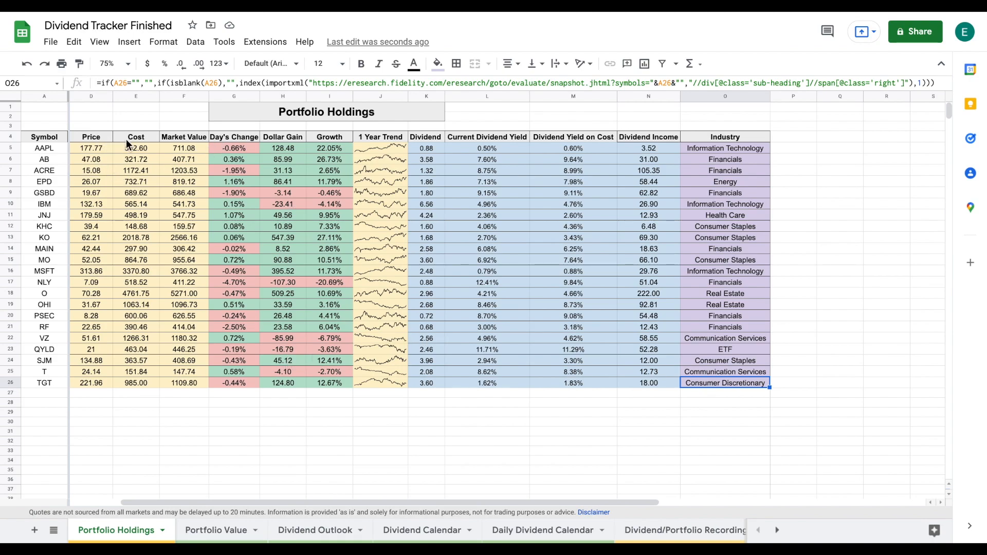
- Review the Portfolio Holdings, Portfolio Value, Dividend Outlook, Dividend Calendar and Daily Dividend Calendar sheets
{"action": "scroll", "coordinate": [149, 144], "scroll_direction": "left", "scroll_amount": 2}
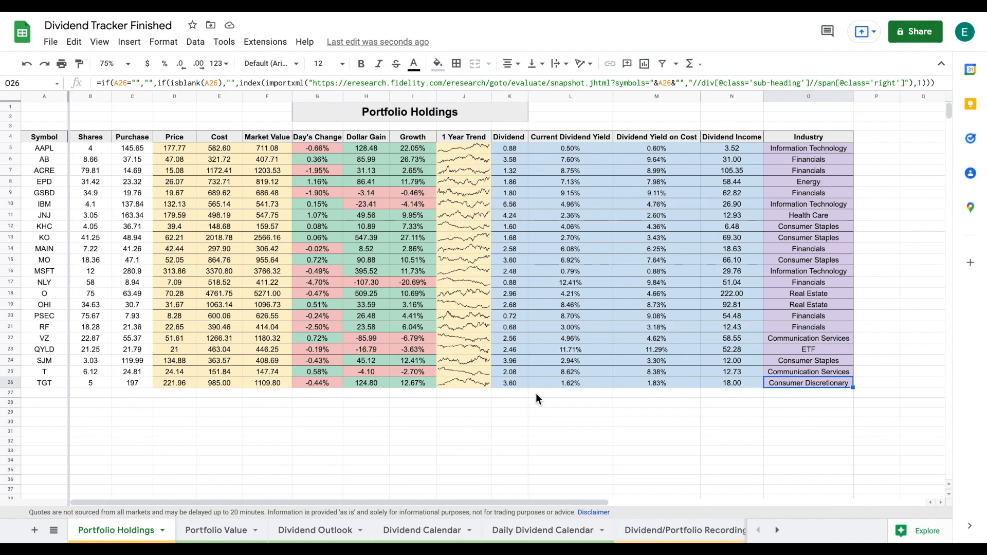
{"action": "left_click", "coordinate": [218, 530]}
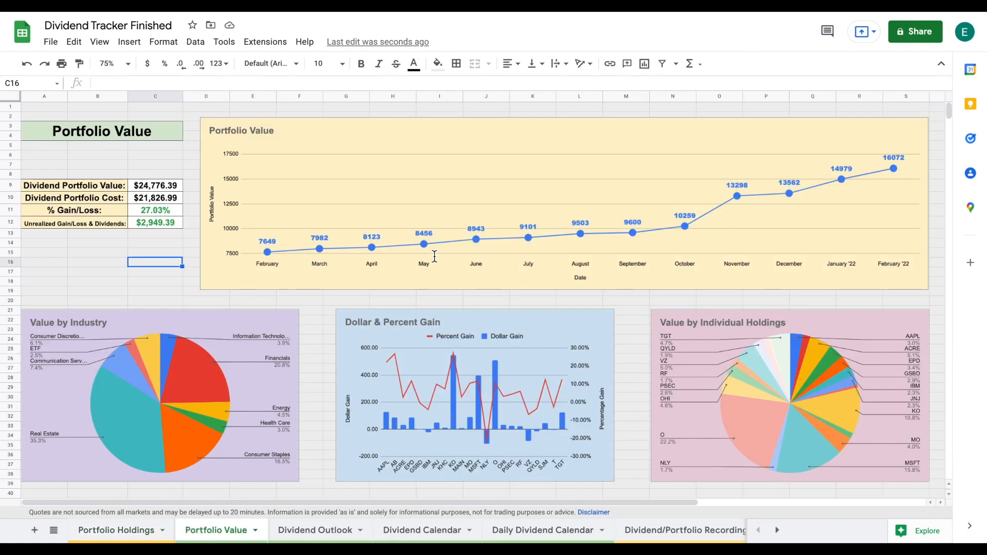
{"action": "left_click", "coordinate": [307, 530]}
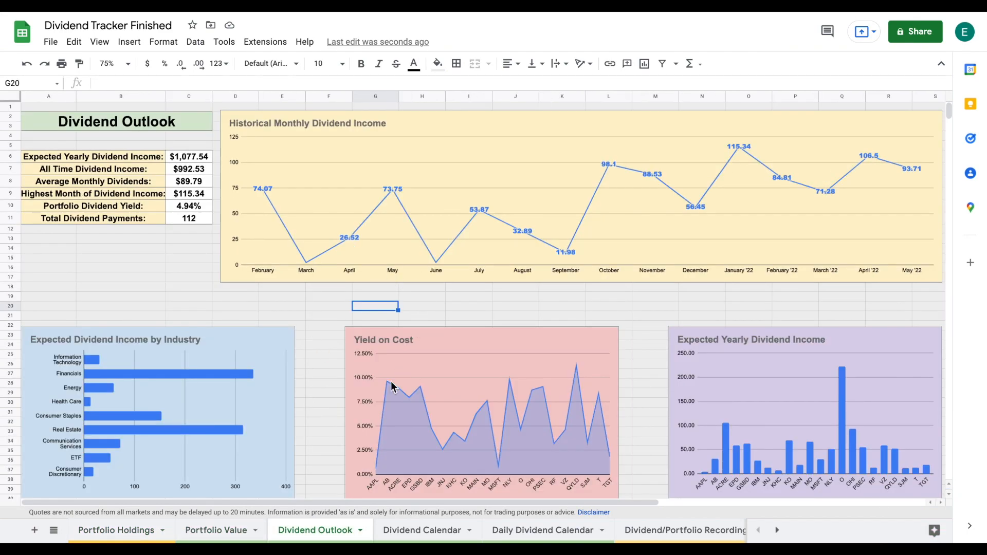
{"action": "left_click", "coordinate": [411, 529]}
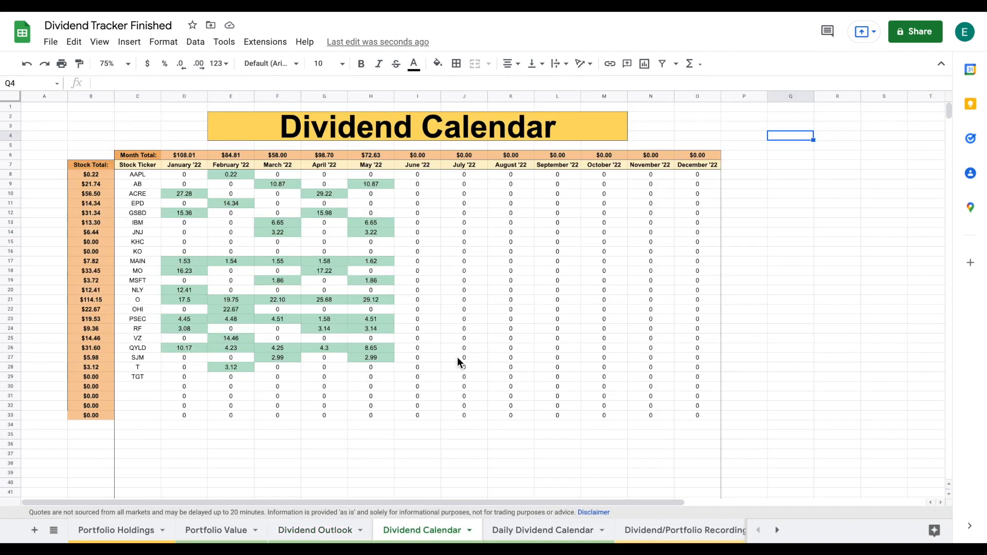
{"action": "left_click", "coordinate": [540, 530]}
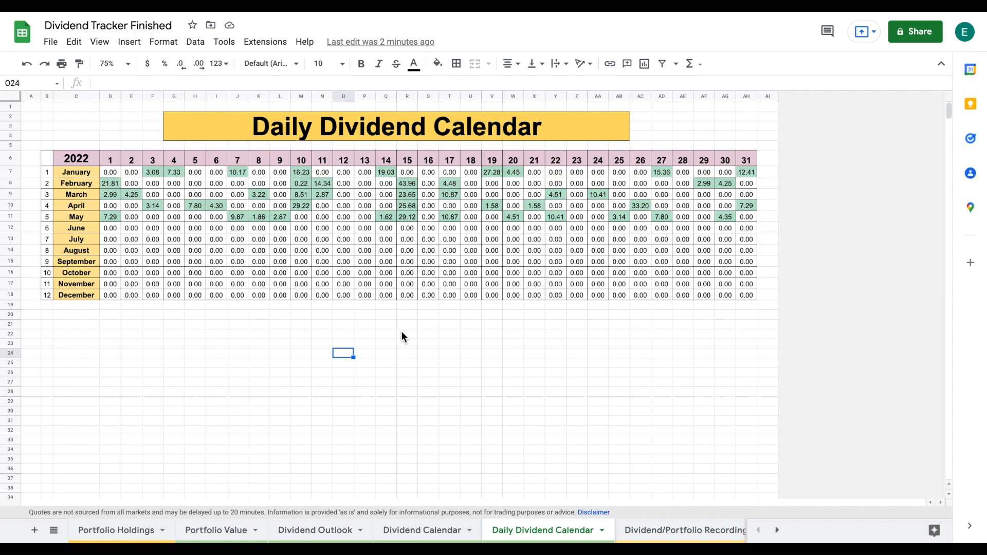
- Replace the TGT holding in row 26 of Portfolio Holdings with MMM, 20 shares and a purchase price of 135
{"action": "left_click", "coordinate": [107, 532]}
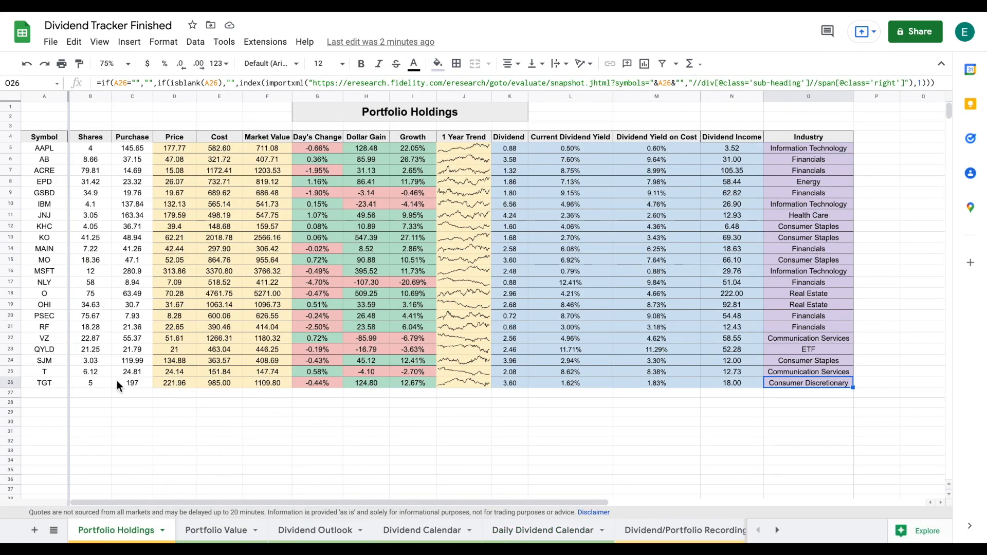
{"action": "left_click", "coordinate": [50, 384]}
{"action": "type", "text": "MMM"}
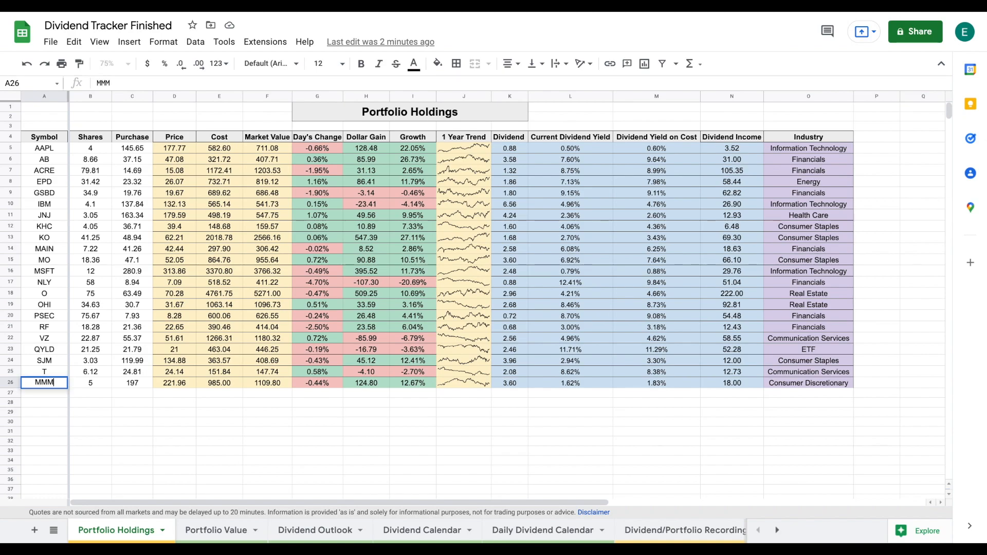
{"action": "key", "text": "Tab"}
{"action": "type", "text": "20"}
{"action": "key", "text": "Tab"}
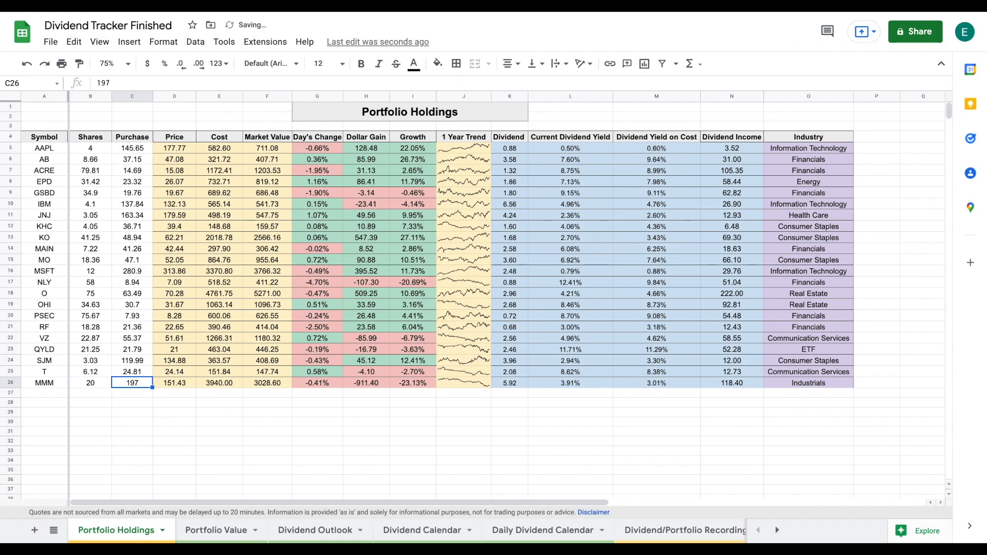
{"action": "type", "text": "135"}
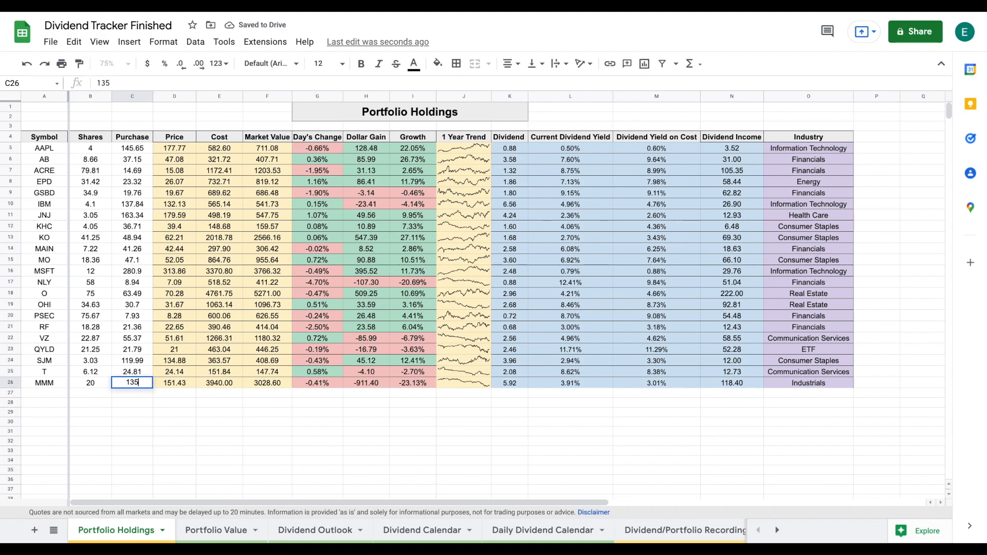
{"action": "key", "text": "Return"}
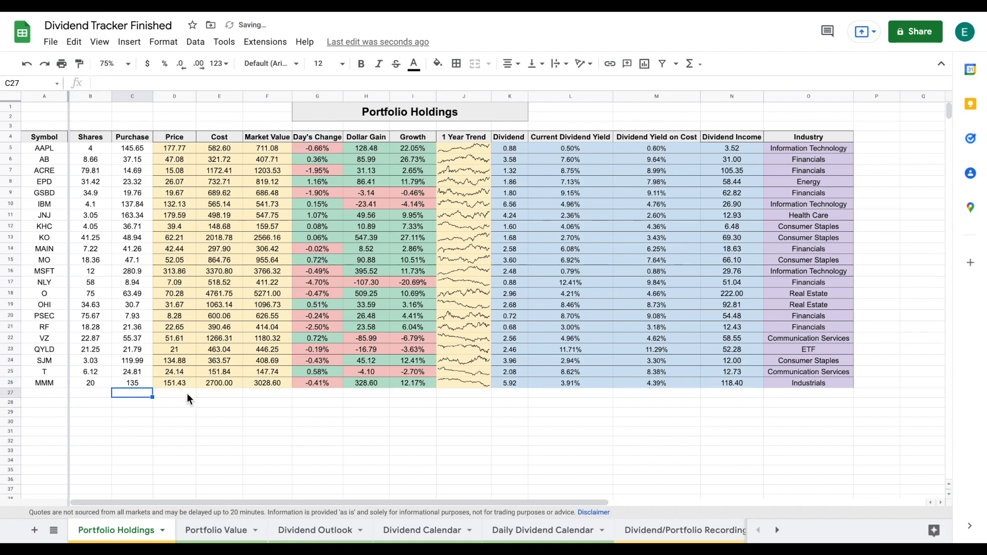
- Examine the calculated price, gain, trend, dividend and industry cells in the MMM row of Portfolio Holdings
{"action": "left_click_drag", "start_coordinate": [171, 385], "coordinate": [797, 383]}
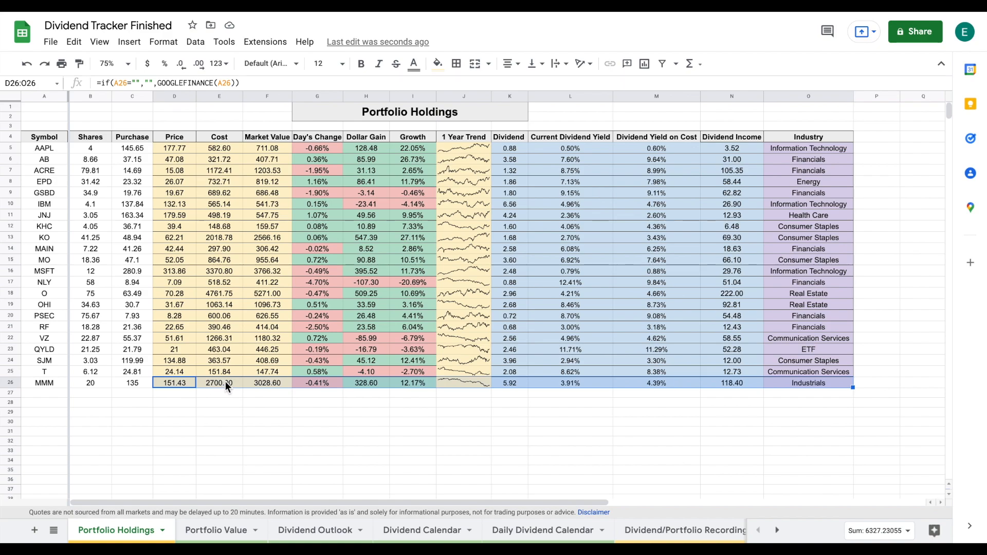
{"action": "left_click_drag", "start_coordinate": [318, 383], "coordinate": [396, 381]}
{"action": "left_click", "coordinate": [461, 386]}
{"action": "left_click_drag", "start_coordinate": [513, 382], "coordinate": [717, 377]}
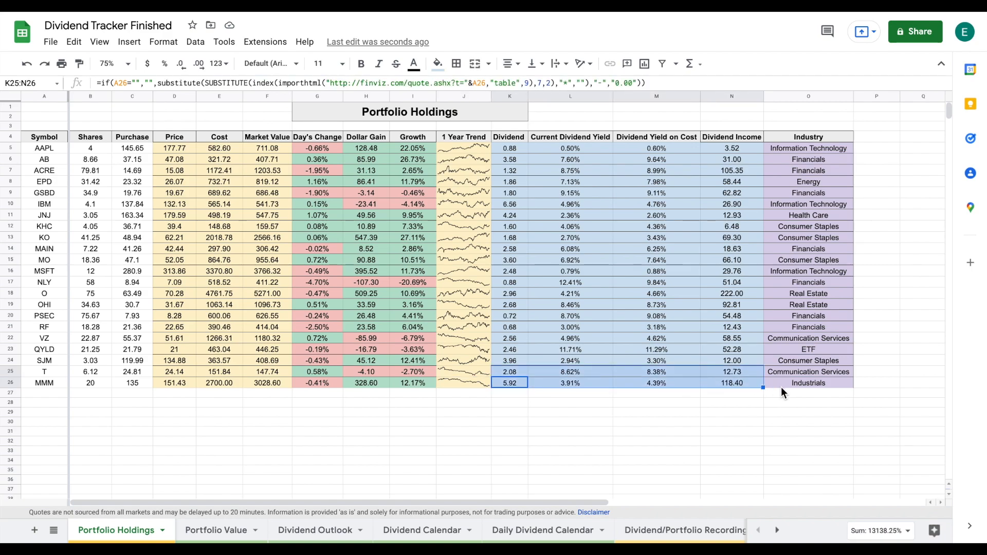
{"action": "left_click", "coordinate": [793, 381]}
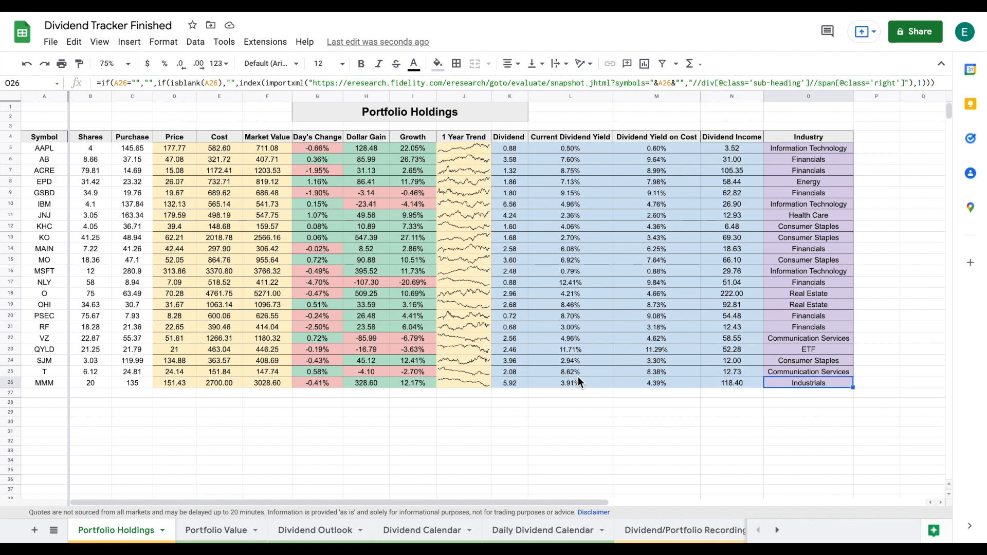
- Check MMM in the Value by Individual Holdings chart on Portfolio Value and the Expected Yearly Dividend Income chart on Dividend Outlook
{"action": "left_click", "coordinate": [218, 531]}
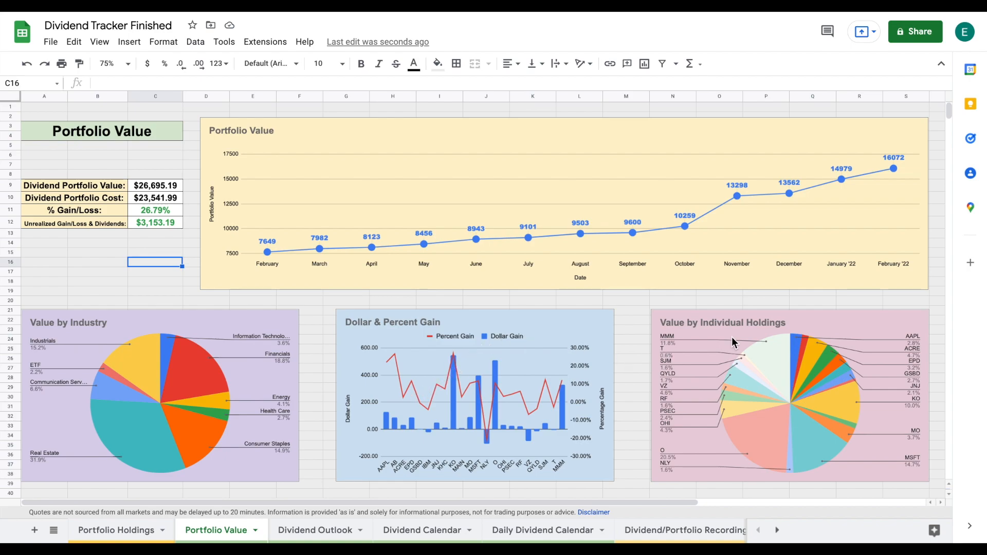
{"action": "left_click", "coordinate": [771, 349]}
{"action": "mouse_move", "coordinate": [769, 358]}
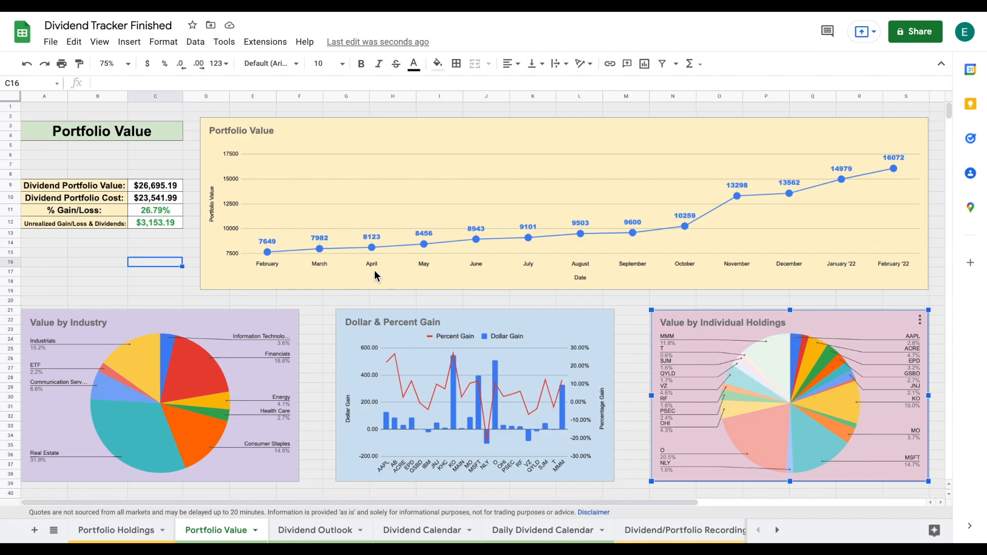
{"action": "left_click", "coordinate": [311, 532]}
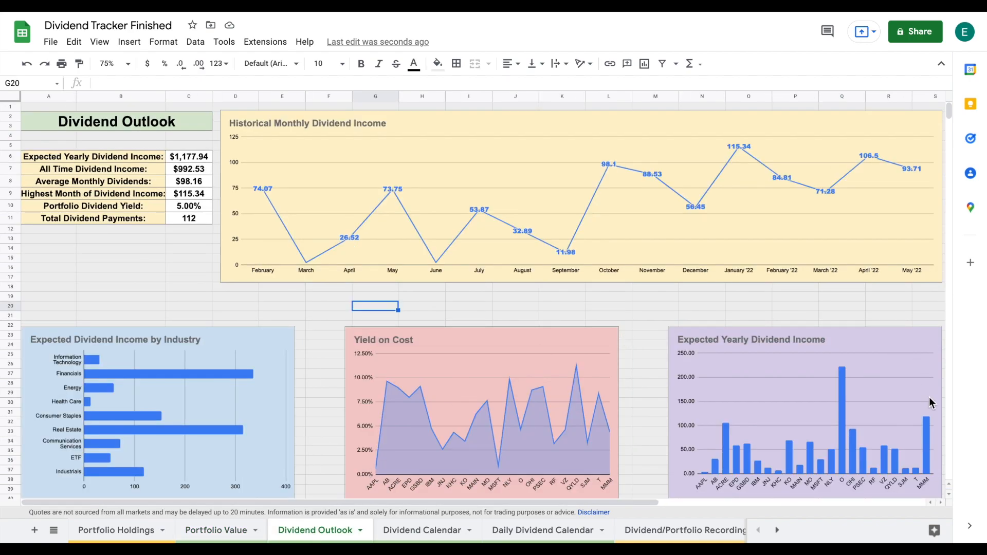
{"action": "left_click", "coordinate": [932, 445]}
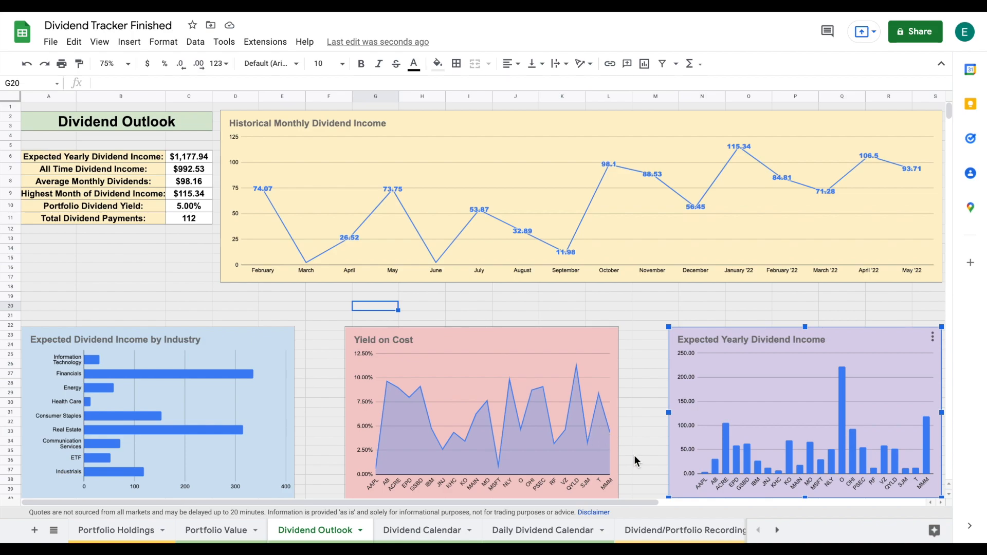
- Record a May '22 dividend payment of 30 for MMM dated 5/31/22 in row 119 of Dividend/Portfolio Recording
{"action": "left_click", "coordinate": [674, 530]}
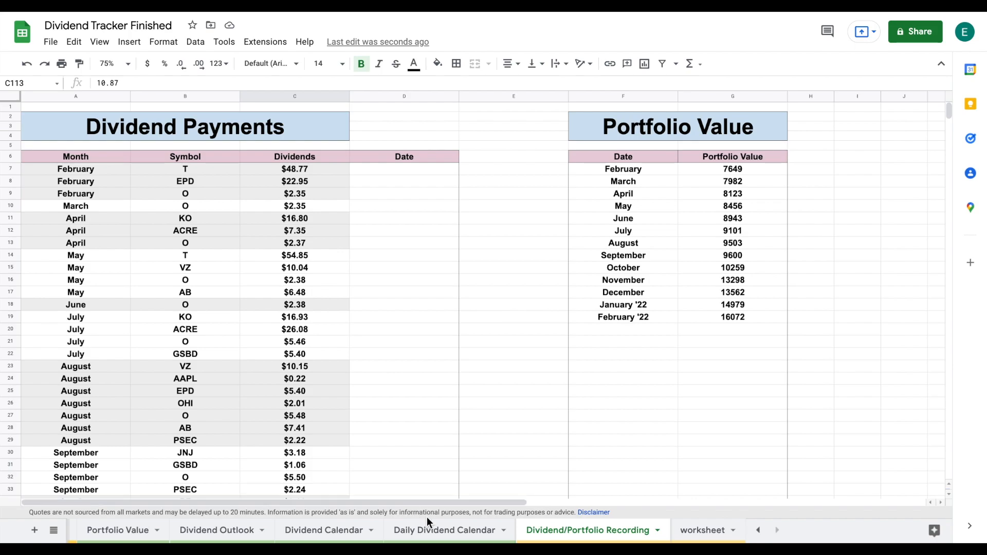
{"action": "scroll", "coordinate": [430, 411], "scroll_direction": "down", "scroll_amount": 20}
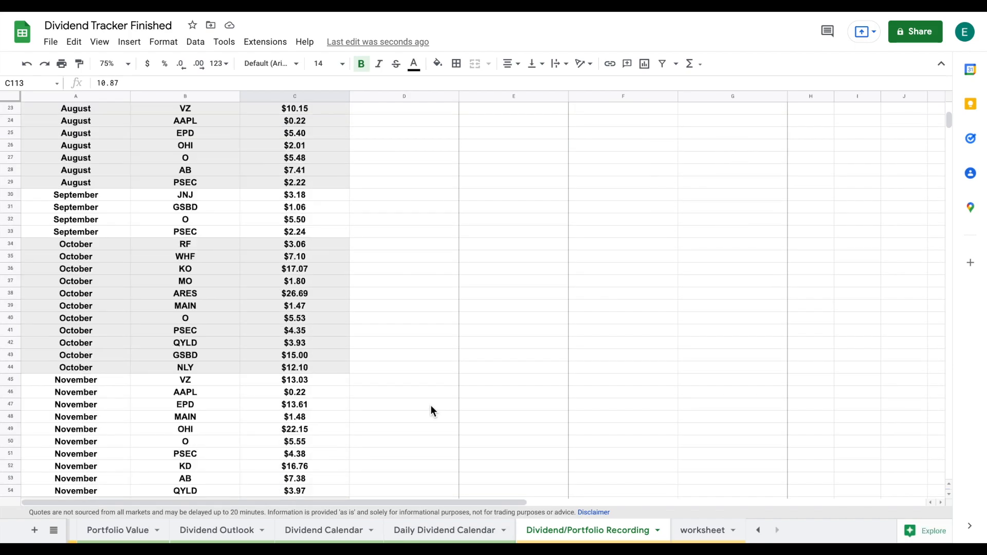
{"action": "scroll", "coordinate": [432, 411], "scroll_direction": "down", "scroll_amount": 6}
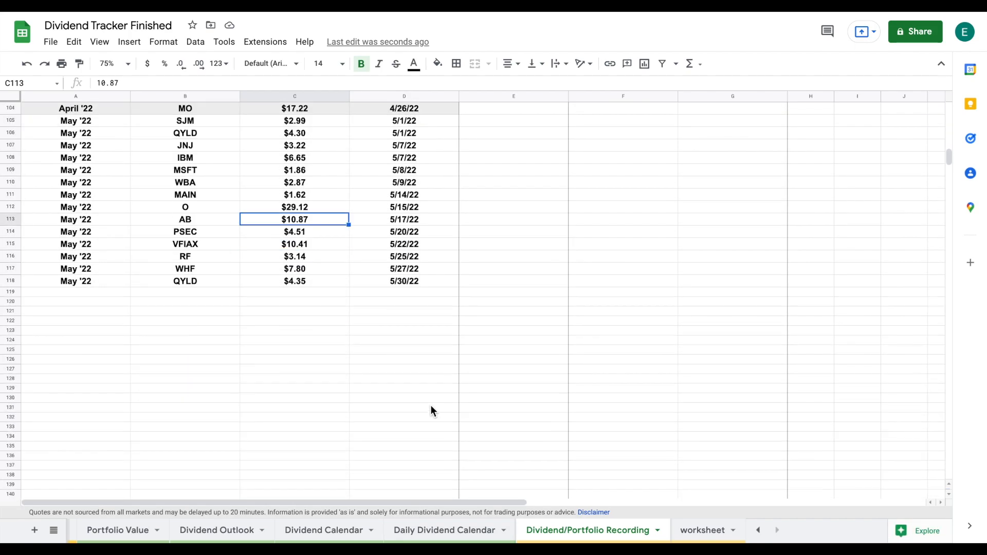
{"action": "left_click", "coordinate": [96, 241]}
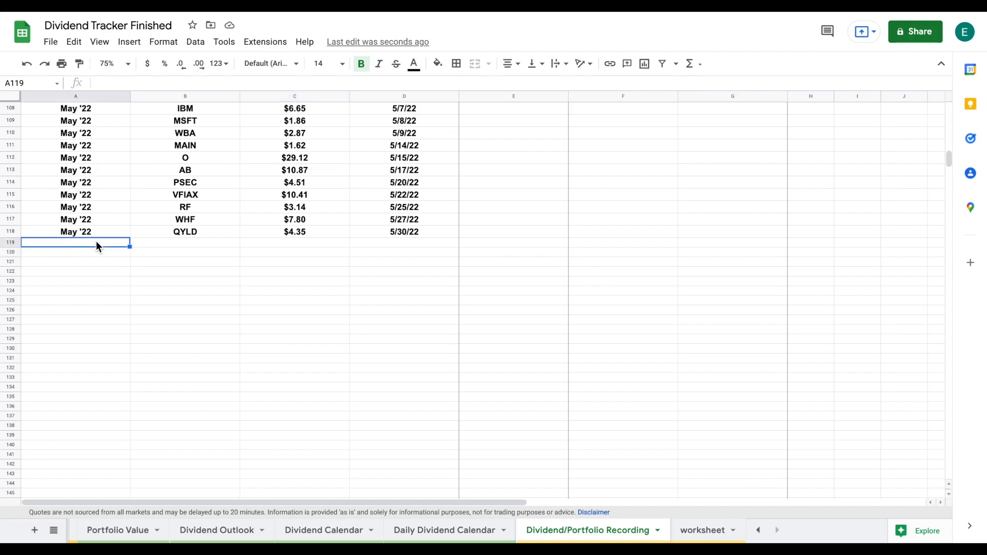
{"action": "type", "text": "Ma"}
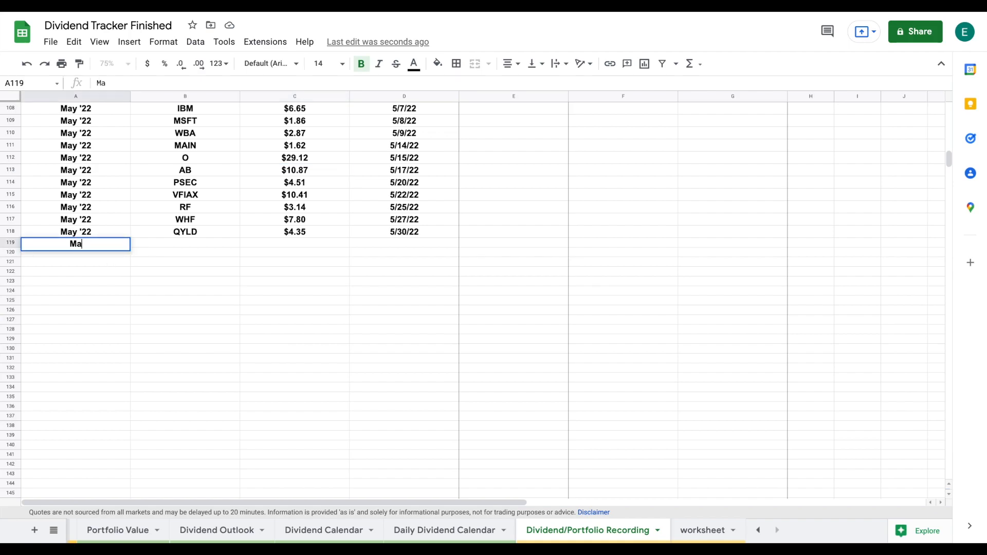
{"action": "type", "text": "y '22"}
{"action": "key", "text": "Tab"}
{"action": "type", "text": "MMM"}
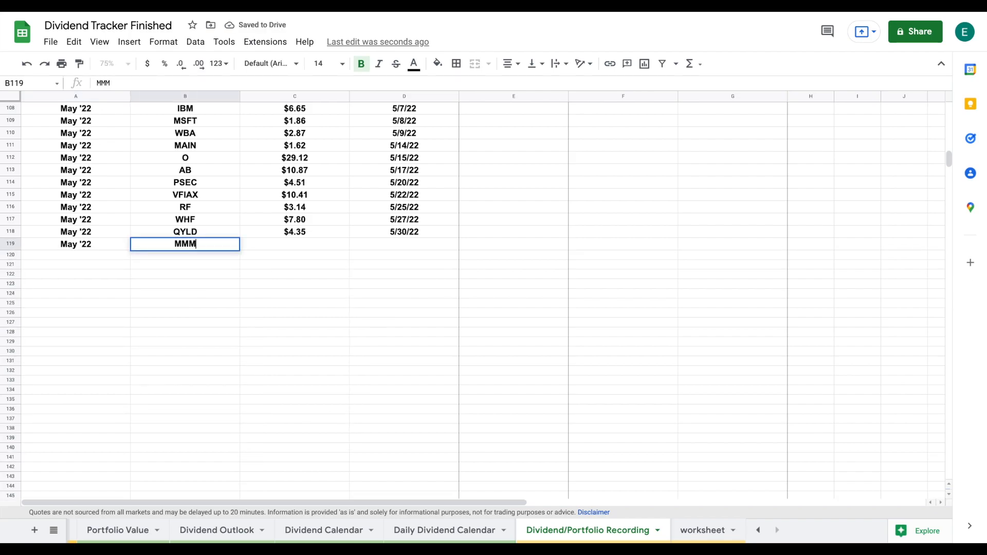
{"action": "key", "text": "Tab"}
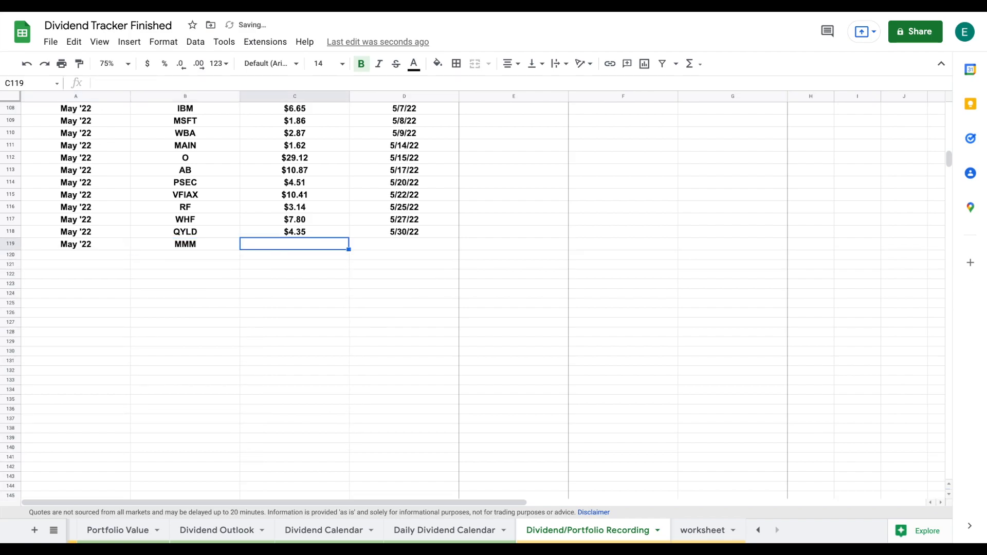
{"action": "type", "text": "30"}
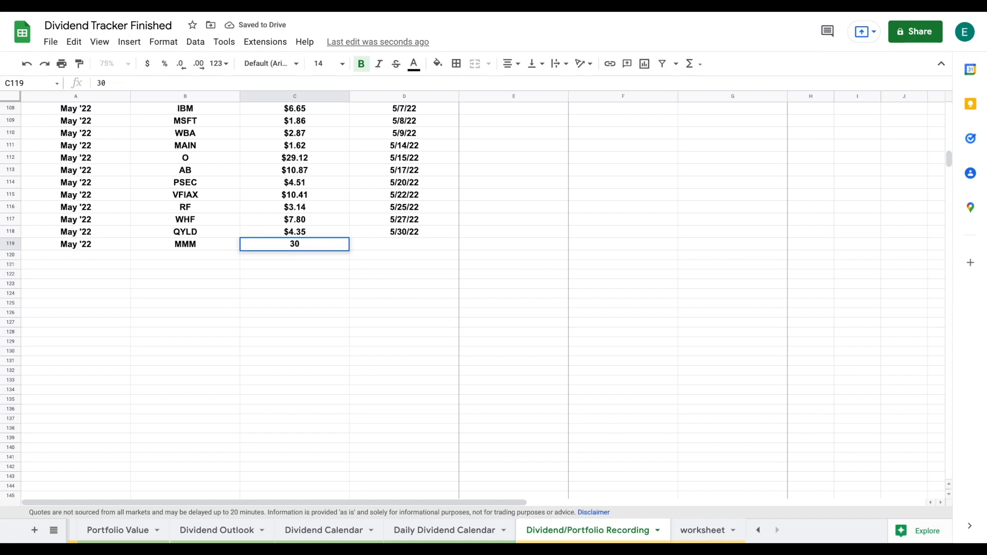
{"action": "key", "text": "Tab"}
{"action": "type", "text": "5/31/22"}
{"action": "key", "text": "Return"}
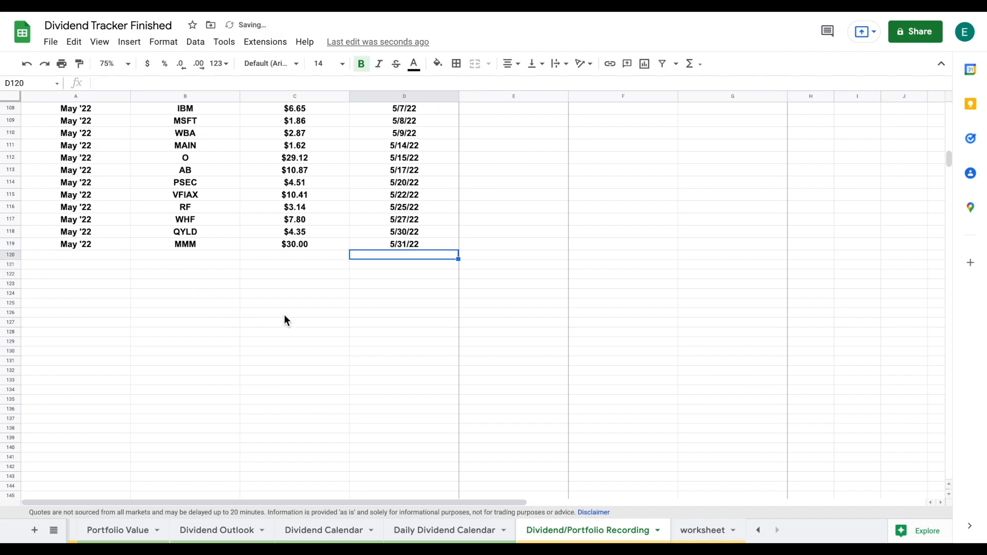
- Check the MMM ticker and its May '22 payment cell on the Dividend Calendar sheet
{"action": "left_click", "coordinate": [330, 531]}
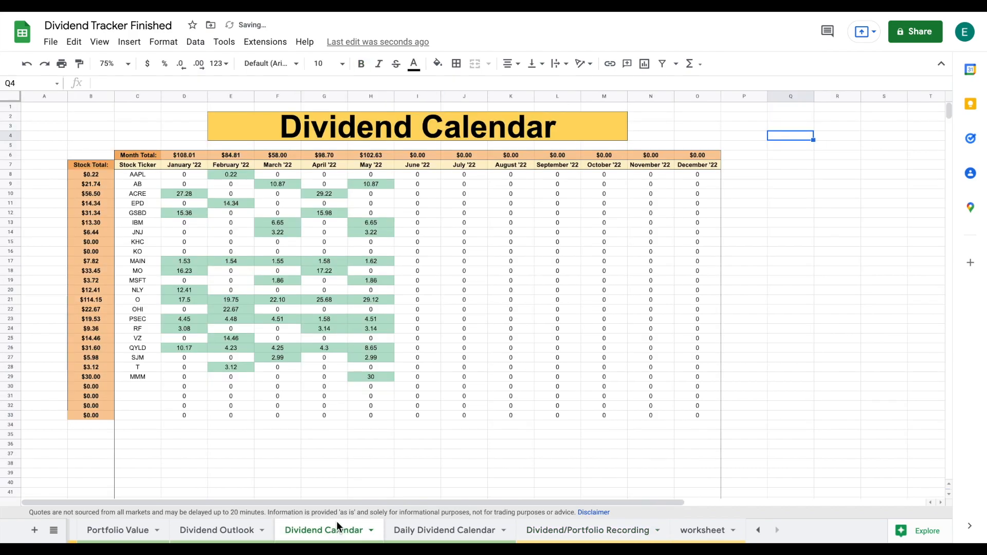
{"action": "left_click", "coordinate": [146, 375]}
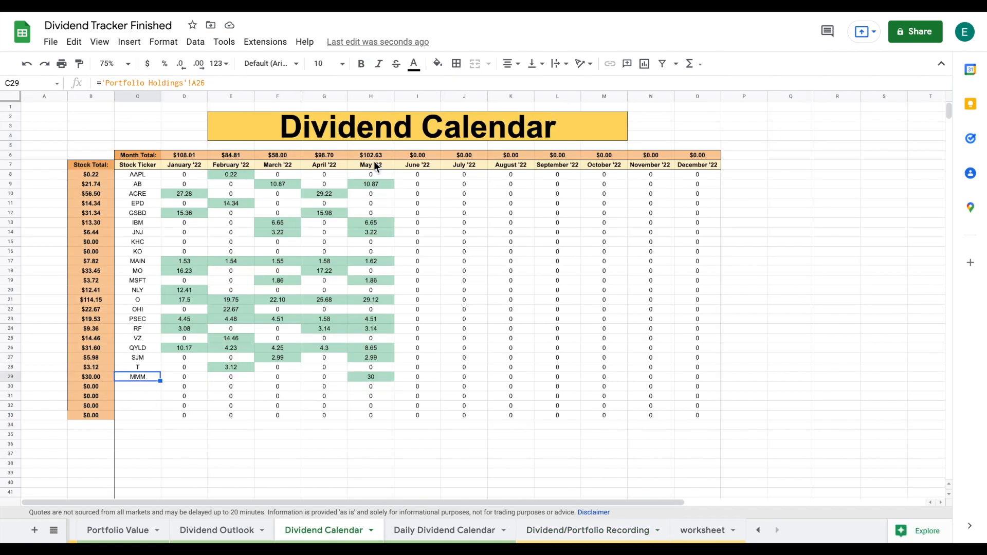
{"action": "left_click", "coordinate": [381, 378]}
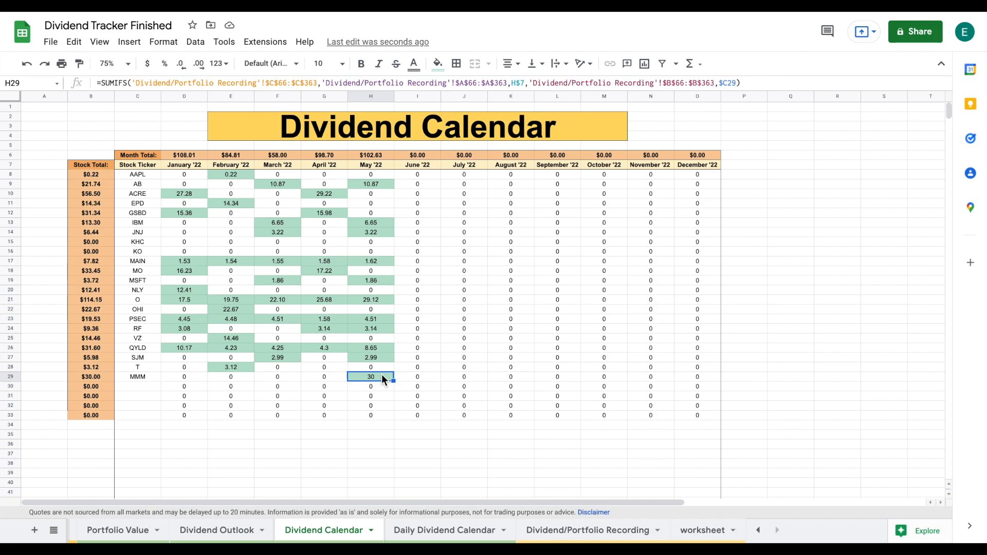
- Examine MAIN's monthly dividends from January '22 to May '22 on the Dividend Calendar sheet
{"action": "left_click", "coordinate": [126, 64]}
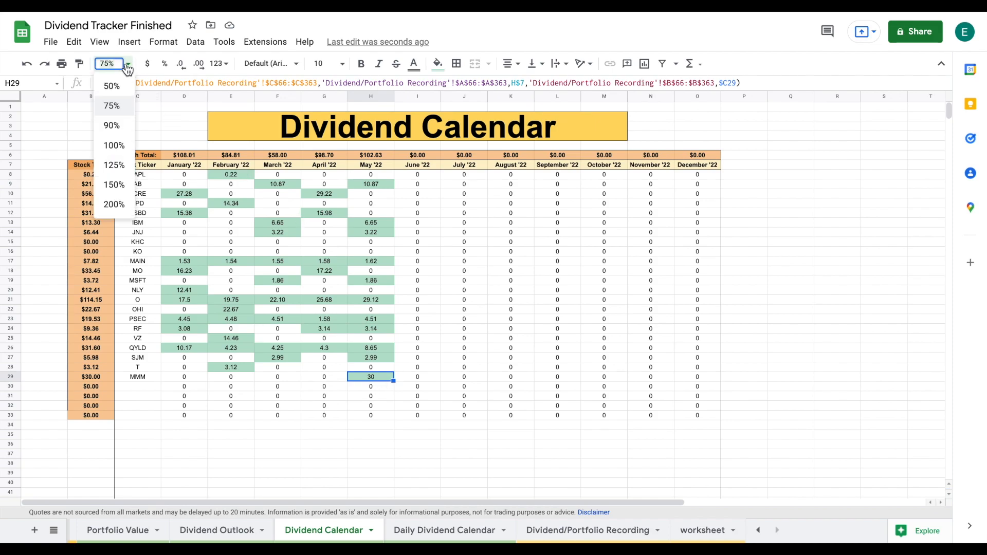
{"action": "left_click", "coordinate": [122, 126]}
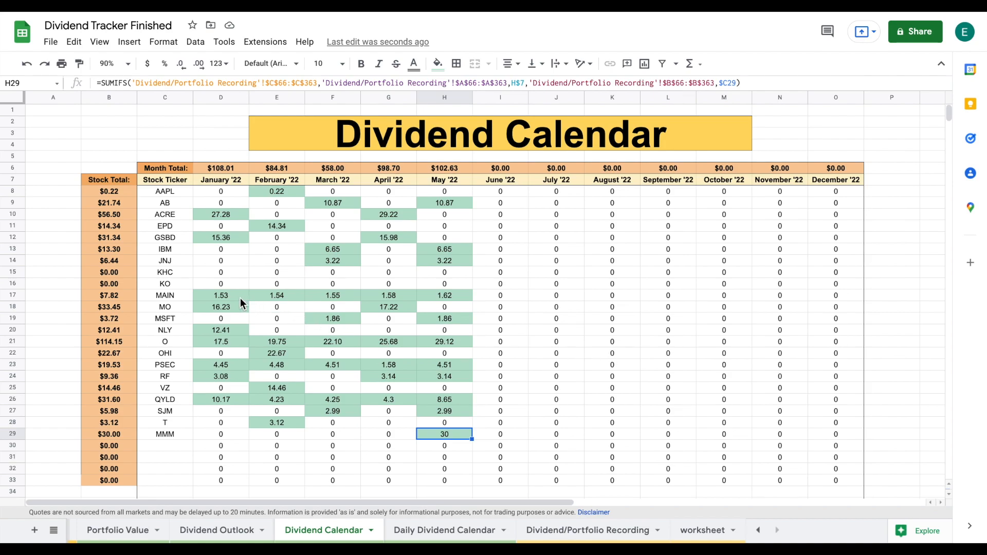
{"action": "left_click_drag", "start_coordinate": [235, 295], "coordinate": [414, 295]}
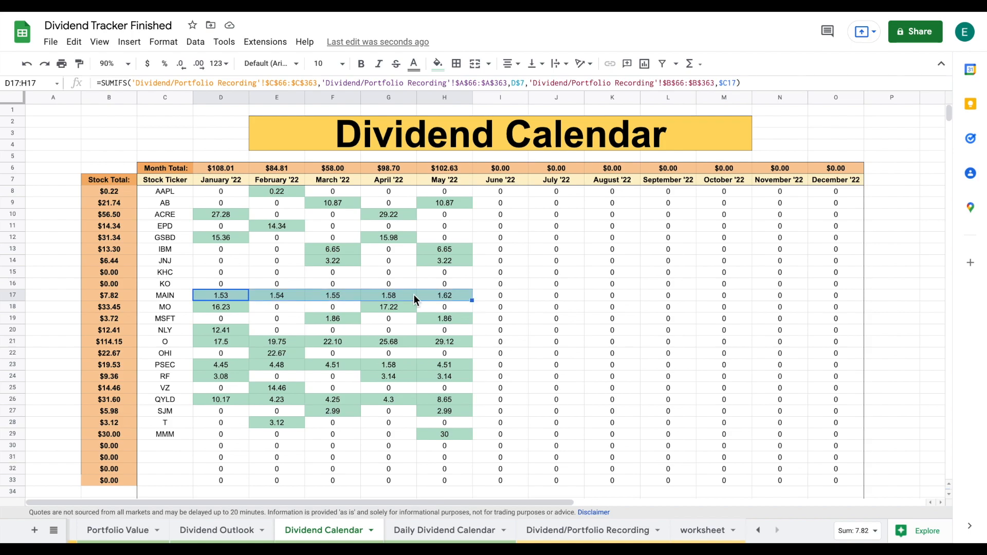
{"action": "left_click", "coordinate": [180, 297]}
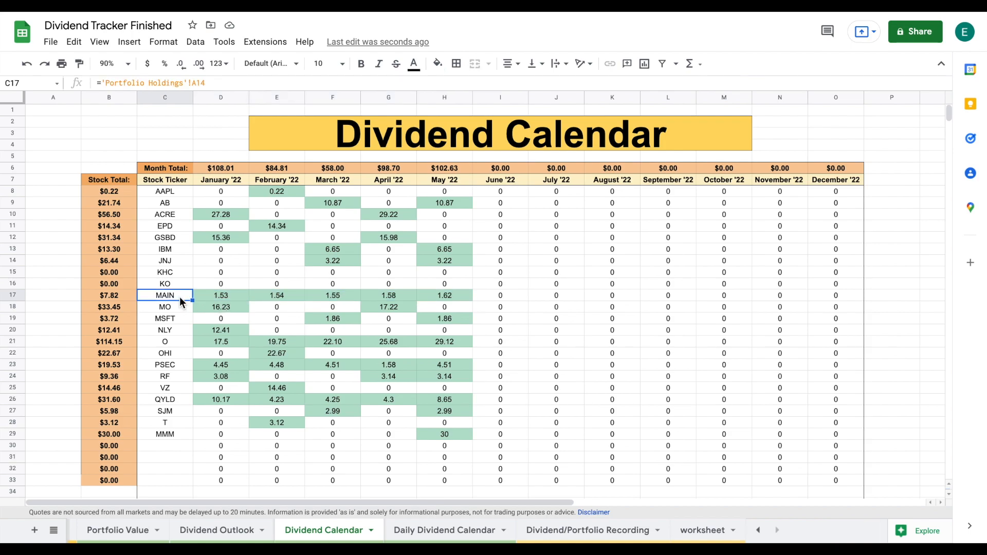
{"action": "left_click", "coordinate": [230, 299]}
{"action": "left_click_drag", "start_coordinate": [231, 300], "coordinate": [470, 295]}
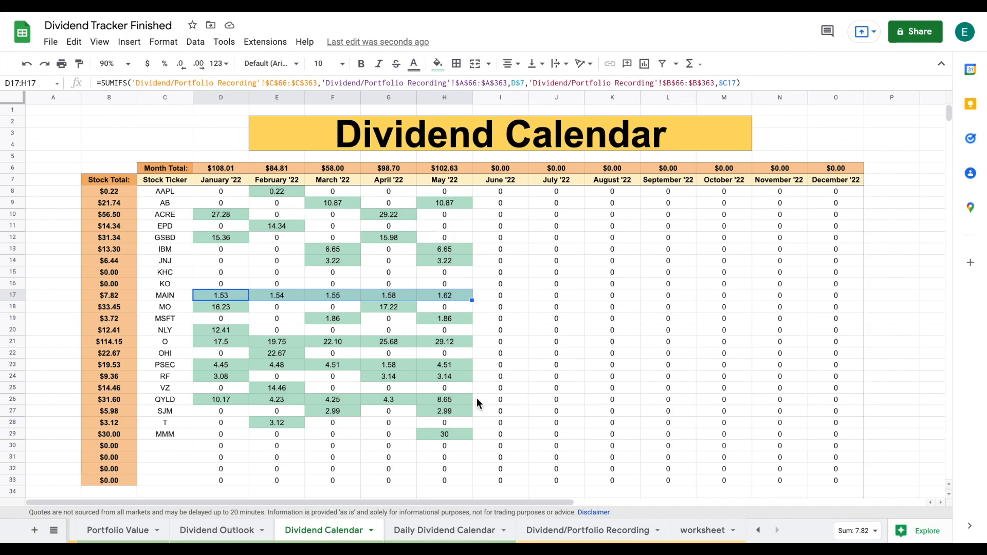
- Check the May 31 payment cell on the Daily Dividend Calendar sheet
{"action": "left_click", "coordinate": [449, 527]}
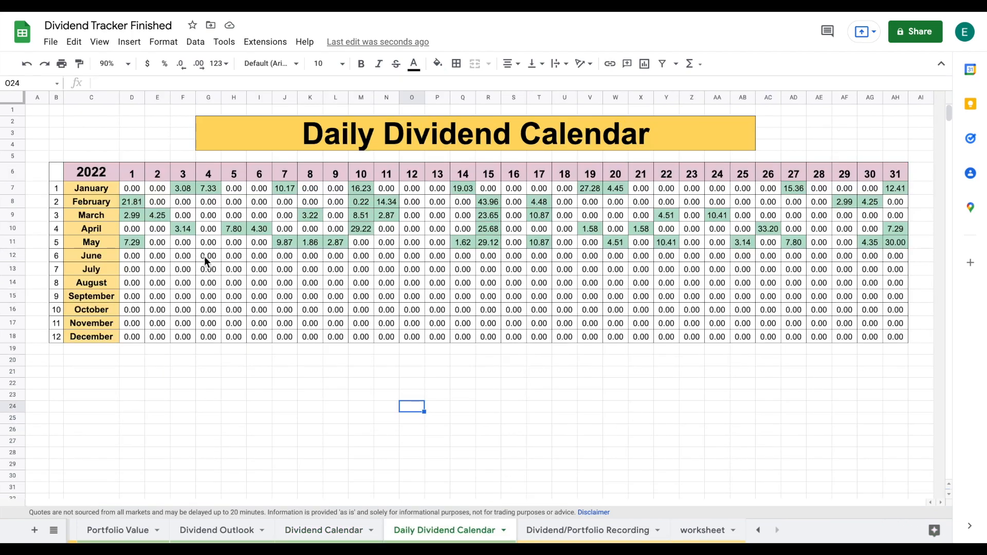
{"action": "left_click", "coordinate": [896, 246]}
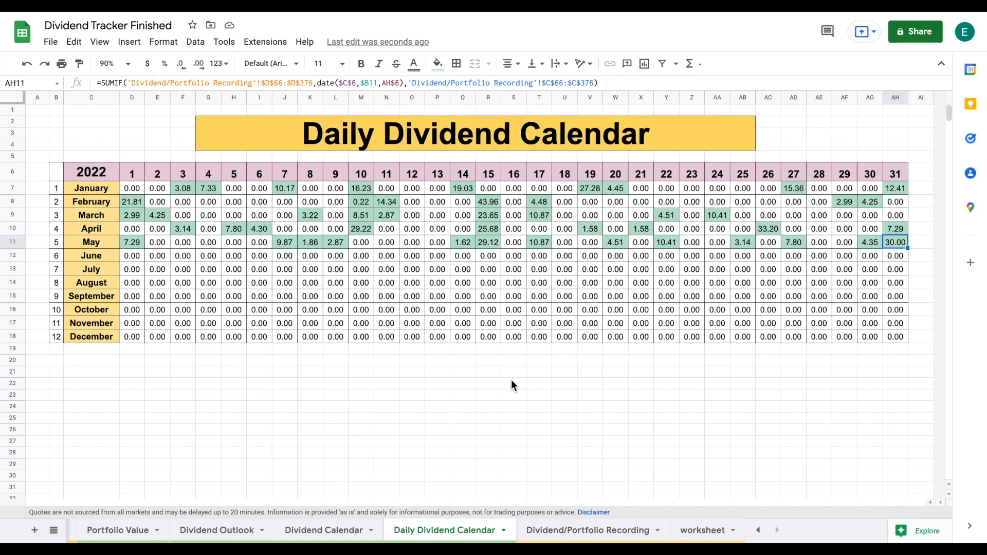
- Look back through the Dividend Calendar, Dividend Outlook, Portfolio Value and Portfolio Holdings sheets of the finished tracker
{"action": "left_click", "coordinate": [317, 532]}
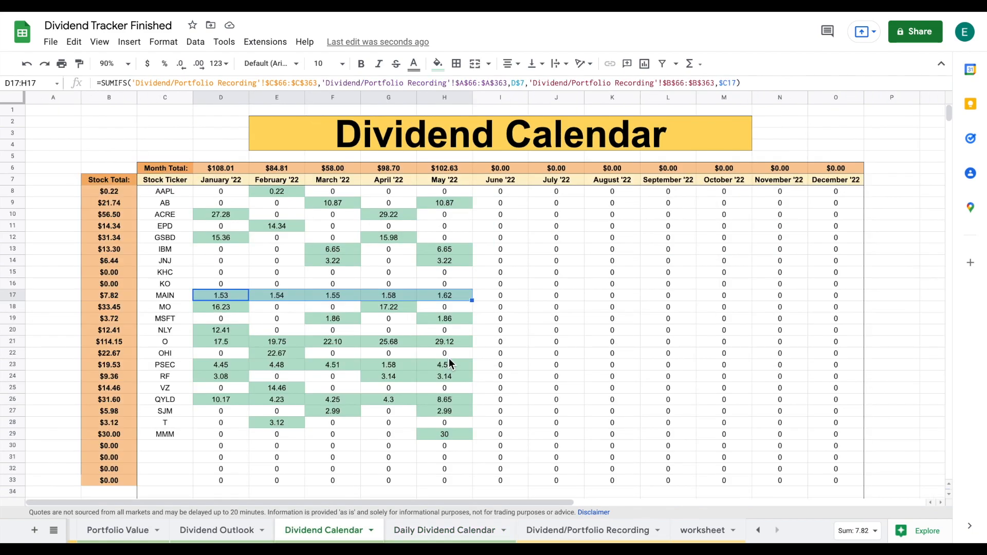
{"action": "left_click", "coordinate": [220, 530]}
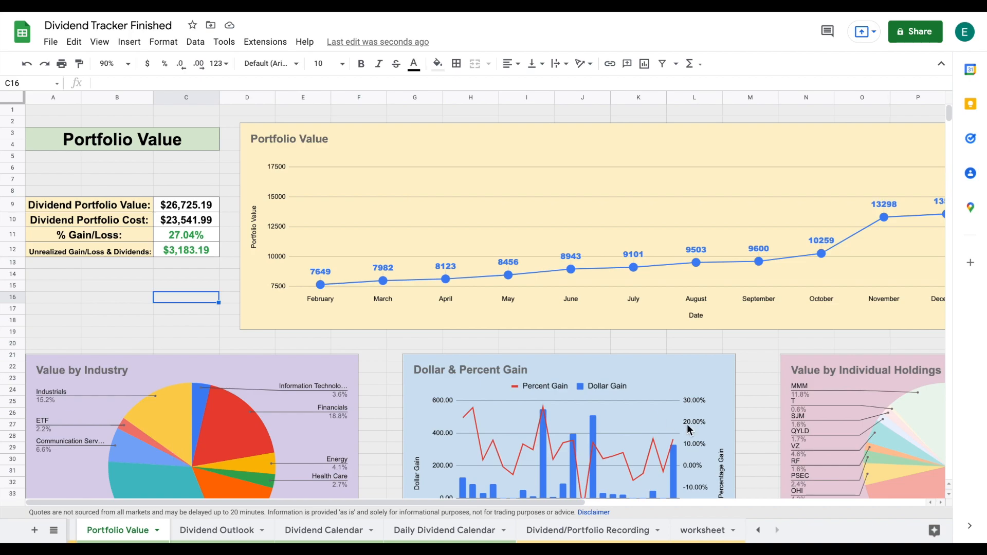
{"action": "left_click", "coordinate": [758, 530]}
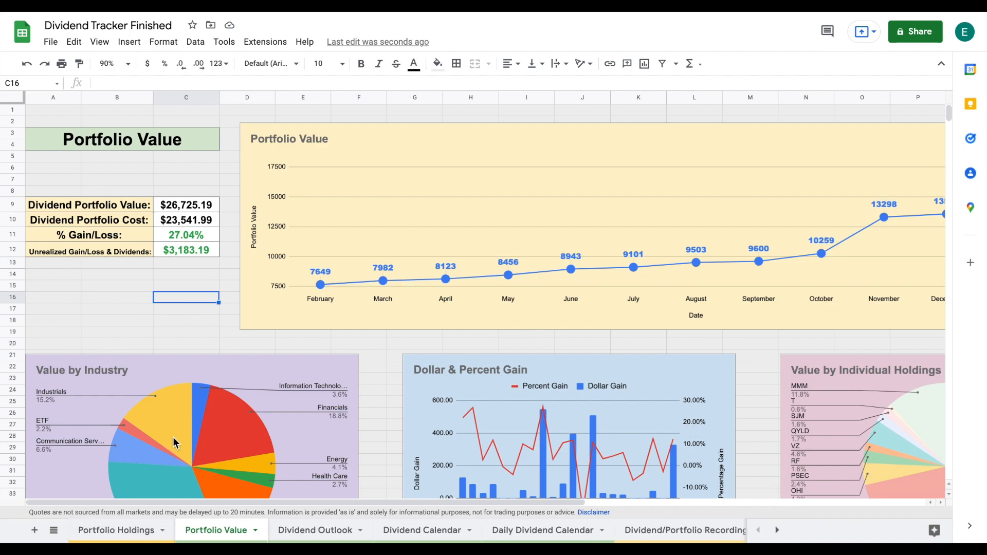
{"action": "left_click", "coordinate": [124, 529]}
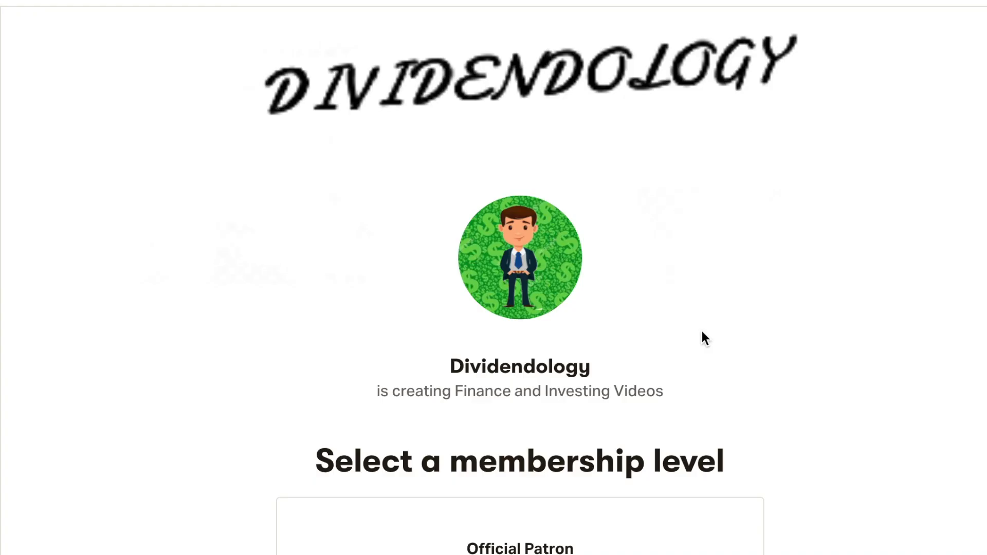
- Look over the Dividendology membership page down to the Official Patron level
{"action": "scroll", "coordinate": [701, 337], "scroll_direction": "down", "scroll_amount": 5}
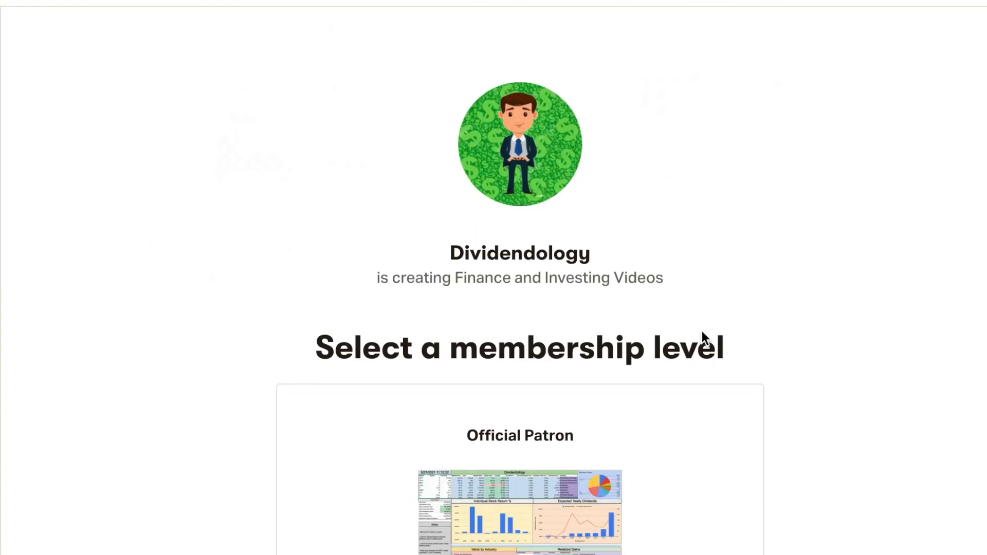
{"action": "scroll", "coordinate": [702, 337], "scroll_direction": "down", "scroll_amount": 3}
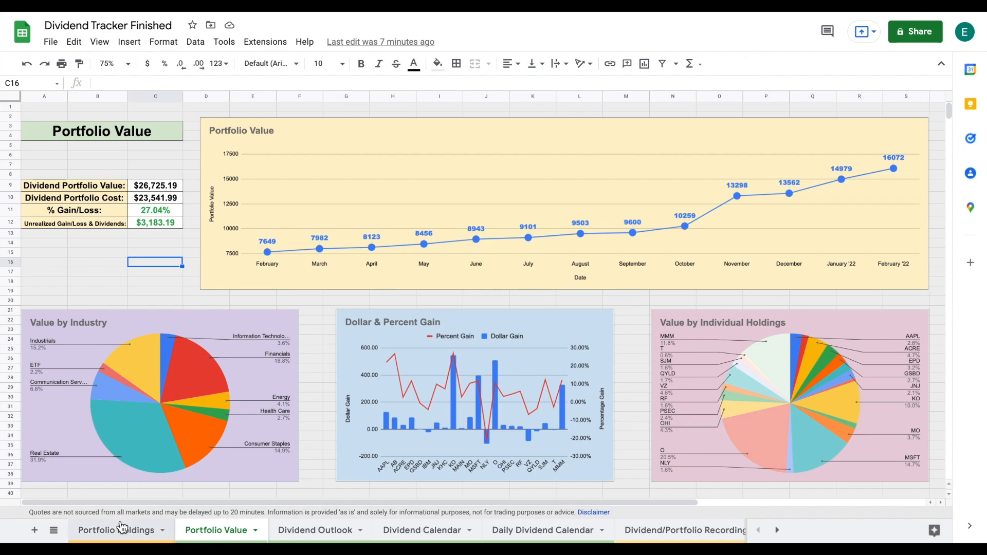
{"action": "left_click", "coordinate": [137, 529]}
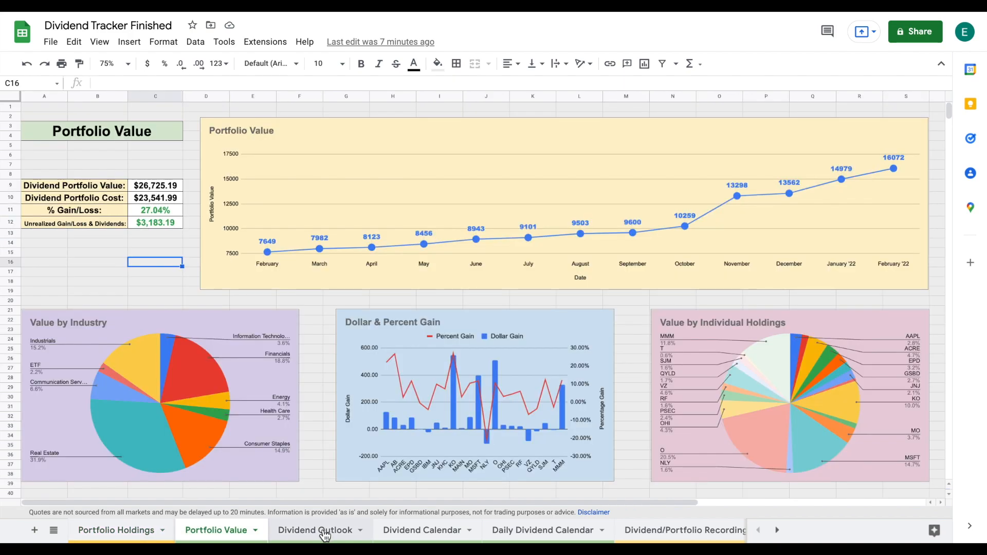
{"action": "left_click", "coordinate": [325, 533]}
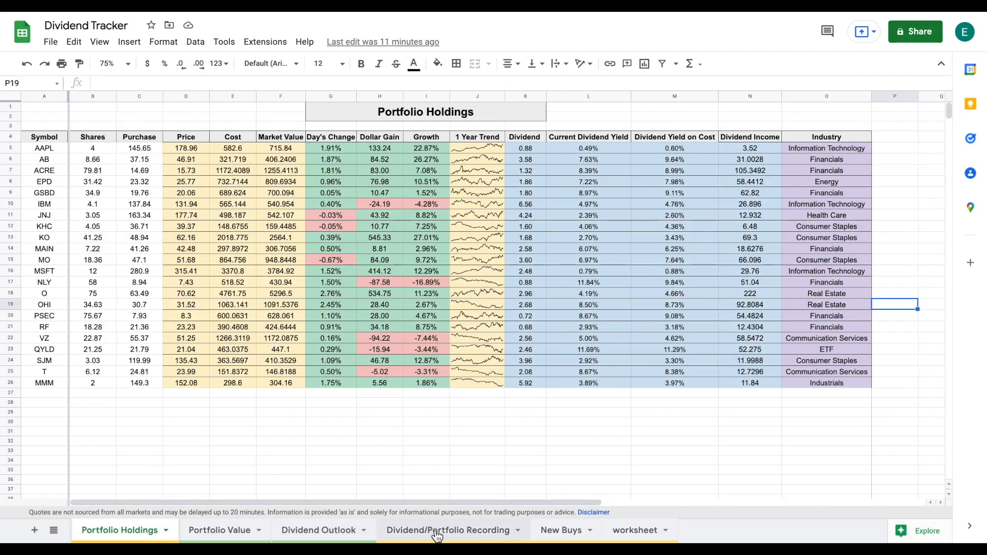
- Review the dividend payments recorded from January '22 to April '22 on the Dividend/Portfolio Recording sheet
{"action": "left_click", "coordinate": [434, 526]}
{"action": "scroll", "coordinate": [466, 369], "scroll_direction": "down", "scroll_amount": 20}
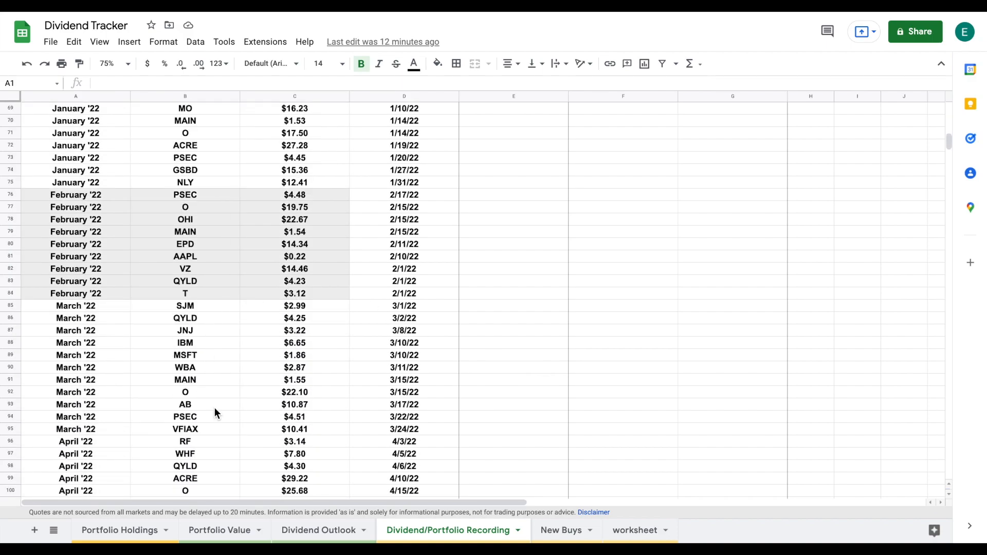
{"action": "scroll", "coordinate": [215, 409], "scroll_direction": "down", "scroll_amount": 7}
{"action": "scroll", "coordinate": [214, 408], "scroll_direction": "up", "scroll_amount": 2}
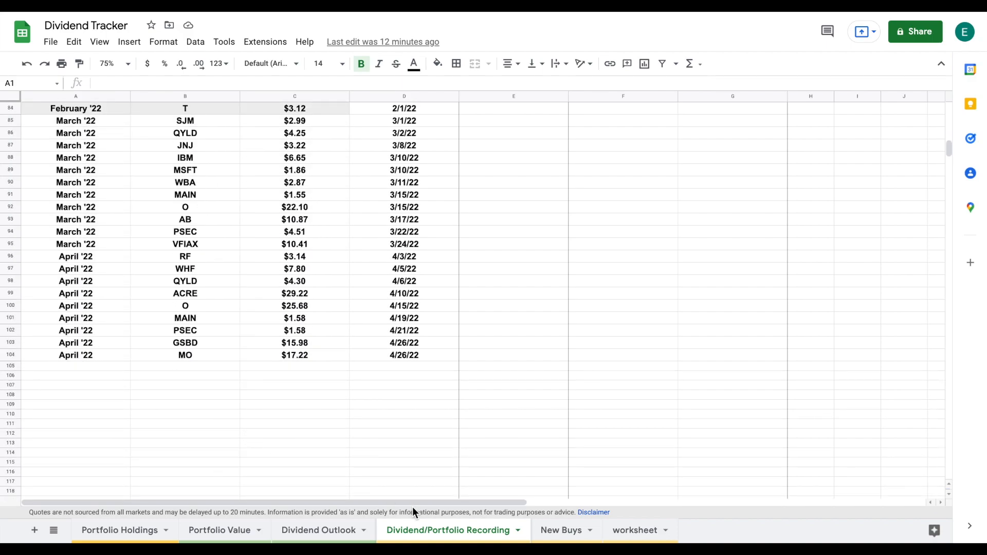
- Add a new sheet between Dividend Outlook and Dividend/Portfolio Recording and name it Dividend Calendar
{"action": "left_click", "coordinate": [35, 530]}
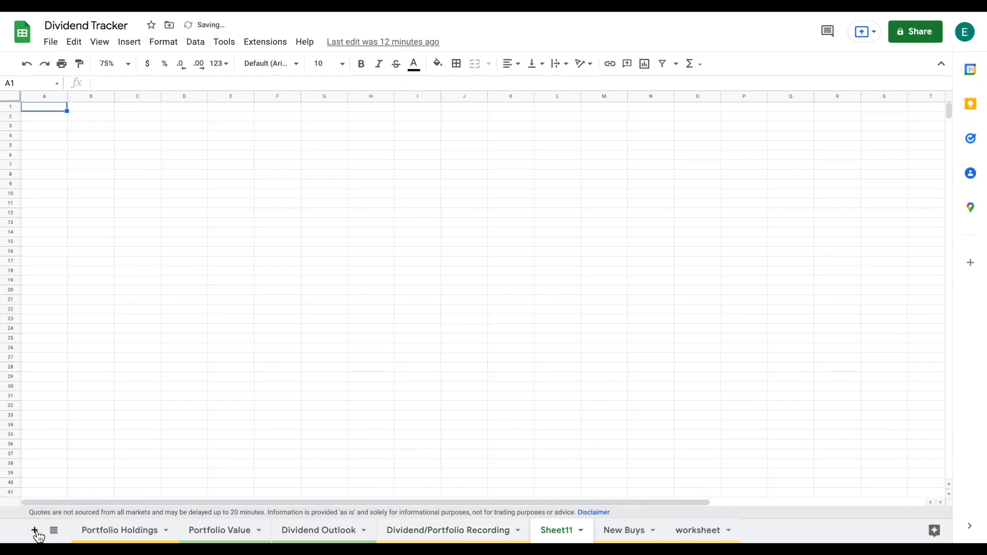
{"action": "left_click_drag", "start_coordinate": [569, 532], "coordinate": [386, 533]}
{"action": "double_click", "coordinate": [403, 533]}
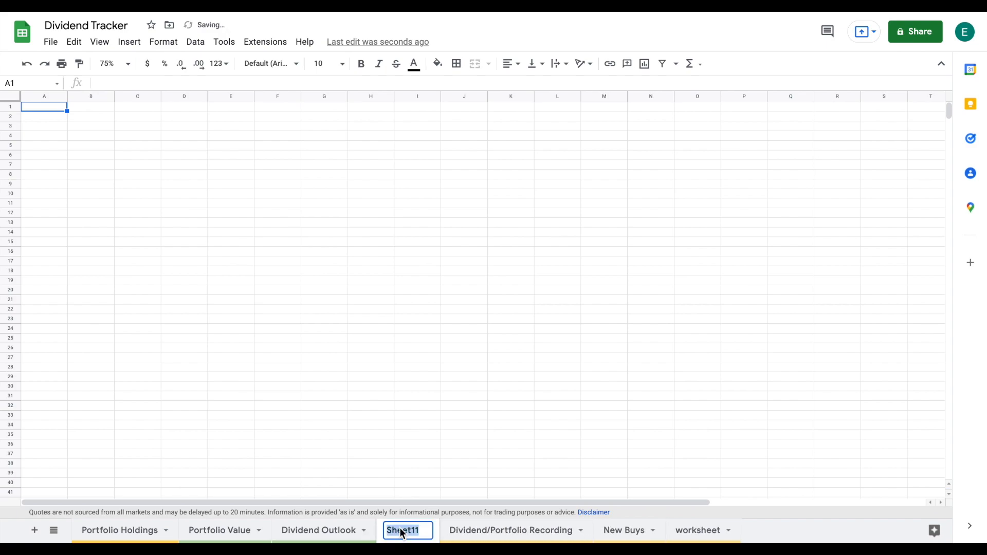
{"action": "type", "text": "Dividend "}
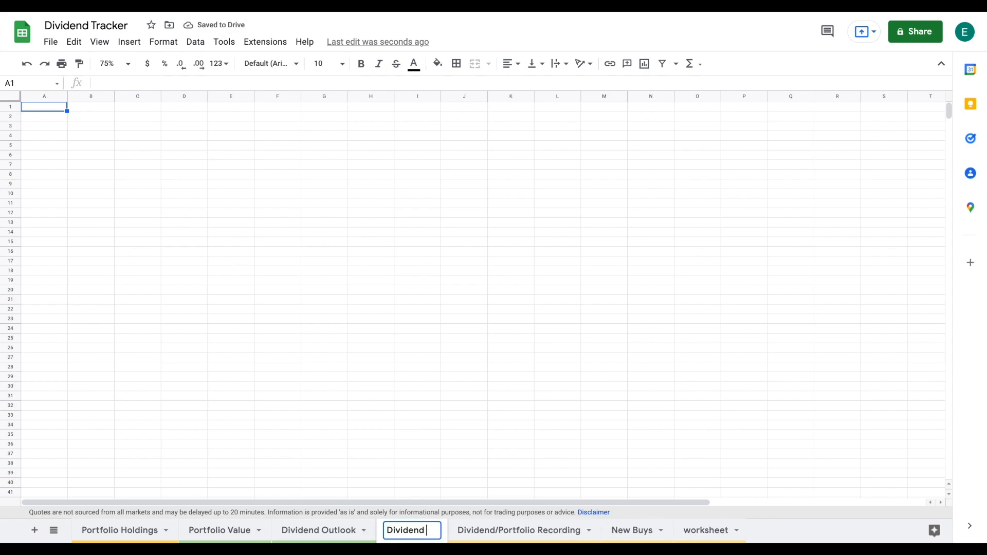
{"action": "type", "text": "Calenda"}
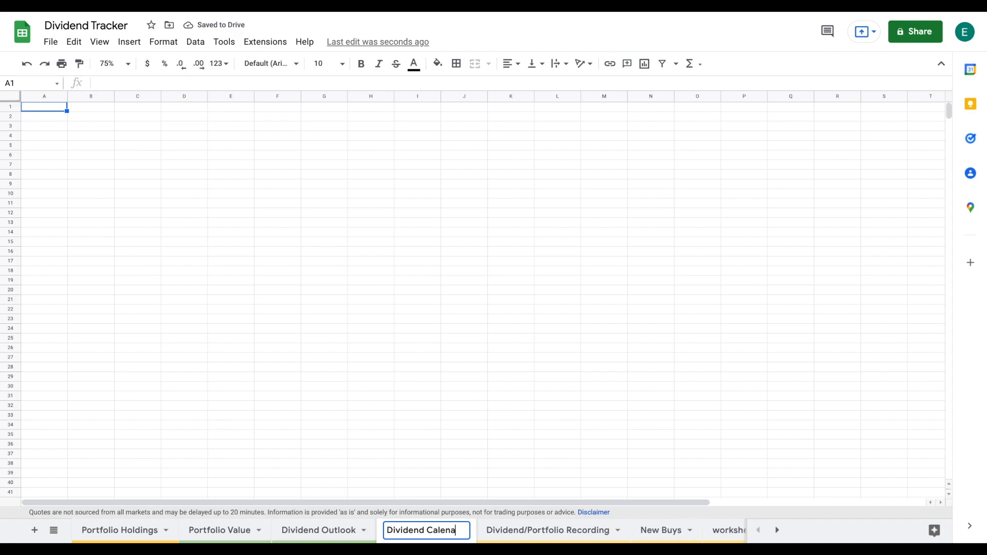
{"action": "type", "text": "r"}
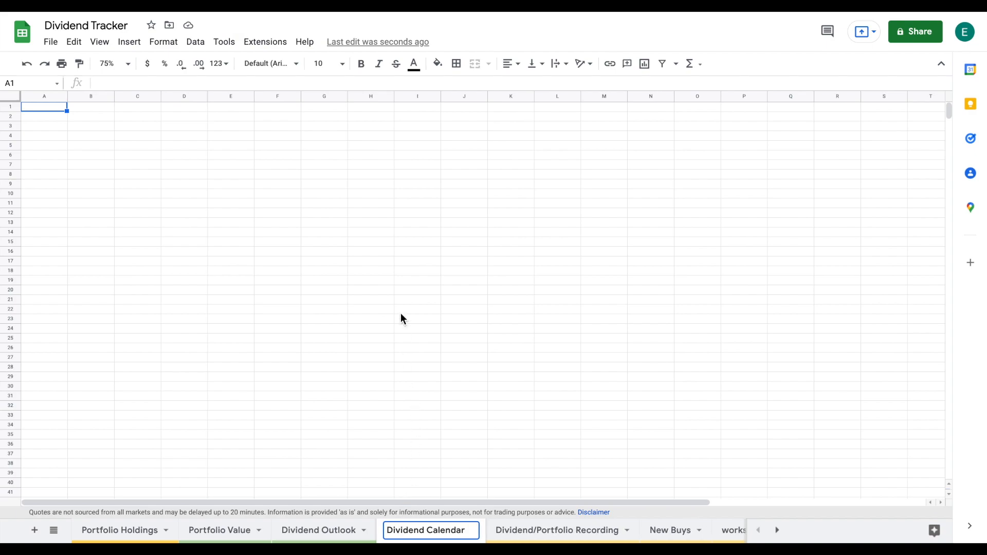
{"action": "left_click", "coordinate": [385, 281]}
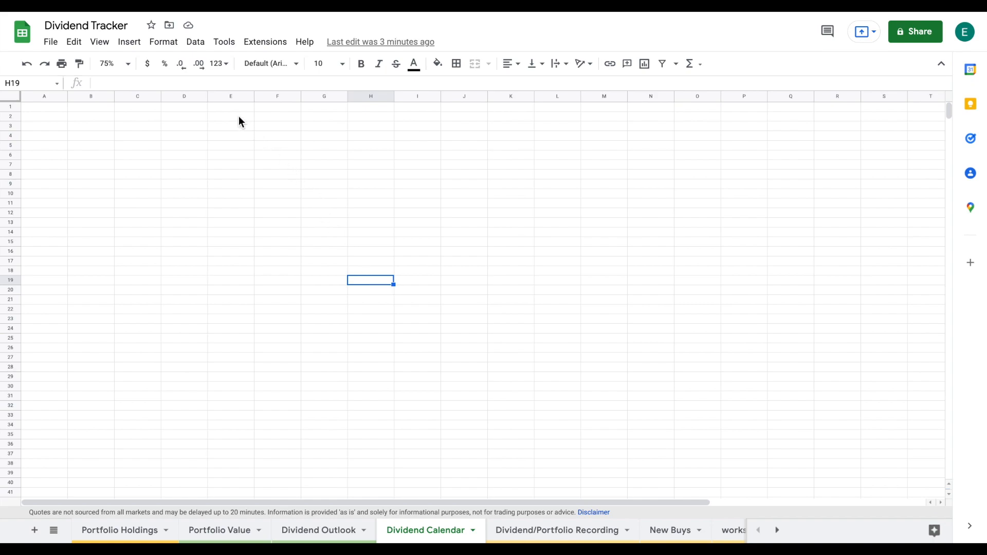
- Merge cells E2:M4 and enter the title "Dividend Calendar" in them
{"action": "left_click_drag", "start_coordinate": [239, 118], "coordinate": [603, 138]}
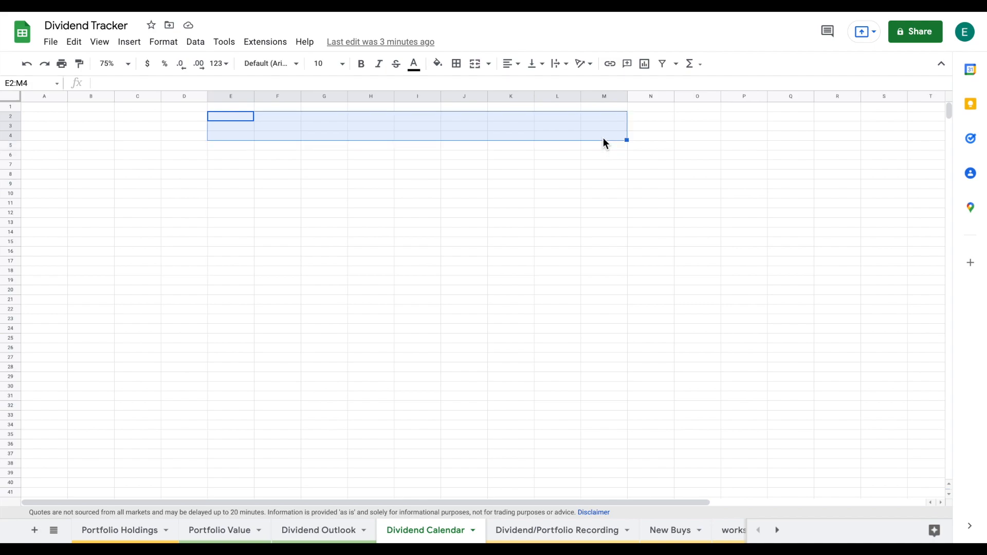
{"action": "left_click", "coordinate": [477, 66]}
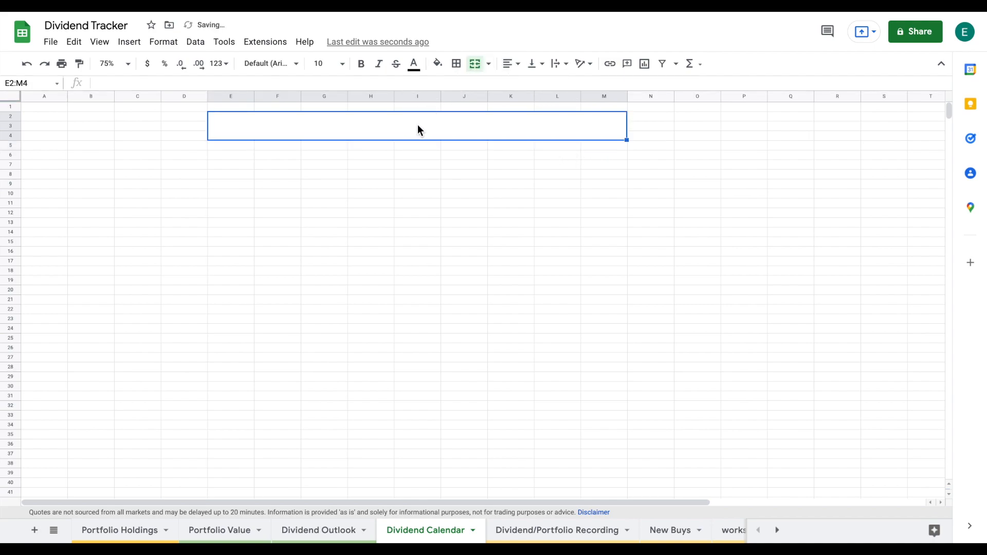
{"action": "type", "text": "Dividend Calendar"}
{"action": "key", "text": "Return"}
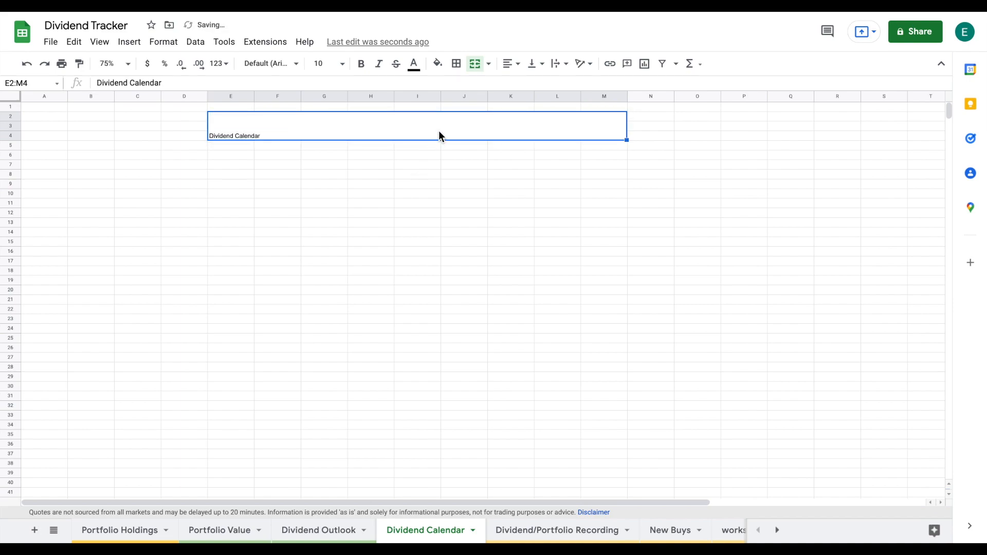
- Center the Dividend Calendar title horizontally and vertically within its merged cell
{"action": "left_click", "coordinate": [511, 63]}
{"action": "left_click", "coordinate": [523, 84]}
{"action": "left_click", "coordinate": [531, 64]}
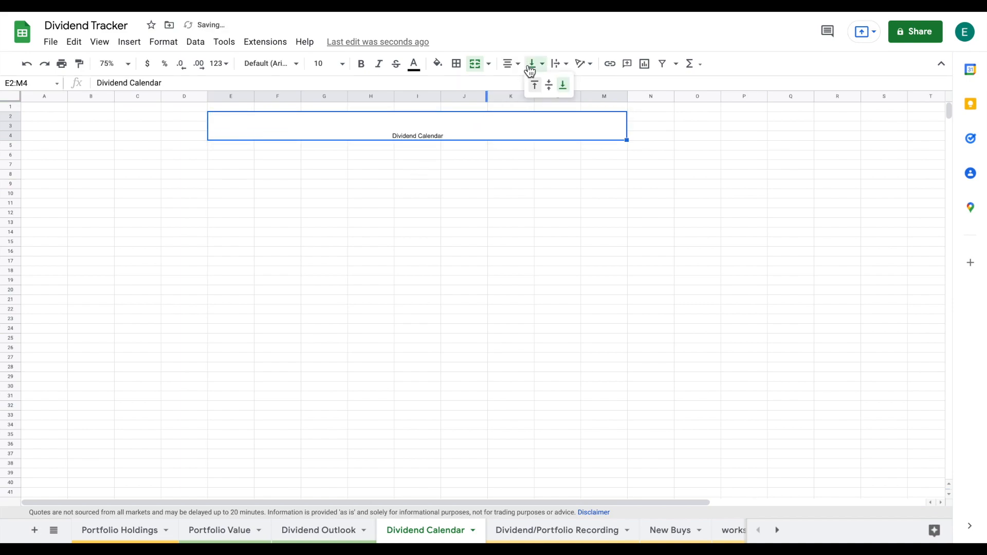
{"action": "left_click", "coordinate": [549, 85]}
- Set the font size of the Dividend Calendar title to 40
{"action": "left_click", "coordinate": [345, 65]}
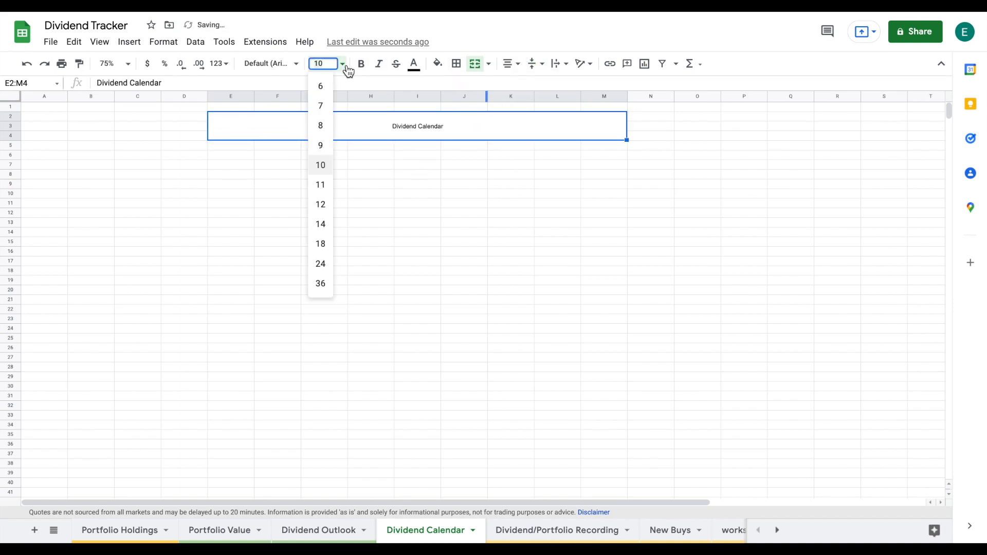
{"action": "left_click", "coordinate": [324, 284]}
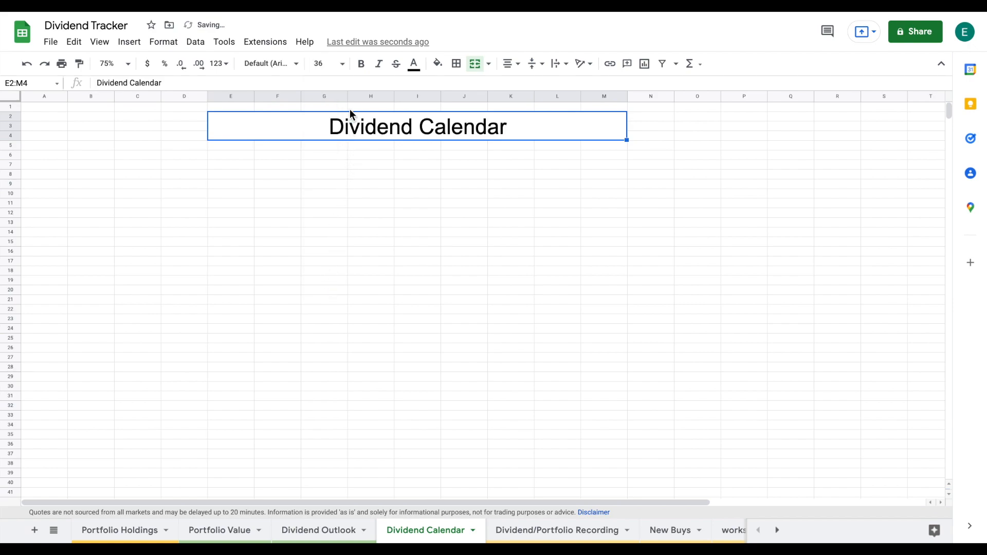
{"action": "left_click", "coordinate": [327, 64]}
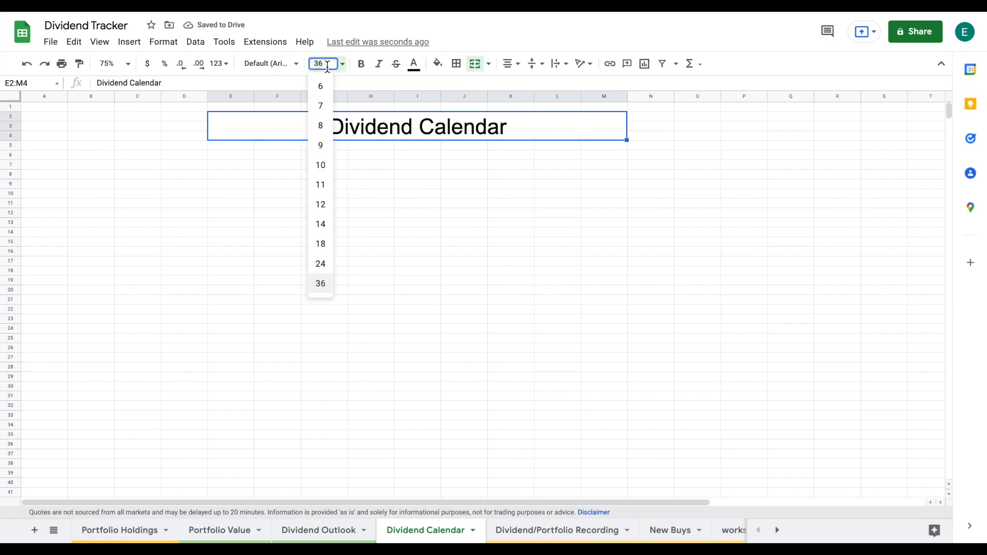
{"action": "type", "text": "40"}
{"action": "key", "text": "Return"}
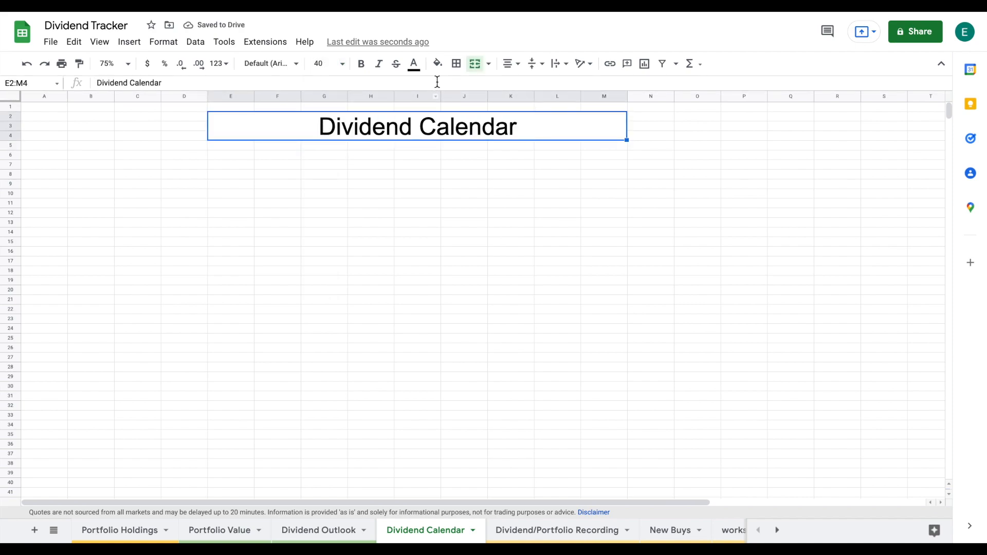
- Add an outer border around the merged Dividend Calendar title cell
{"action": "left_click", "coordinate": [455, 66]}
{"action": "left_click", "coordinate": [528, 88]}
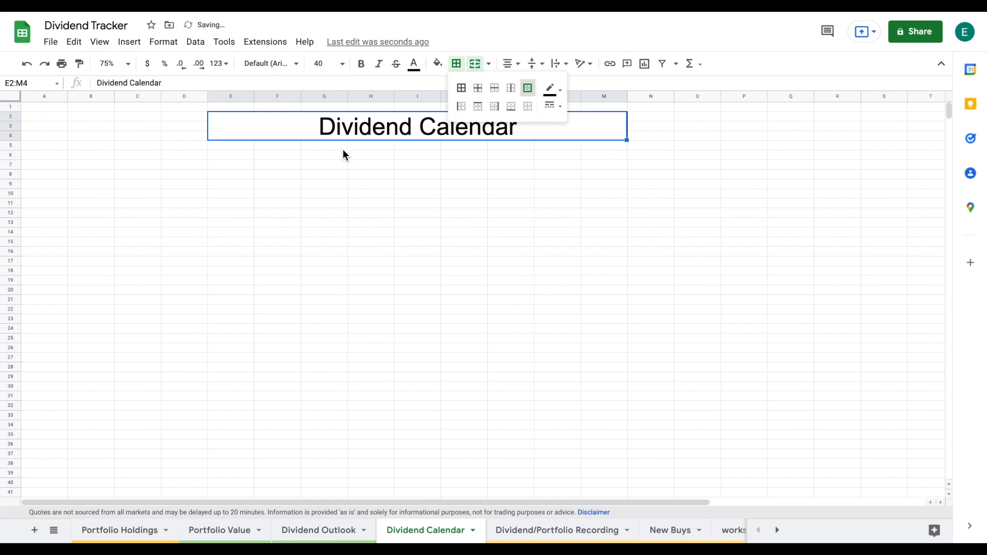
{"action": "left_click", "coordinate": [329, 157]}
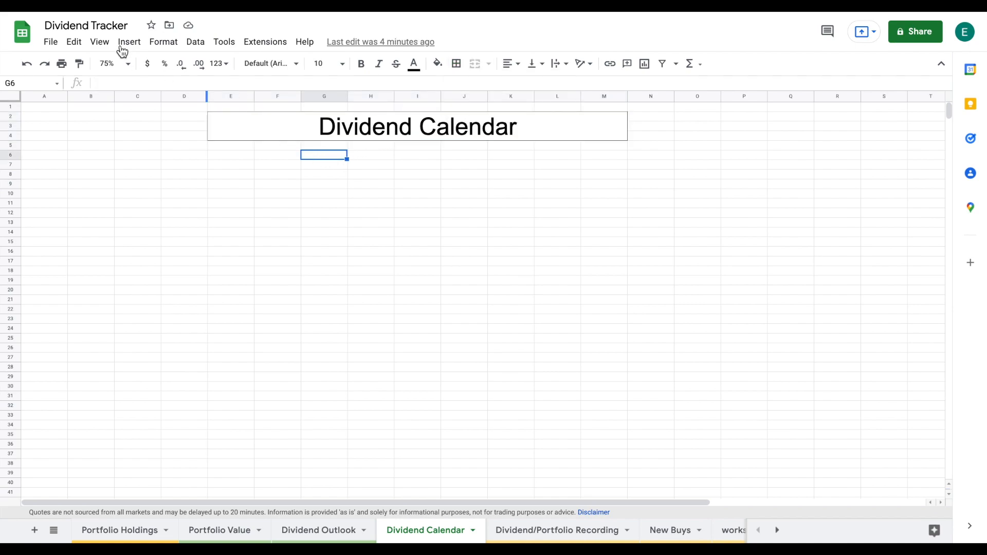
- Fill C7:O7 with the formatted headers Stock Ticker and January '22 through December '22
{"action": "left_click", "coordinate": [128, 65]}
{"action": "left_click", "coordinate": [129, 130]}
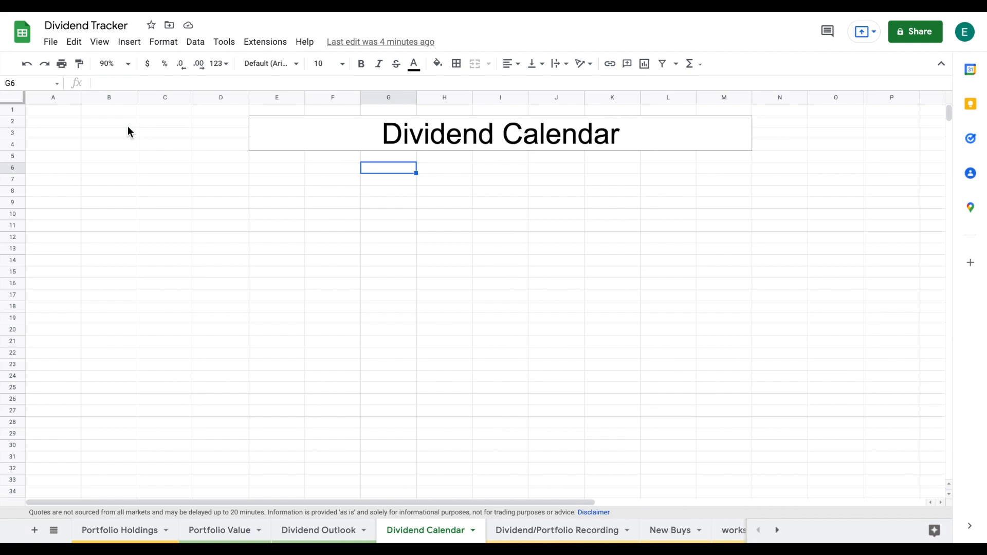
{"action": "left_click", "coordinate": [174, 184]}
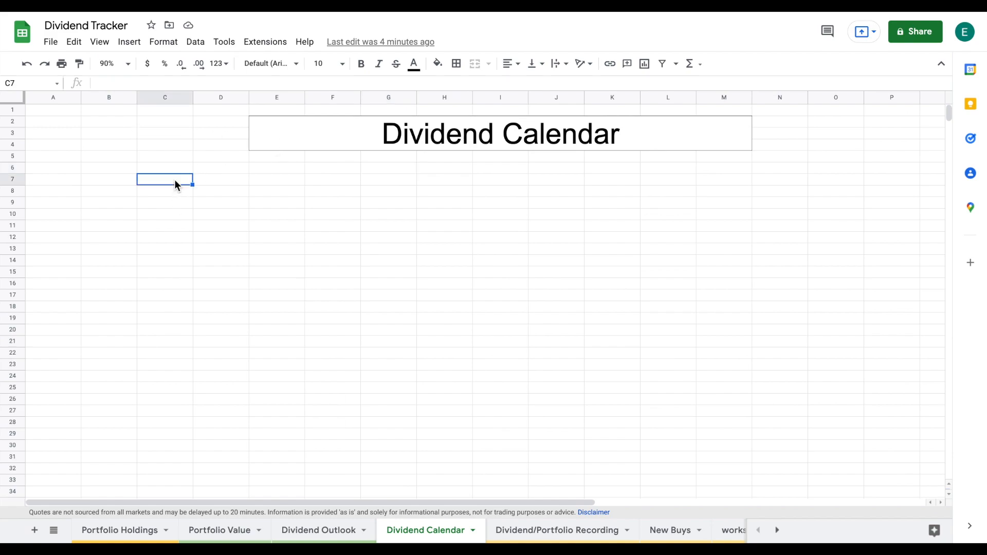
{"action": "type", "text": "Stock Ticker\tJanuary '22\tFebruary '22\tMarch '22\tApril '22\tMay '22\tJune '22\tJuly '22\tAugust '22\tSeptember '22\tOctober '22\tNovember '22\tDecember '22"}
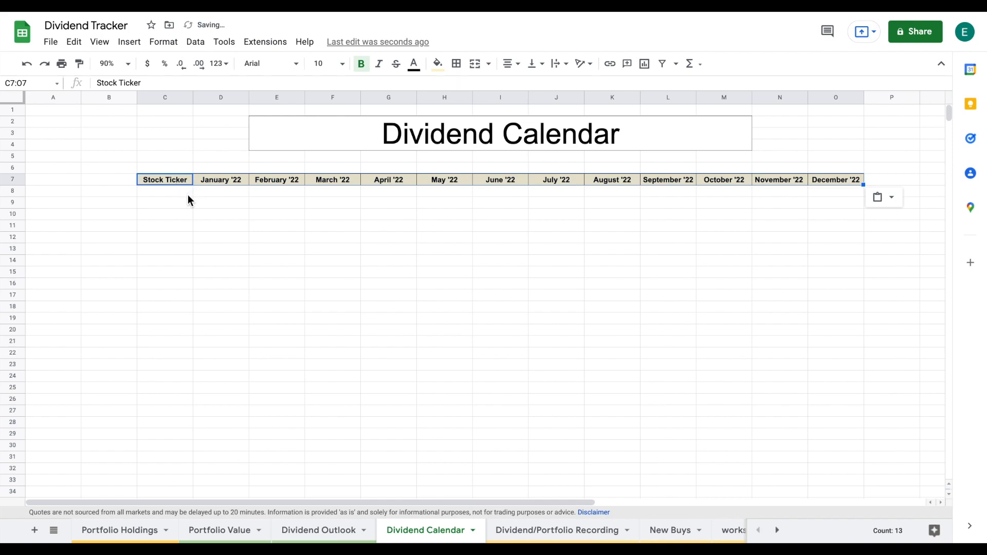
- Fill C8:C29 with the stock tickers AAPL through MMM, linked to the Portfolio Holdings sheet starting at ='Portfolio Holdings'!A5
{"action": "left_click", "coordinate": [182, 196]}
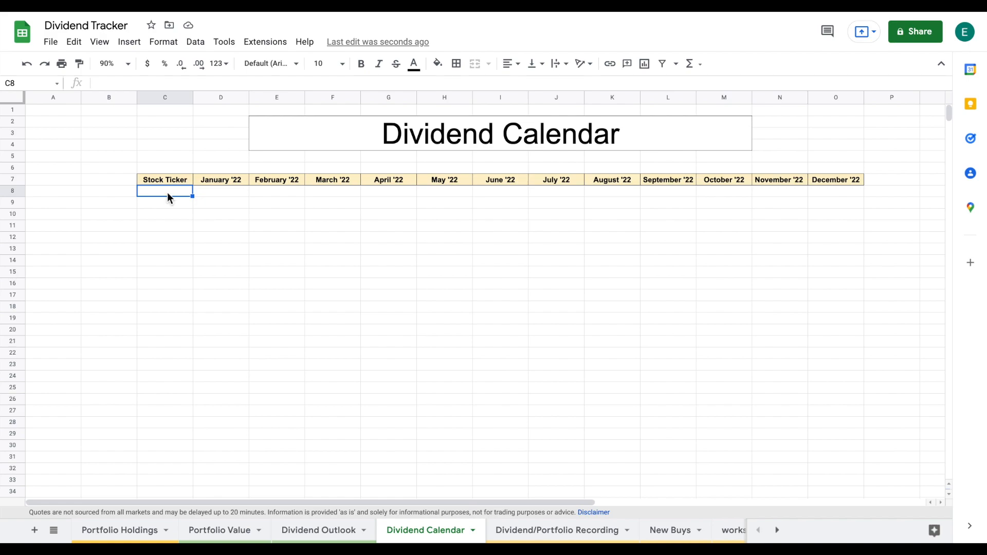
{"action": "type", "text": "AAPL AB ACRE EPD GSBD IBM JNJ KHC KO MAIN MO MSFT NLY O OHI PSEC RF VZ QYLD SJM T MMM"}
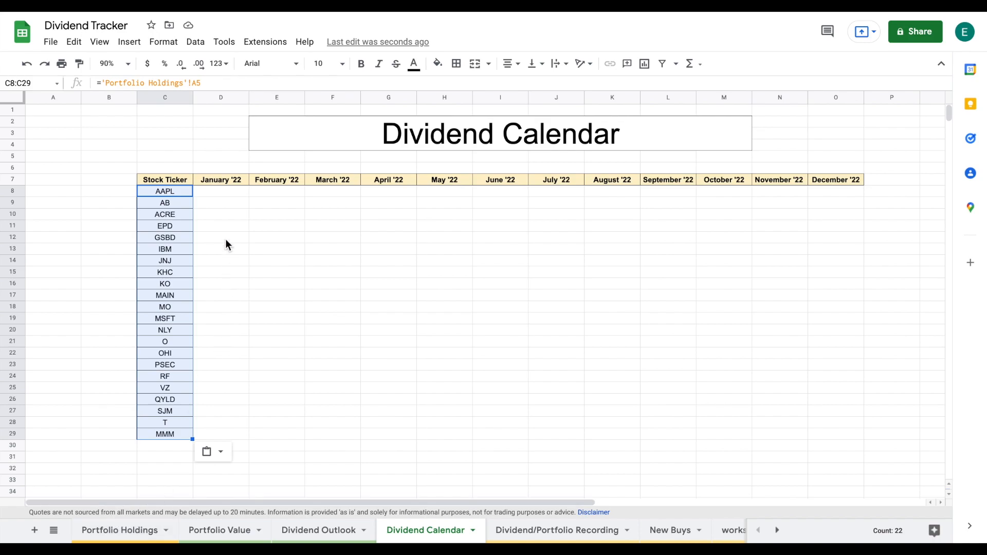
{"action": "left_click", "coordinate": [226, 220]}
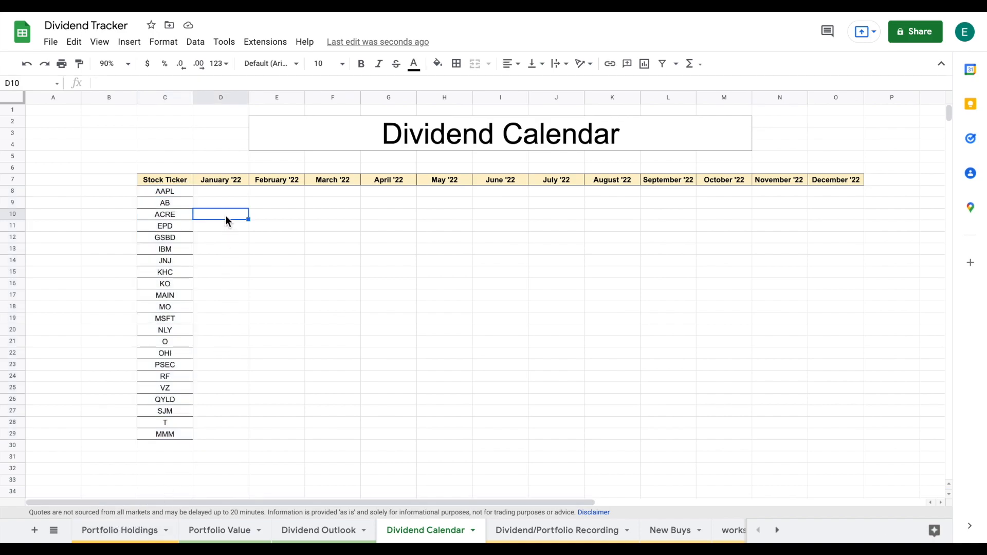
- Enter the label Month Total in C6 and add an outer border around that cell
{"action": "left_click", "coordinate": [180, 168]}
{"action": "type", "text": "Month Total"}
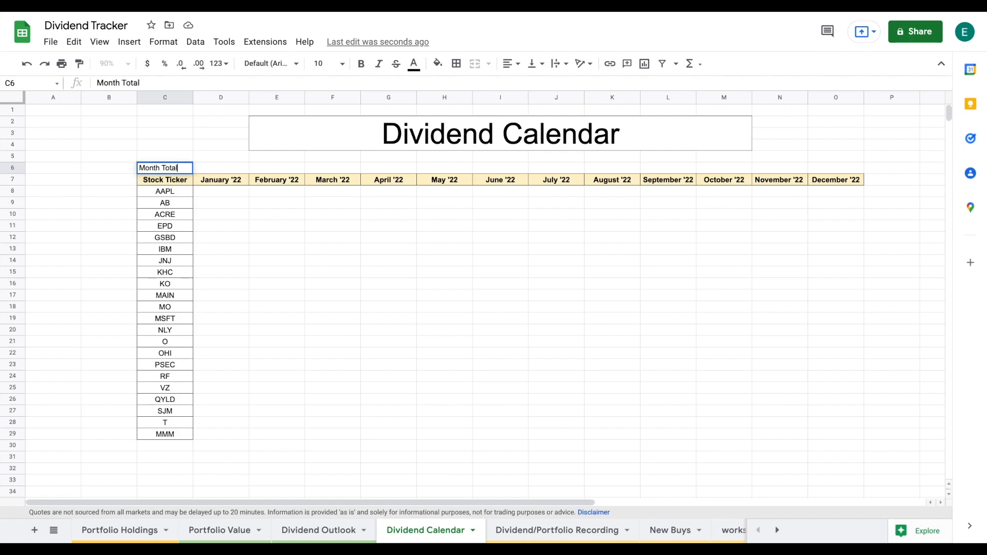
{"action": "key", "text": "Return"}
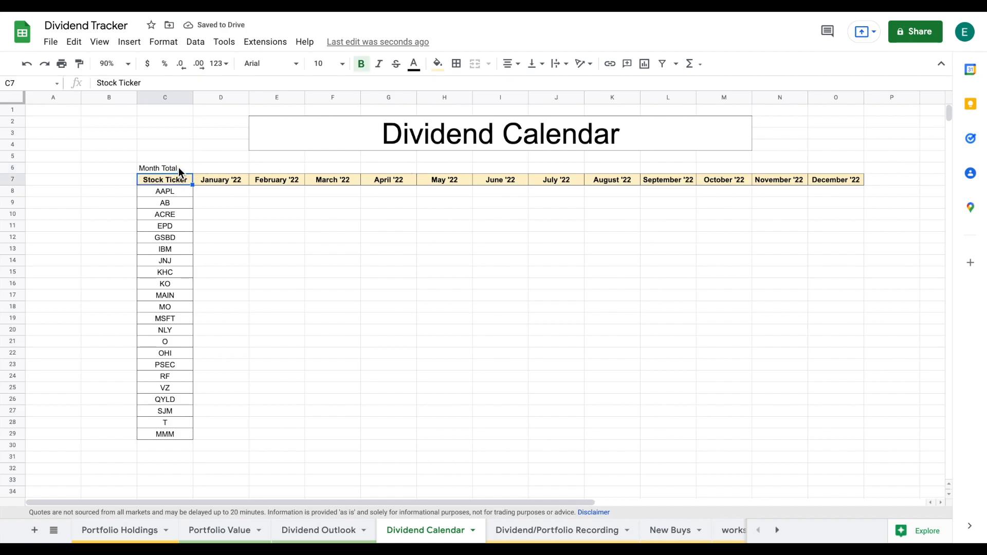
{"action": "key", "text": "Up"}
{"action": "left_click", "coordinate": [456, 63]}
{"action": "left_click", "coordinate": [528, 88]}
- Centre-align all cells of the Dividend Calendar sheet and enter the label Stock Total: in B7
{"action": "left_click", "coordinate": [13, 100]}
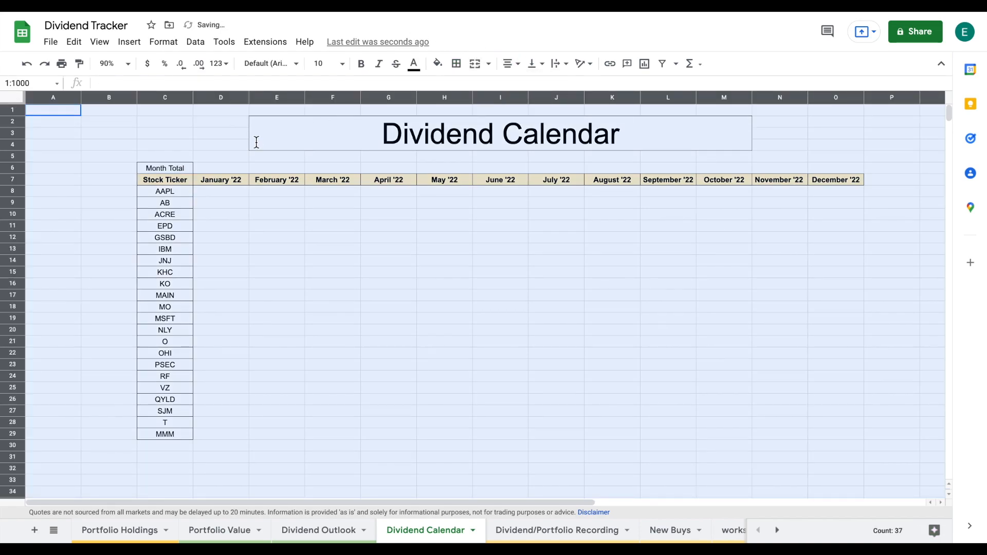
{"action": "left_click", "coordinate": [273, 203]}
{"action": "left_click", "coordinate": [114, 180]}
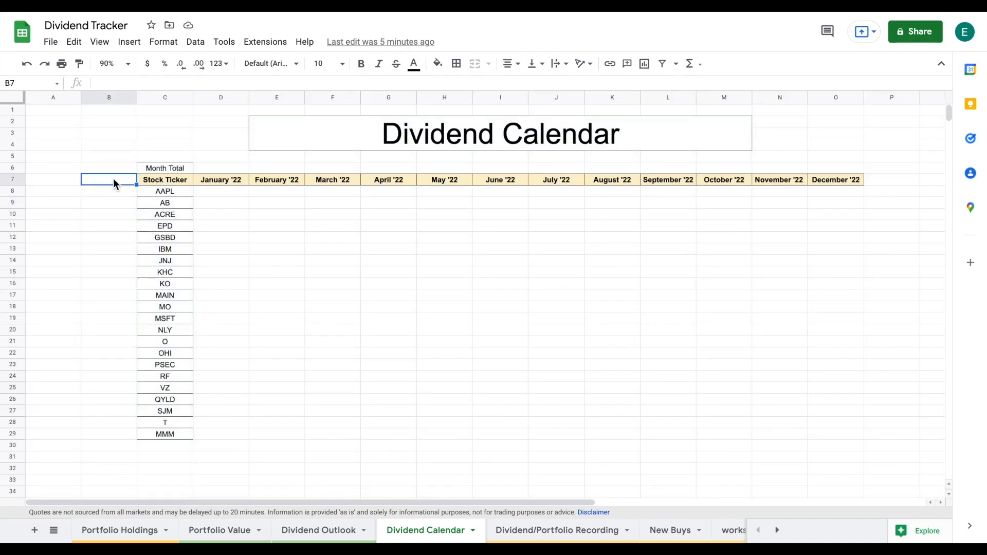
{"action": "type", "text": "Stock Total"}
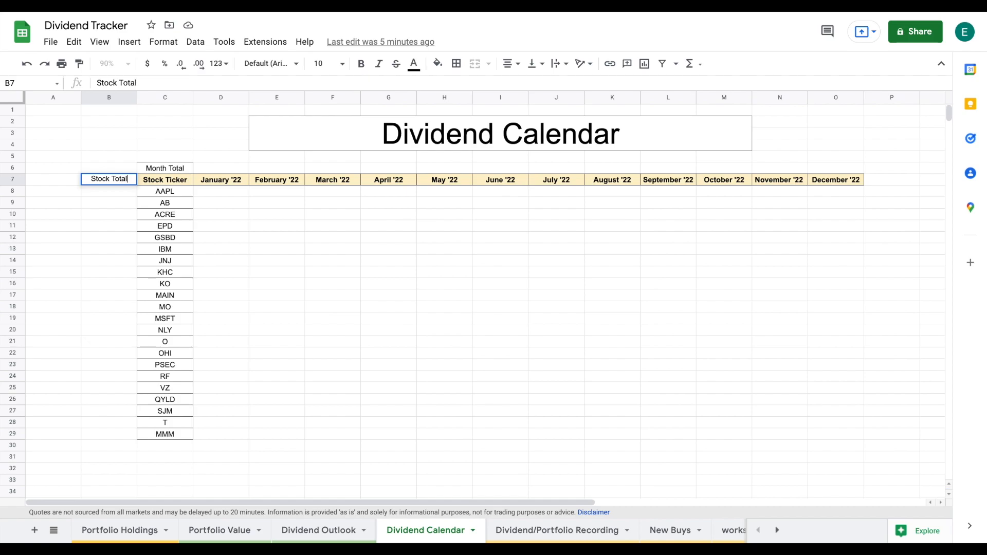
{"action": "type", "text": ":"}
{"action": "key", "text": "Return"}
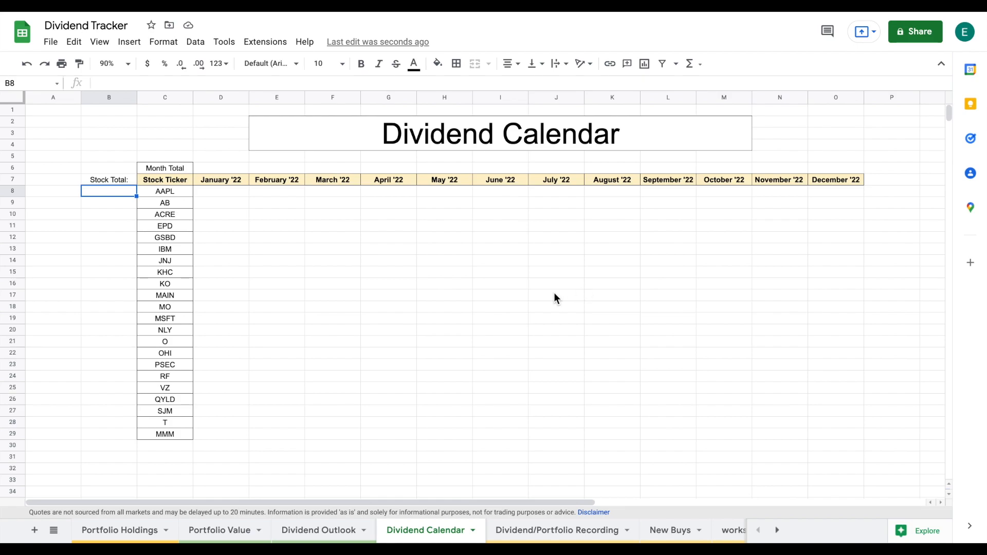
- Start a SUMIFS formula in D8 of the Dividend Calendar, the AAPL cell for January '22
{"action": "left_click", "coordinate": [224, 193]}
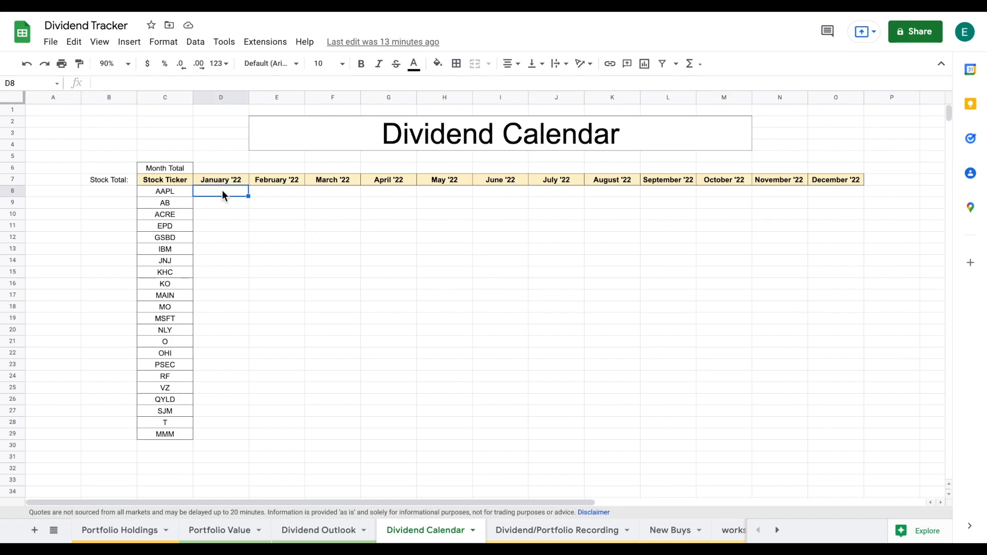
{"action": "left_click", "coordinate": [549, 533]}
{"action": "scroll", "coordinate": [437, 328], "scroll_direction": "up", "scroll_amount": 8}
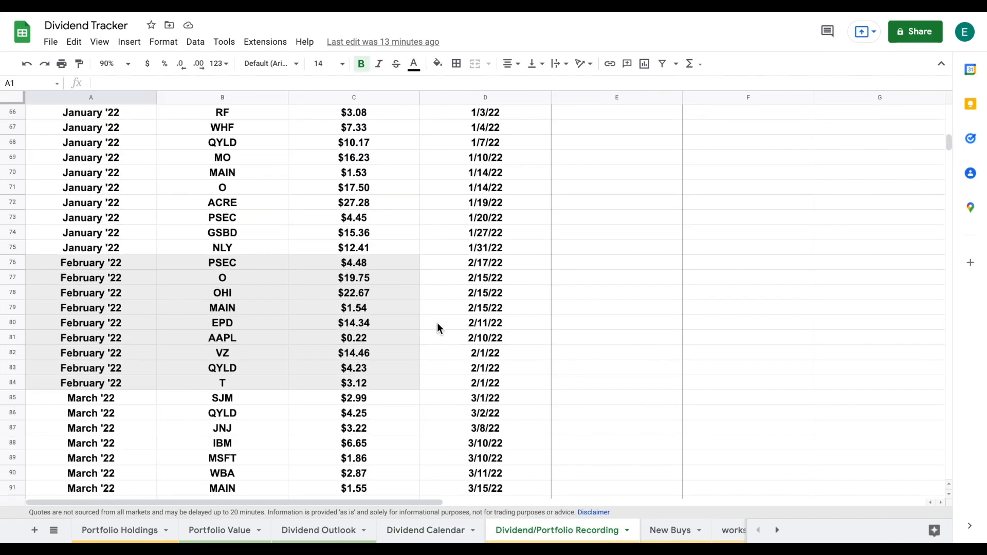
{"action": "scroll", "coordinate": [437, 327], "scroll_direction": "up", "scroll_amount": 3}
{"action": "scroll", "coordinate": [437, 327], "scroll_direction": "down", "scroll_amount": 1}
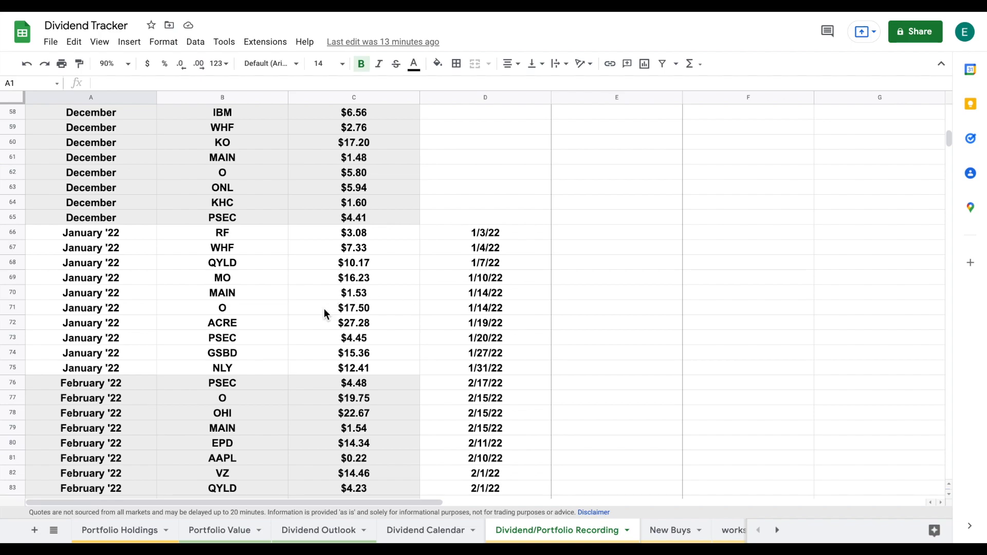
{"action": "left_click", "coordinate": [435, 529]}
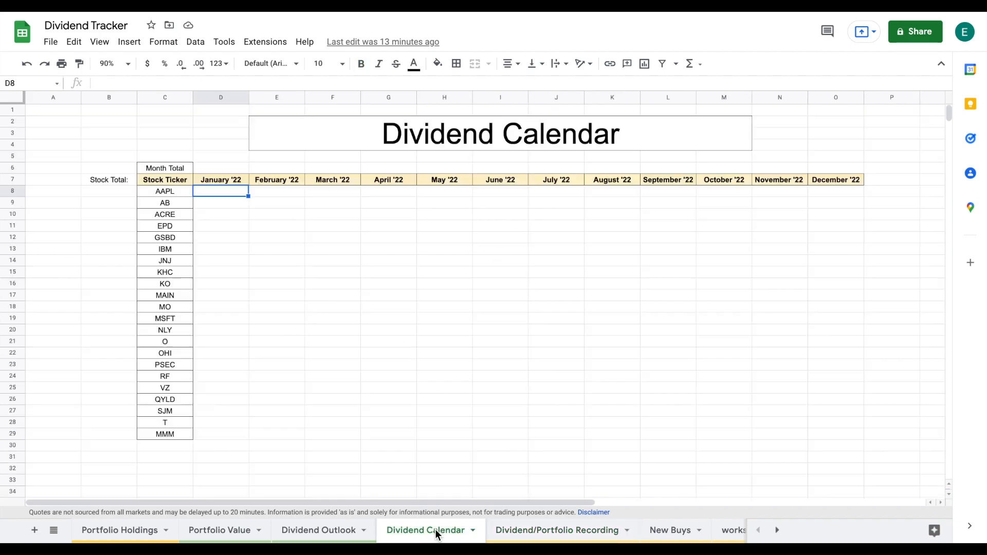
{"action": "type", "text": "="}
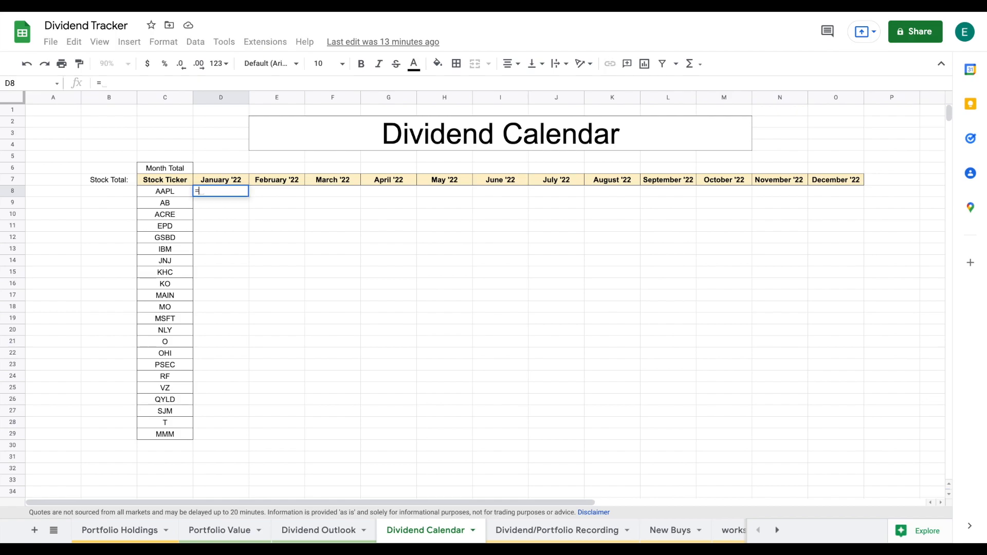
{"action": "type", "text": "su"}
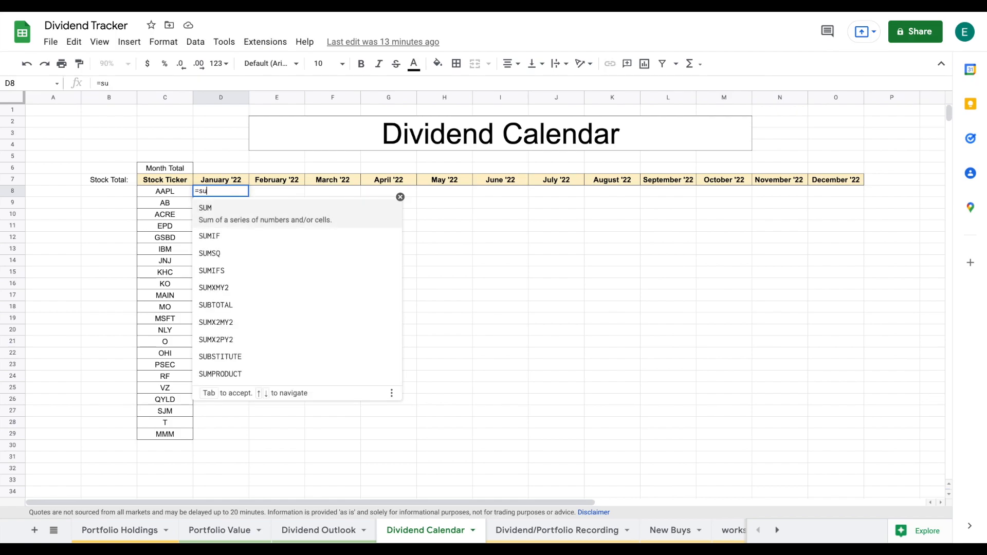
{"action": "type", "text": "mif"}
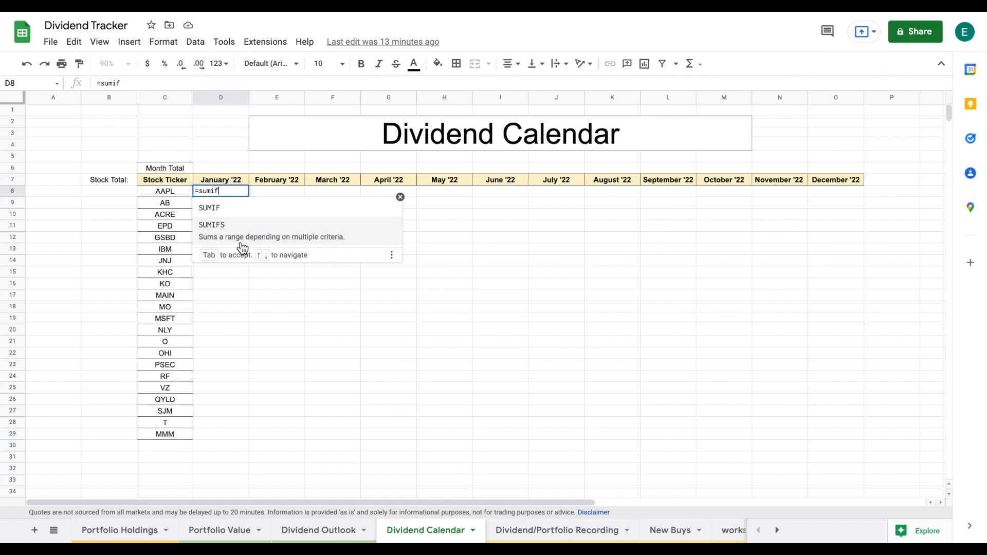
{"action": "left_click", "coordinate": [287, 235]}
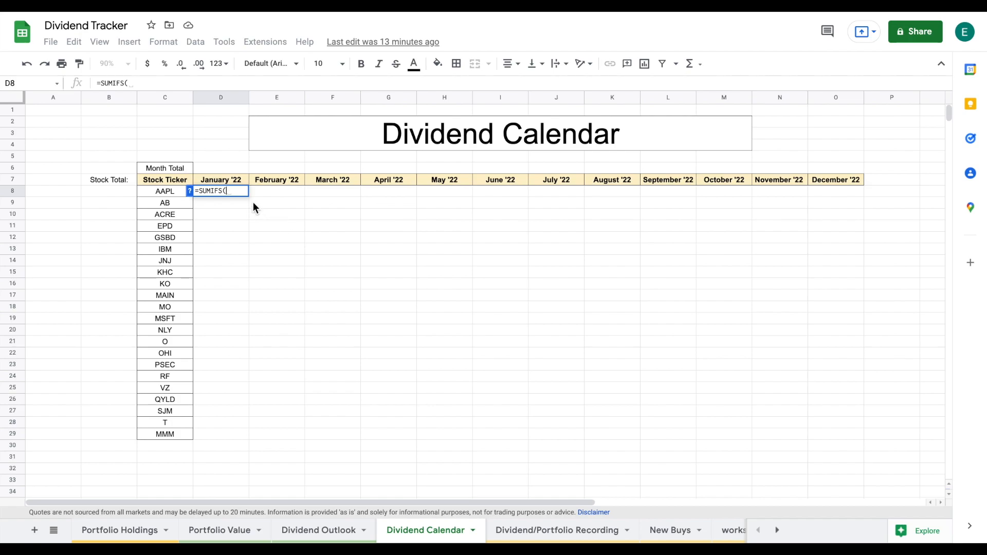
- Set the sum range of the SUMIFS formula to C66:C190, the dividend amounts on the Dividend/Portfolio Recording sheet
{"action": "left_click", "coordinate": [554, 530]}
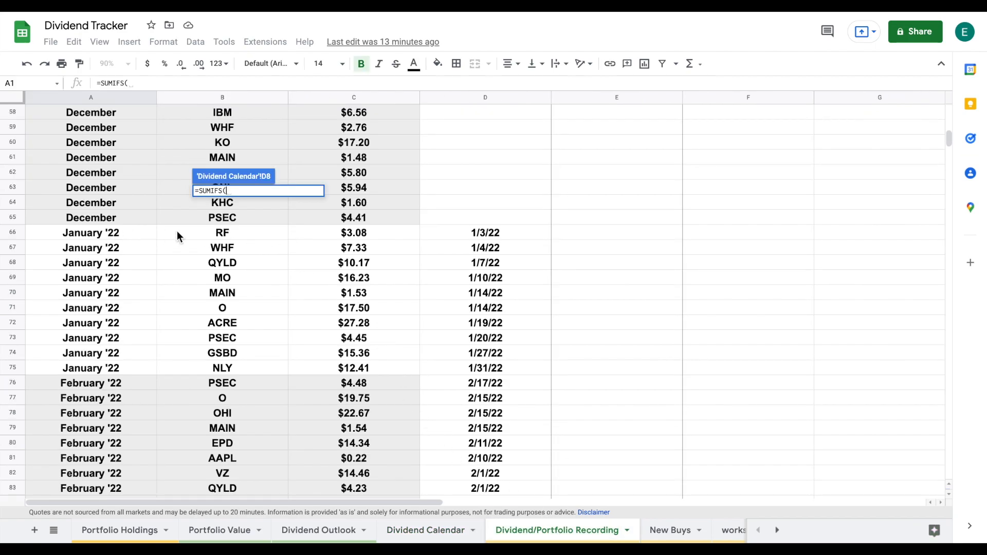
{"action": "left_click", "coordinate": [349, 237]}
{"action": "left_click_drag", "start_coordinate": [349, 236], "coordinate": [337, 540]}
{"action": "left_click_drag", "start_coordinate": [337, 538], "coordinate": [337, 533]}
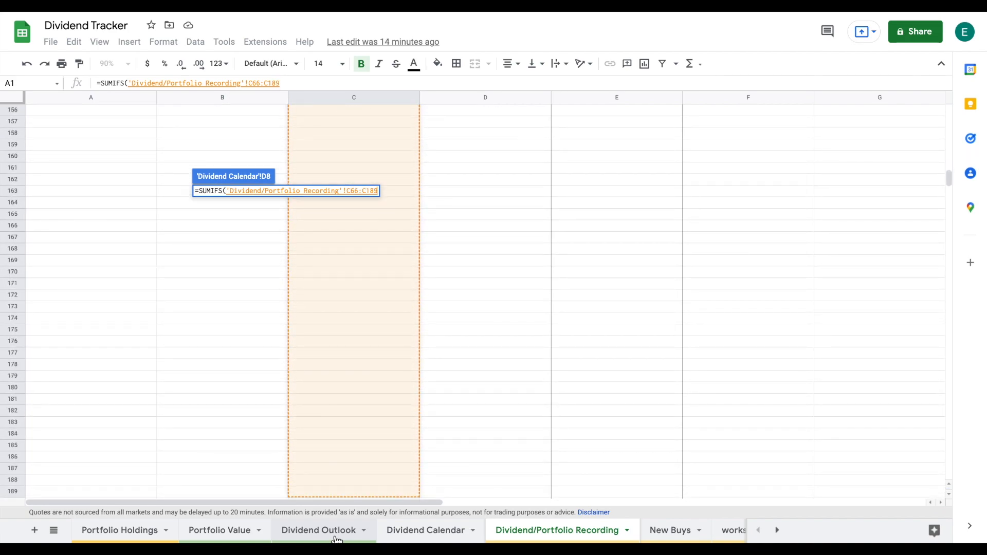
{"action": "scroll", "coordinate": [365, 279], "scroll_direction": "up", "scroll_amount": 15}
{"action": "scroll", "coordinate": [366, 280], "scroll_direction": "up", "scroll_amount": 5}
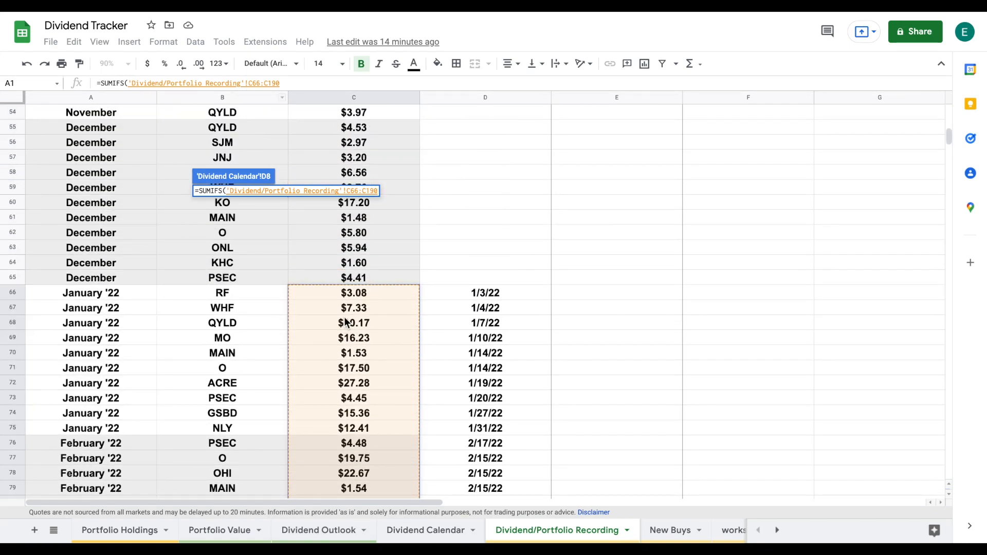
{"action": "type", "text": ","}
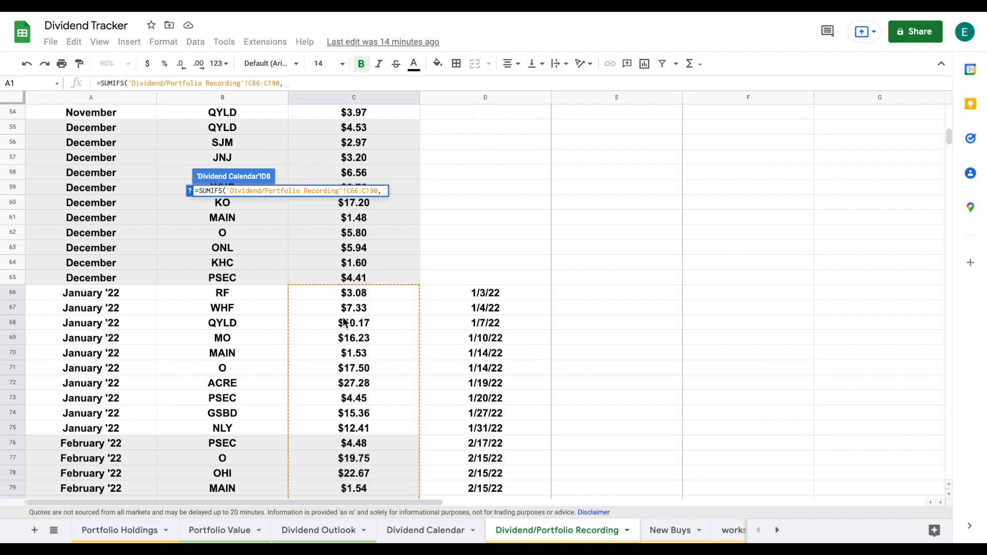
- Add the month criterion to the SUMIFS formula: range A66:A190 on Dividend/Portfolio Recording, matched to the row-locked header D$7
{"action": "left_click_drag", "start_coordinate": [130, 294], "coordinate": [141, 314]}
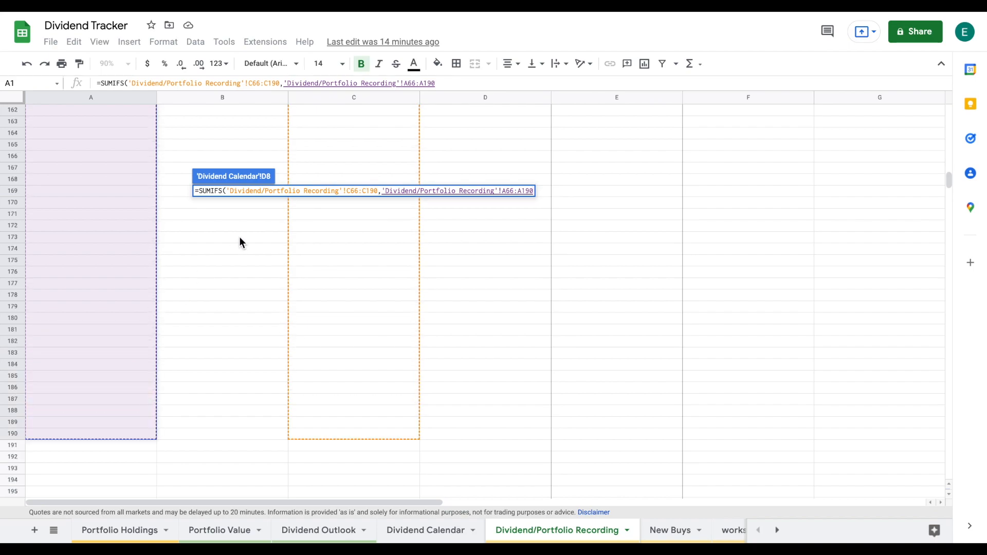
{"action": "scroll", "coordinate": [239, 237], "scroll_direction": "up", "scroll_amount": 20}
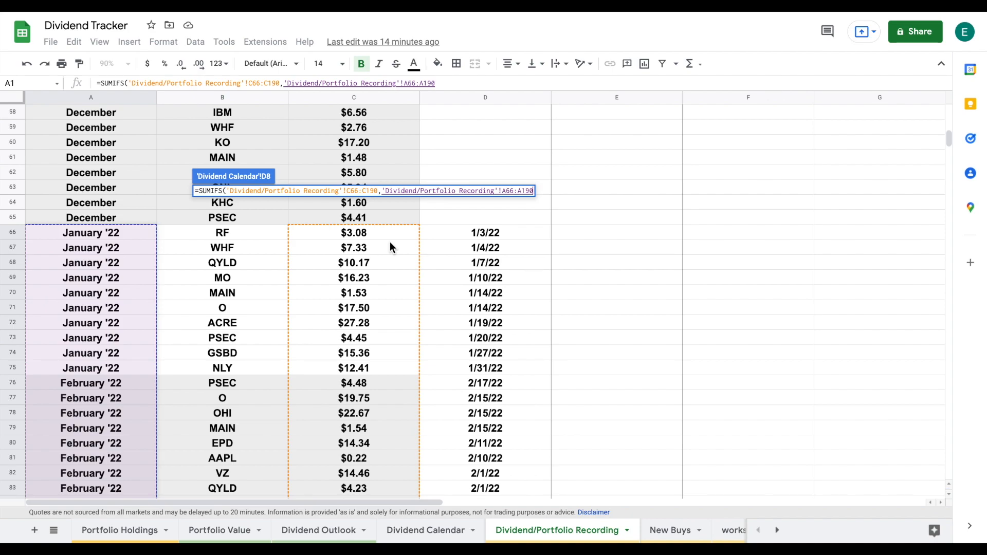
{"action": "type", "text": ","}
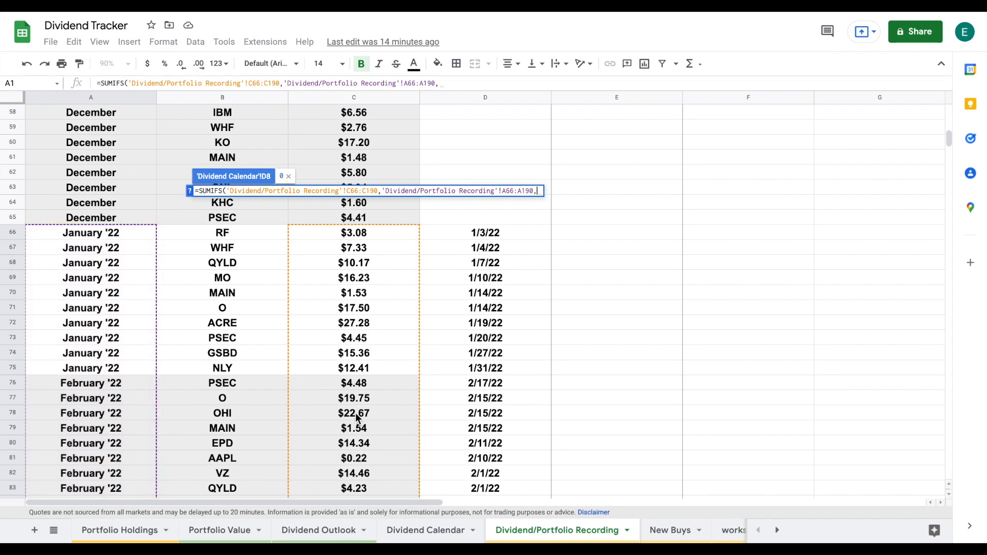
{"action": "left_click", "coordinate": [424, 531]}
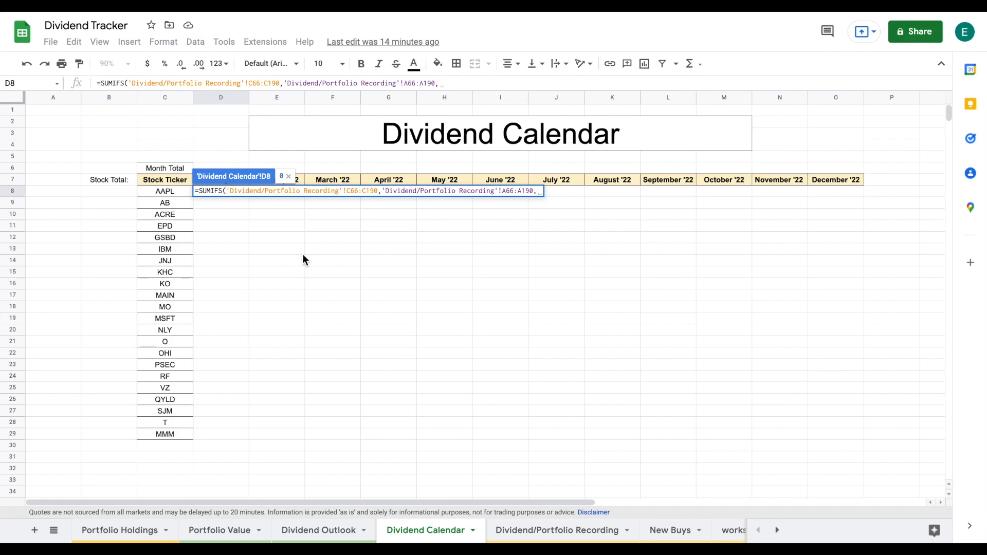
{"action": "scroll", "coordinate": [302, 255], "scroll_direction": "down", "scroll_amount": 1}
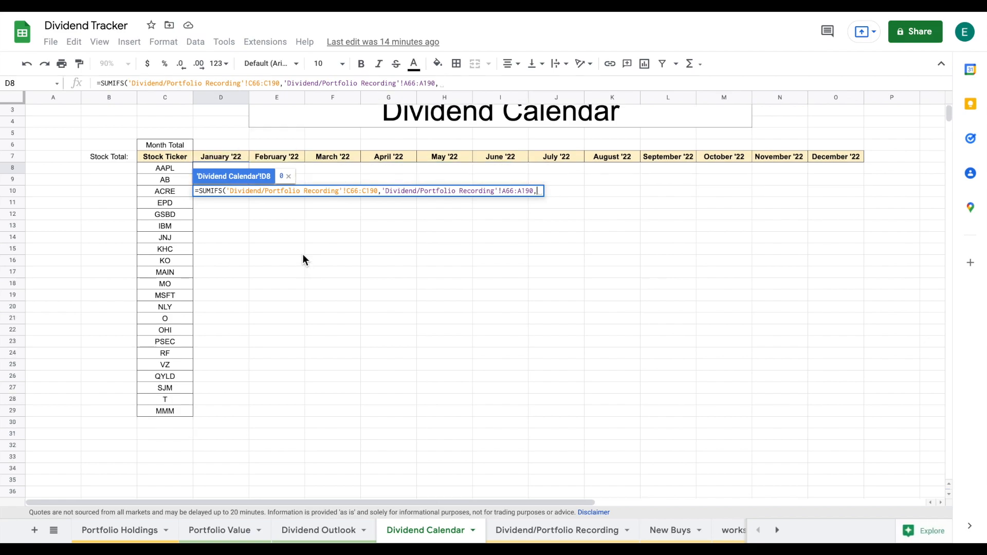
{"action": "left_click", "coordinate": [233, 133]}
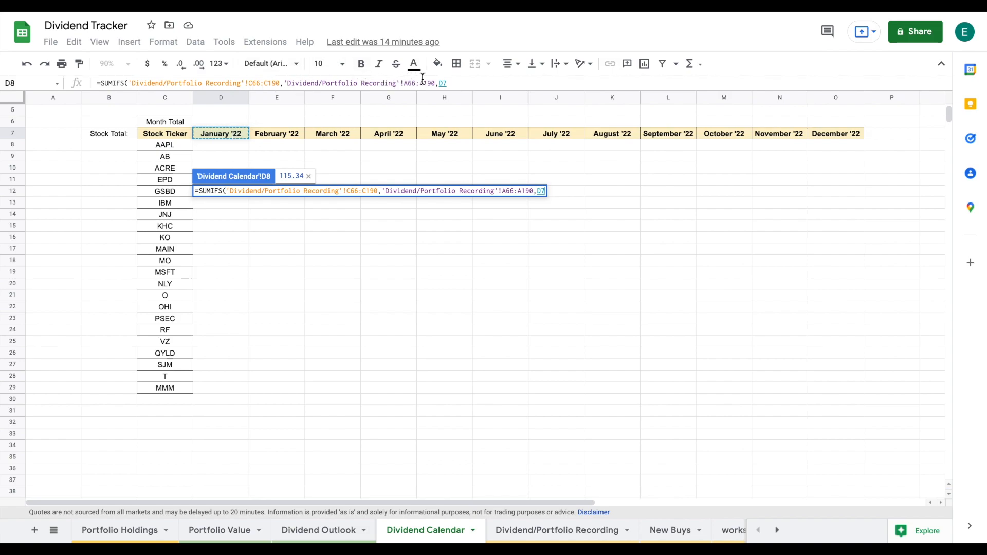
{"action": "left_click", "coordinate": [445, 83]}
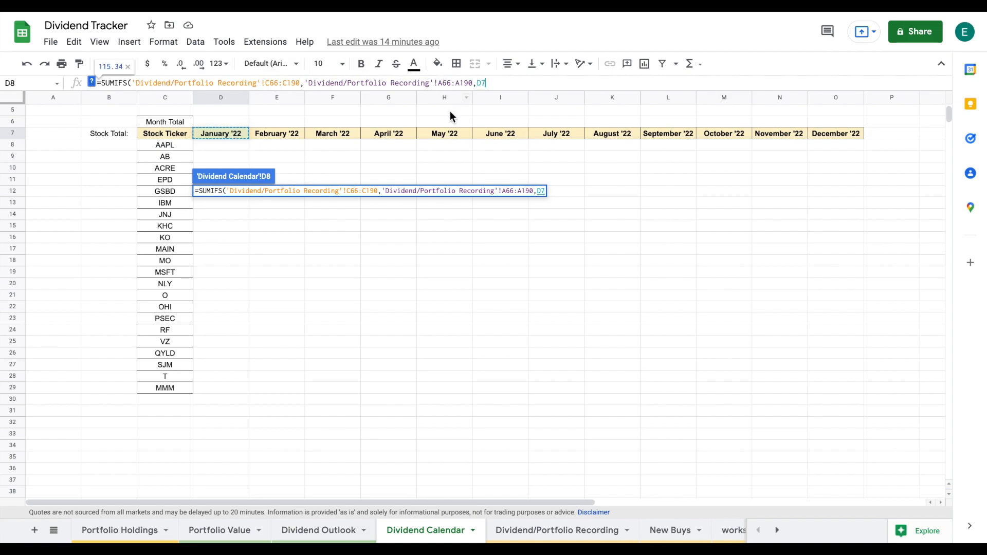
{"action": "left_click", "coordinate": [482, 83]}
{"action": "type", "text": "$7"}
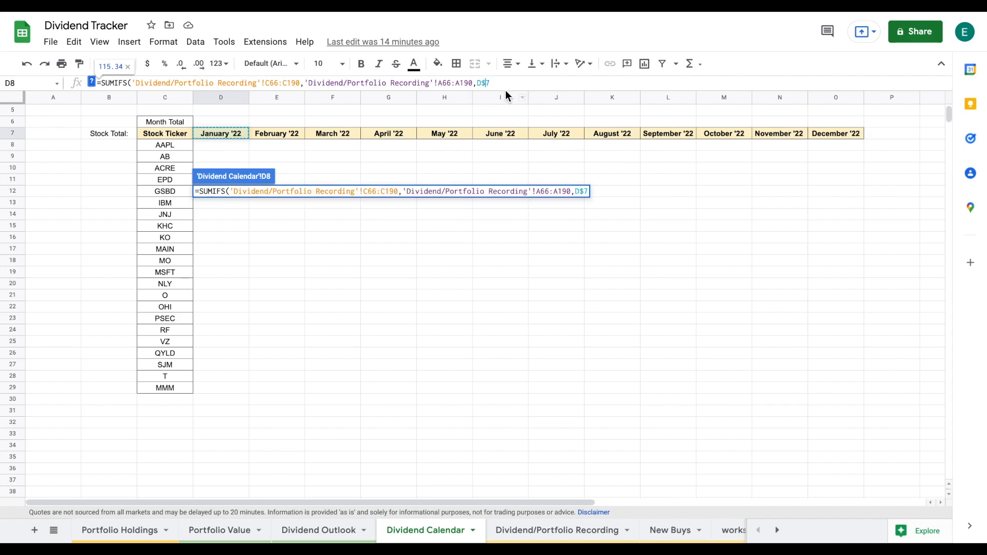
{"action": "type", "text": ","}
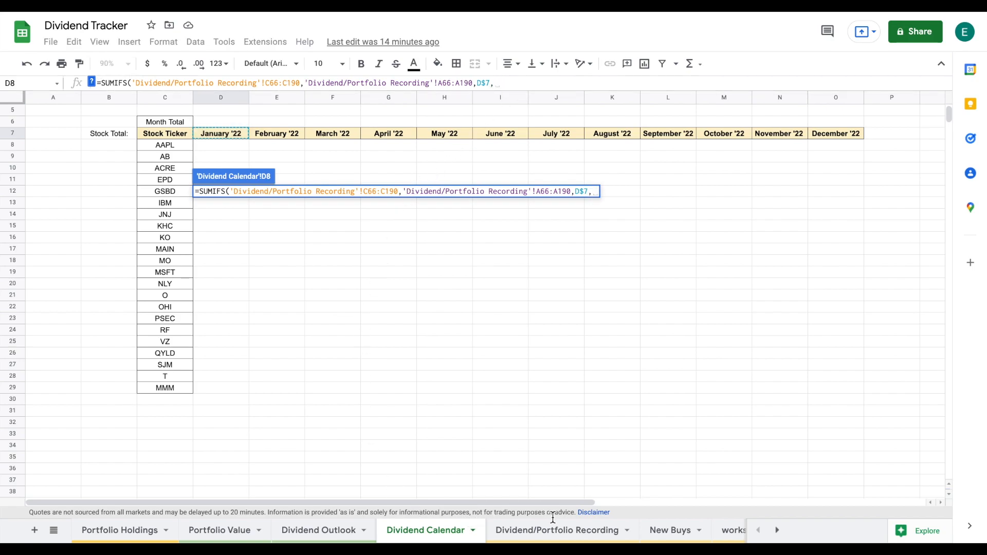
- Complete the D8 formula with the ticker criterion: range B66:B190 on Dividend/Portfolio Recording, matched to the column-locked cell $C8
{"action": "left_click", "coordinate": [560, 531]}
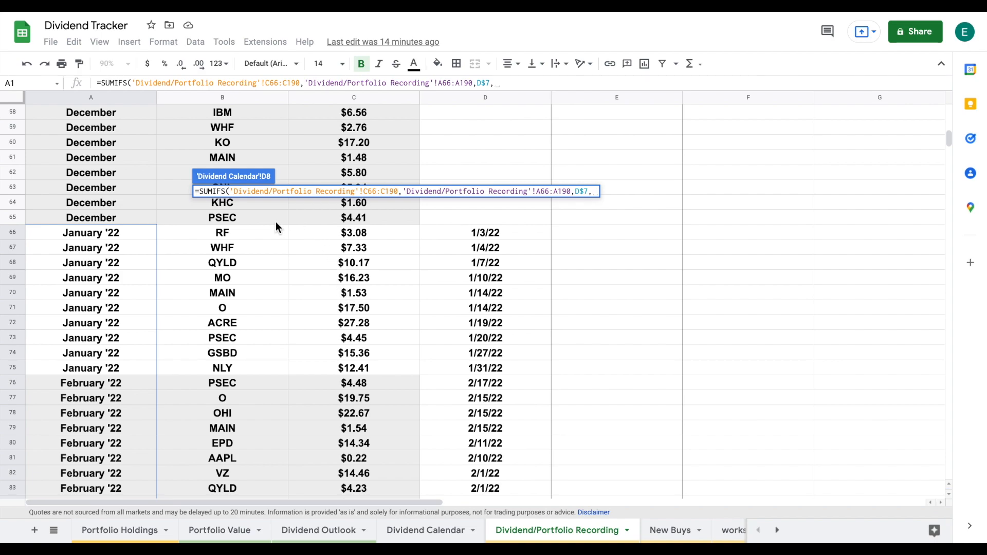
{"action": "left_click_drag", "start_coordinate": [258, 233], "coordinate": [220, 284]}
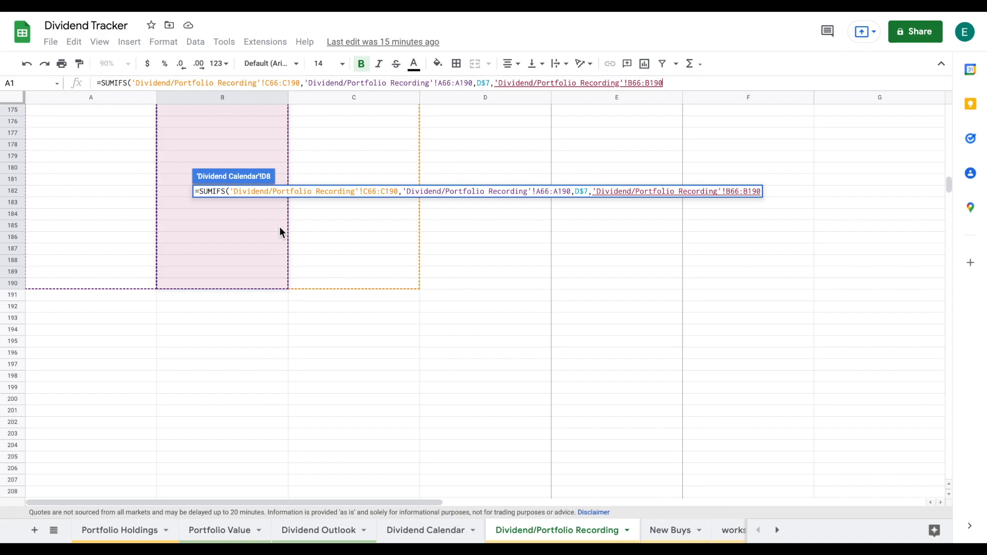
{"action": "type", "text": ","}
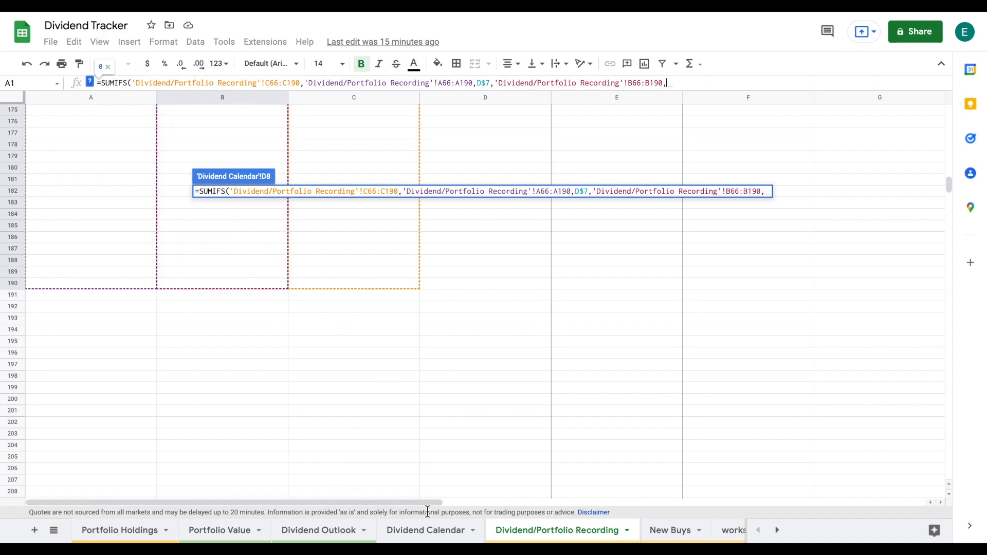
{"action": "left_click", "coordinate": [439, 530]}
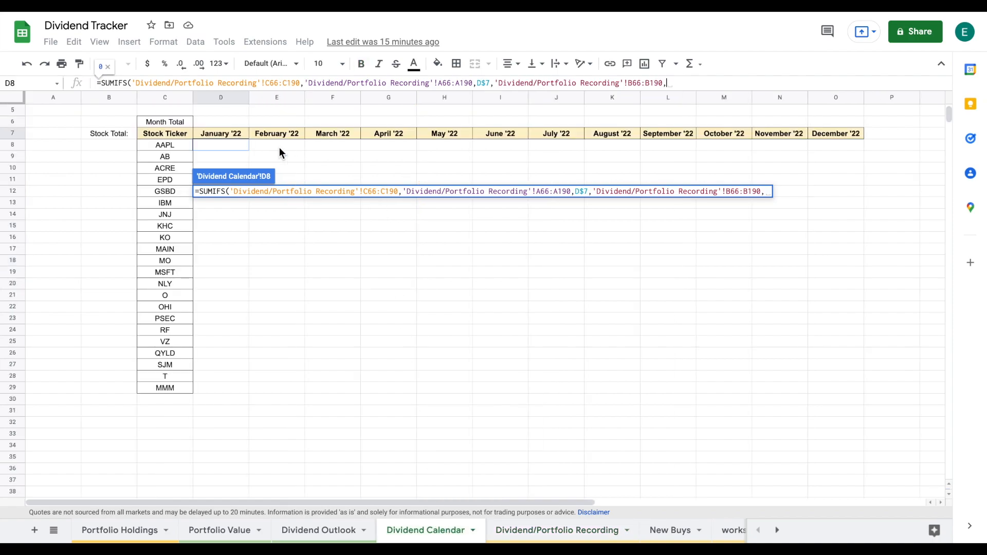
{"action": "left_click", "coordinate": [179, 145]}
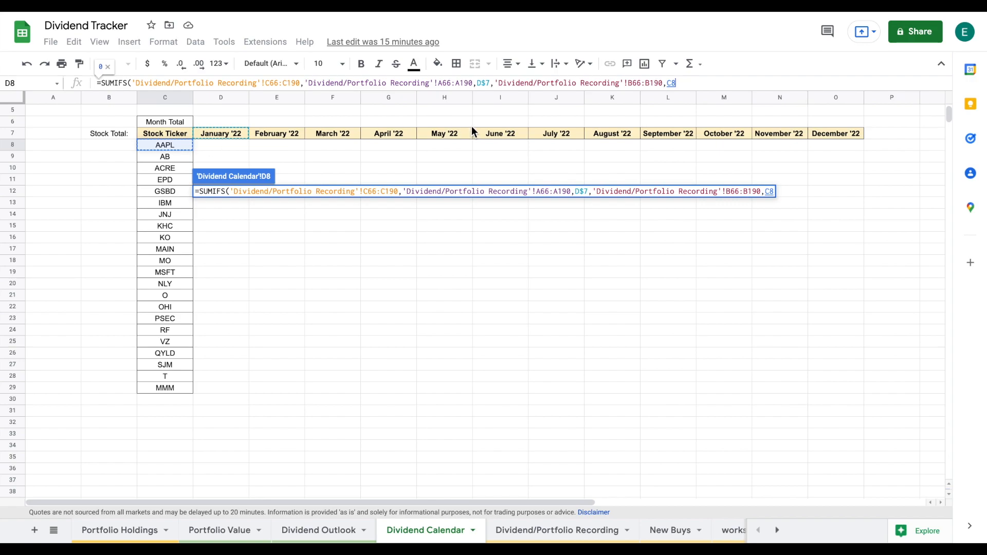
{"action": "left_click", "coordinate": [667, 83]}
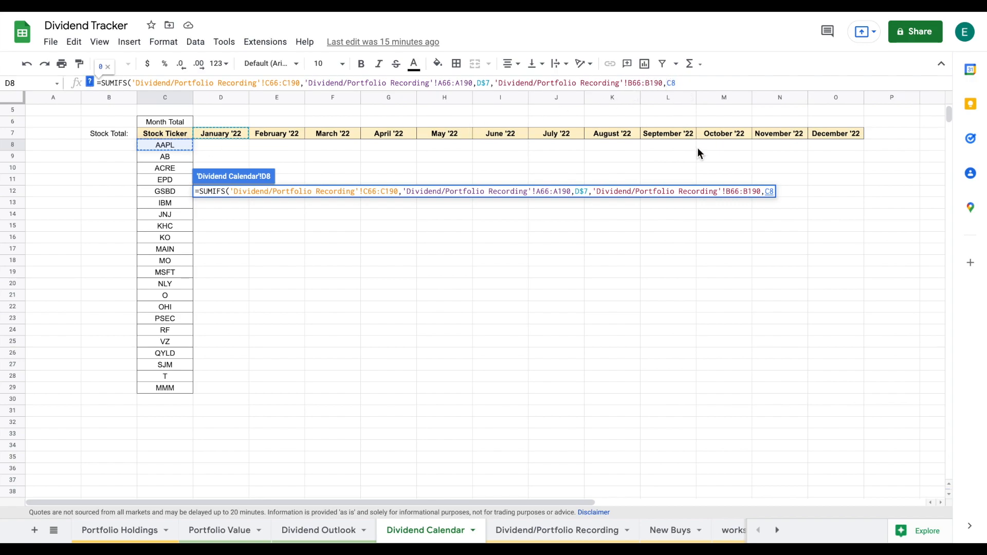
{"action": "type", "text": "$C8)"}
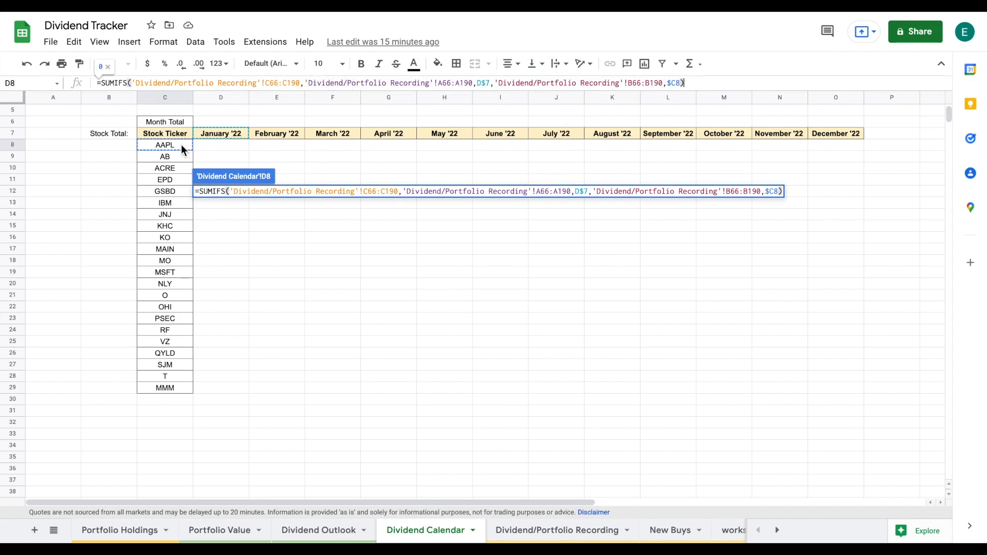
{"action": "key", "text": "Return"}
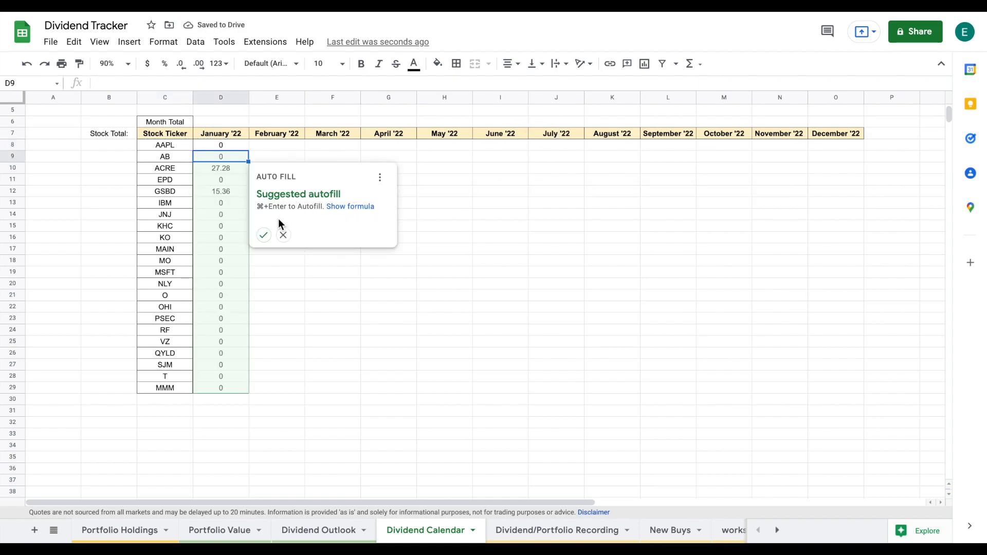
- Fill the January '22 column down to MMM with the suggested autofill of the D8 formula
{"action": "left_click", "coordinate": [264, 235]}
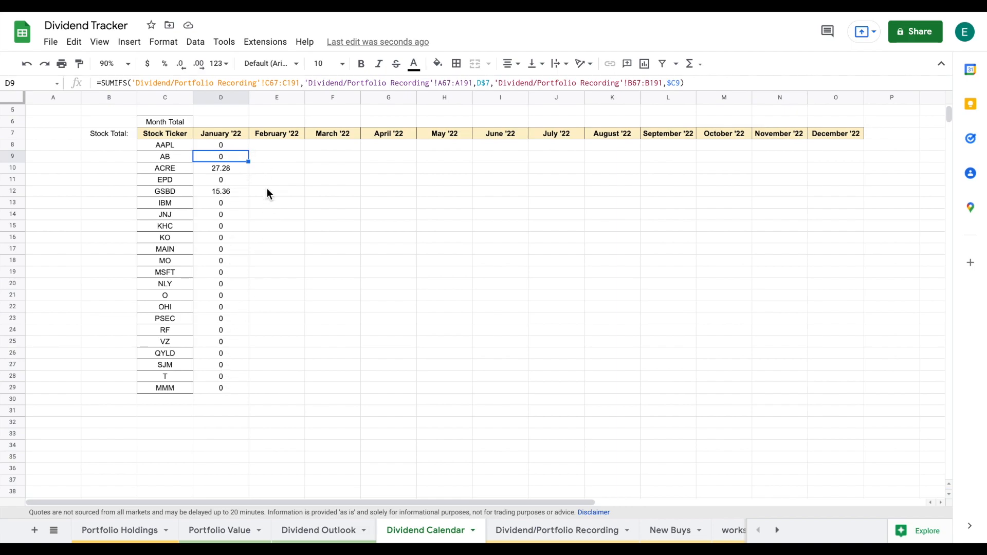
- Make the sum range in the D8 SUMIFS formula absolute, as $C$66:$C$190
{"action": "left_click", "coordinate": [241, 144]}
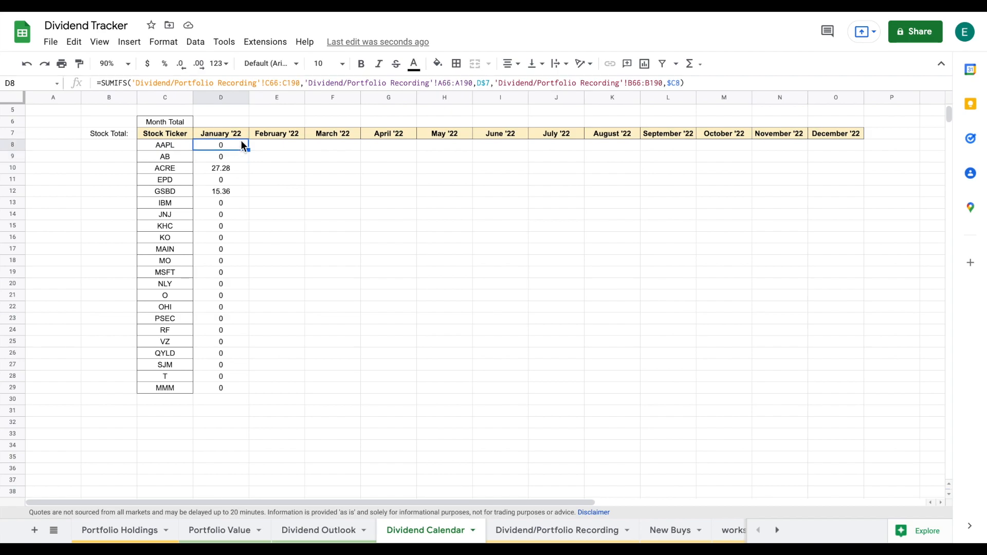
{"action": "left_click", "coordinate": [264, 82]}
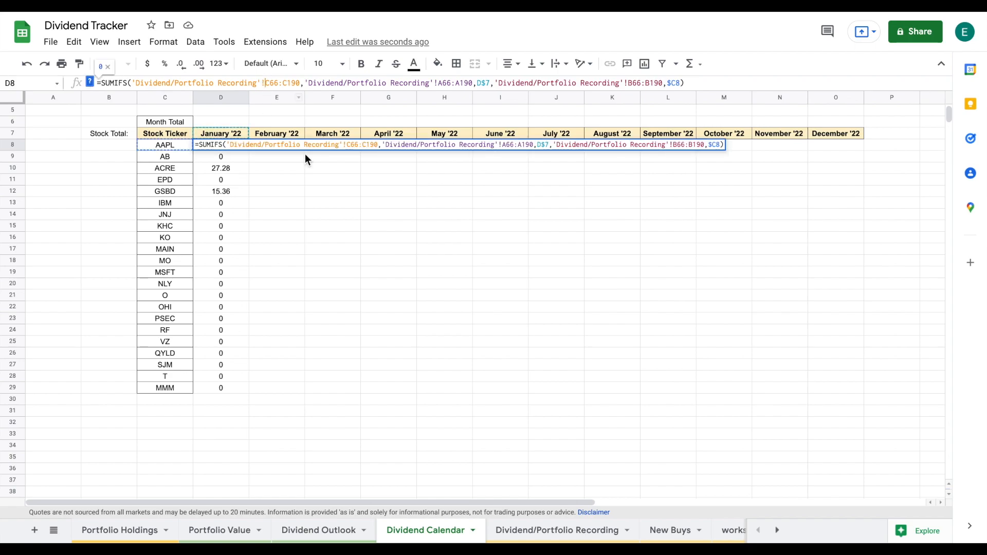
{"action": "type", "text": "$"}
{"action": "key", "text": "Right"}
{"action": "type", "text": "$"}
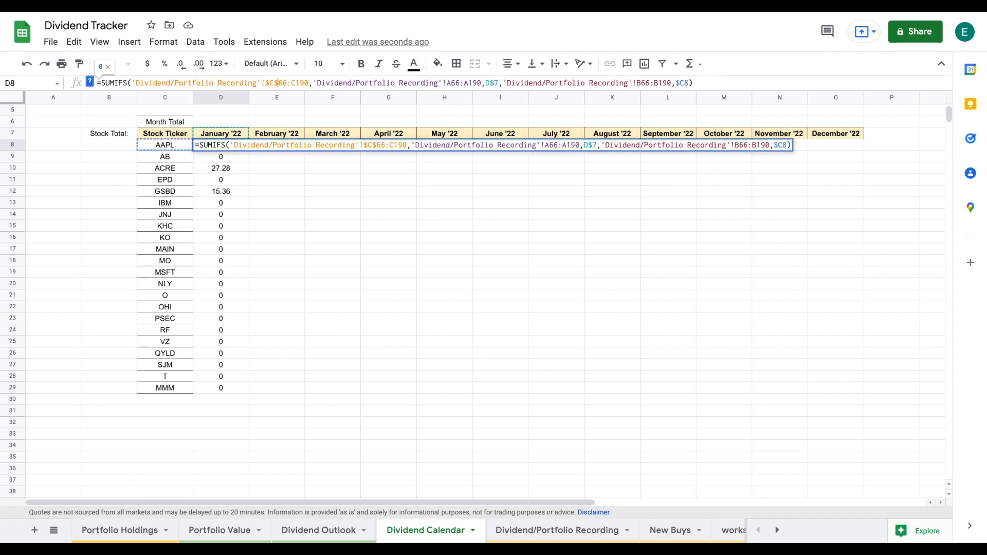
{"action": "key", "text": "Right"}
{"action": "key", "text": "Right"}
{"action": "key", "text": "Right"}
{"action": "type", "text": "$C4"}
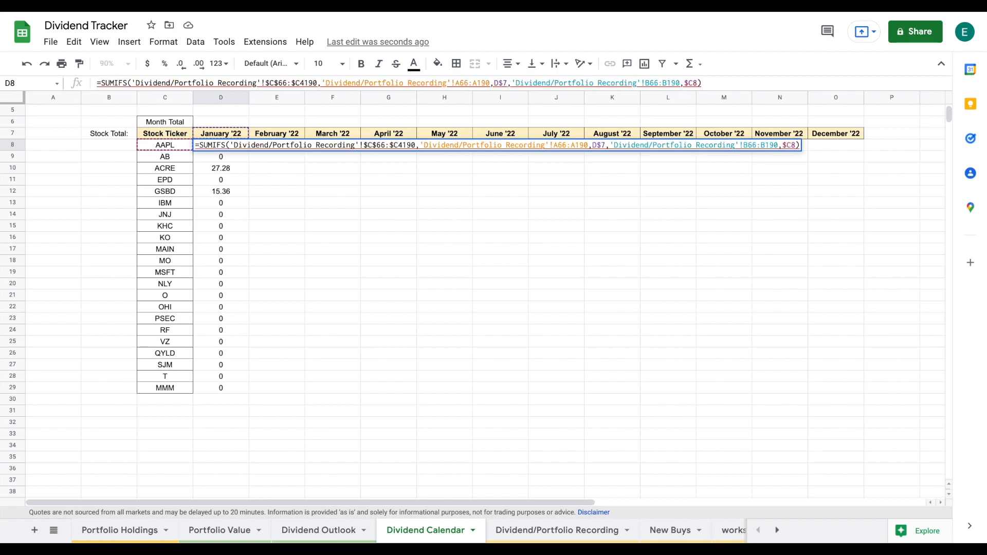
{"action": "key", "text": "BackSpace"}
{"action": "type", "text": "$"}
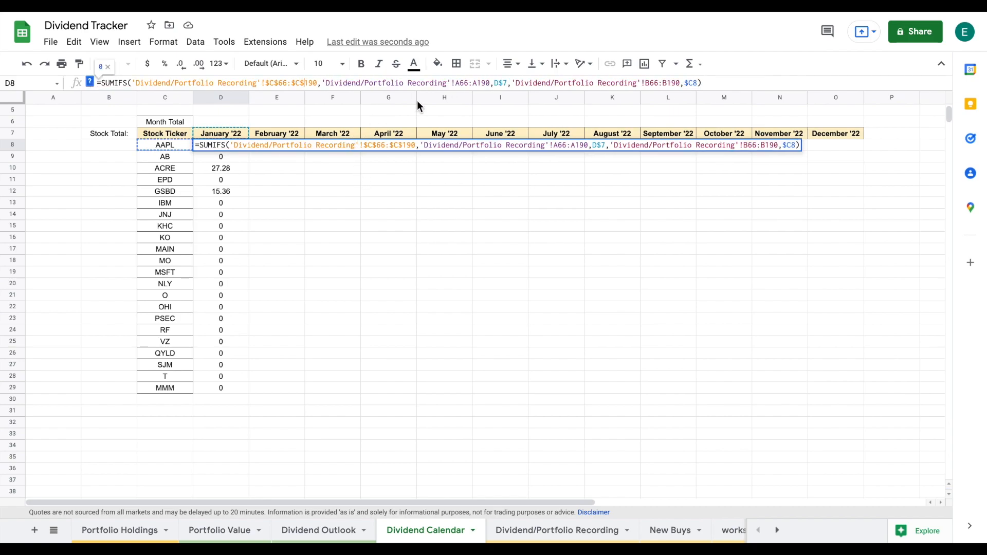
- Make the month criteria range in the D8 formula absolute, as $A$66:$A$190
{"action": "left_click", "coordinate": [456, 83]}
{"action": "type", "text": "$C$"}
{"action": "key", "text": "Right"}
{"action": "key", "text": "Right"}
{"action": "key", "text": "Right"}
{"action": "type", "text": "$C$"}
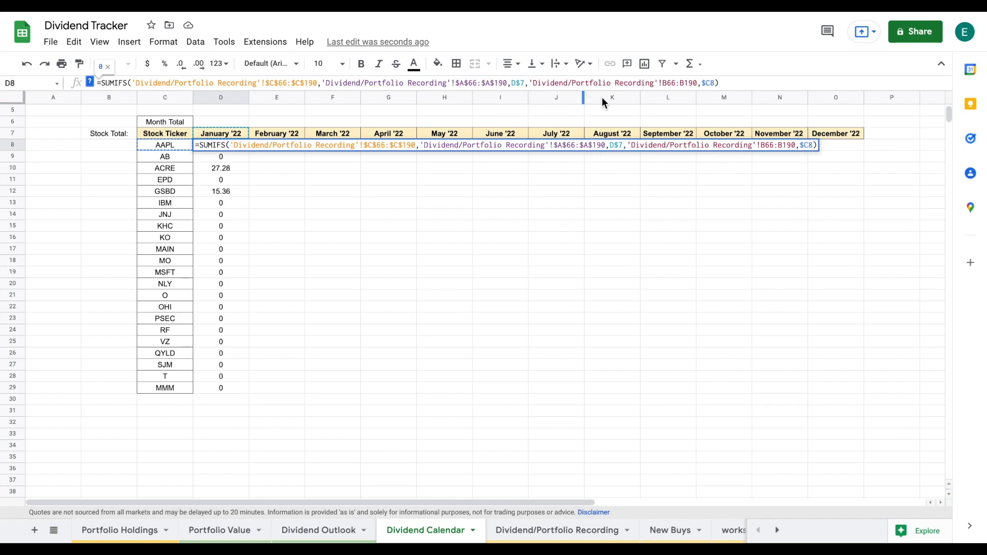
- Make the ticker criteria range in the D8 formula absolute, as $B$66:$B$190, and commit the formula
{"action": "left_click", "coordinate": [663, 83]}
{"action": "type", "text": "$C$"}
{"action": "key", "text": "Right"}
{"action": "key", "text": "Right"}
{"action": "key", "text": "Right"}
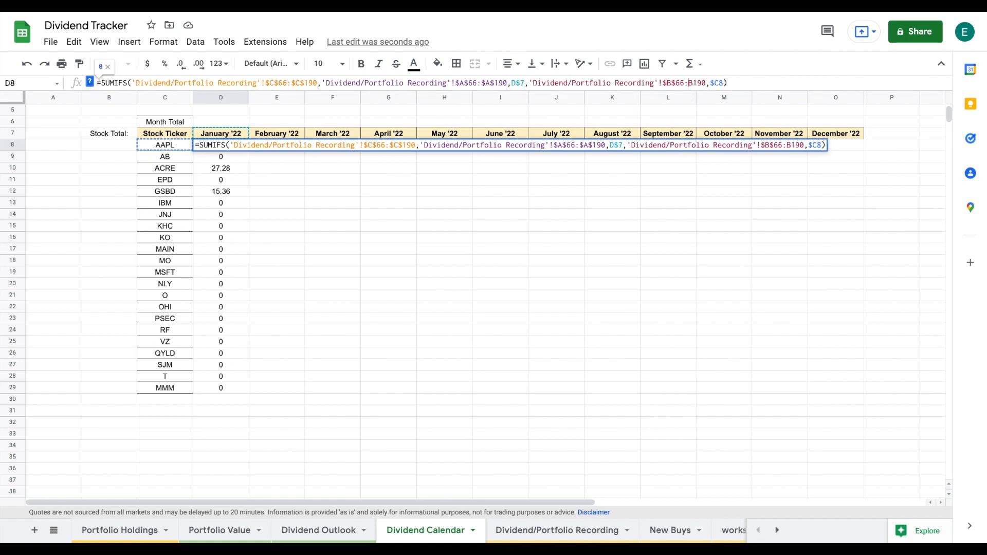
{"action": "type", "text": "$"}
{"action": "key", "text": "Right"}
{"action": "type", "text": "$"}
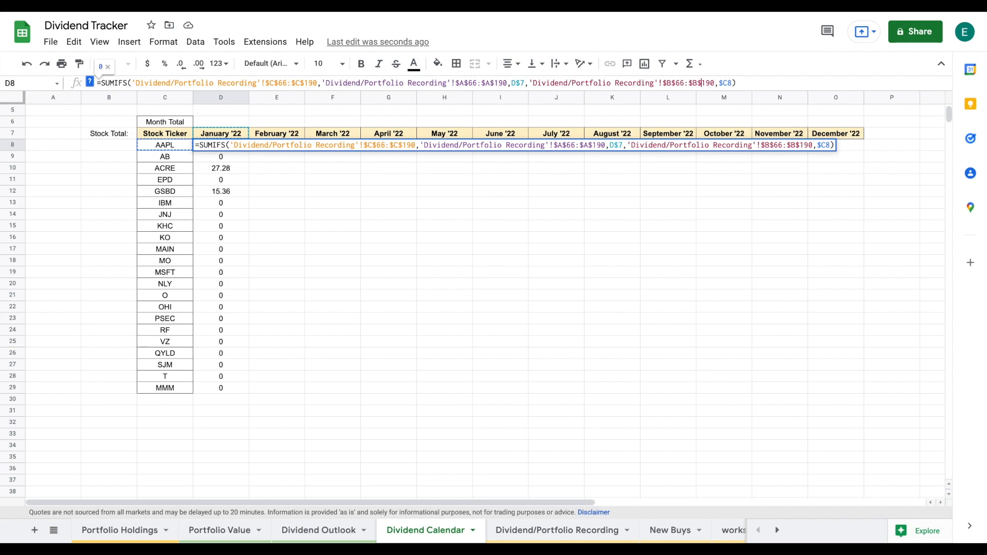
{"action": "key", "text": "Return"}
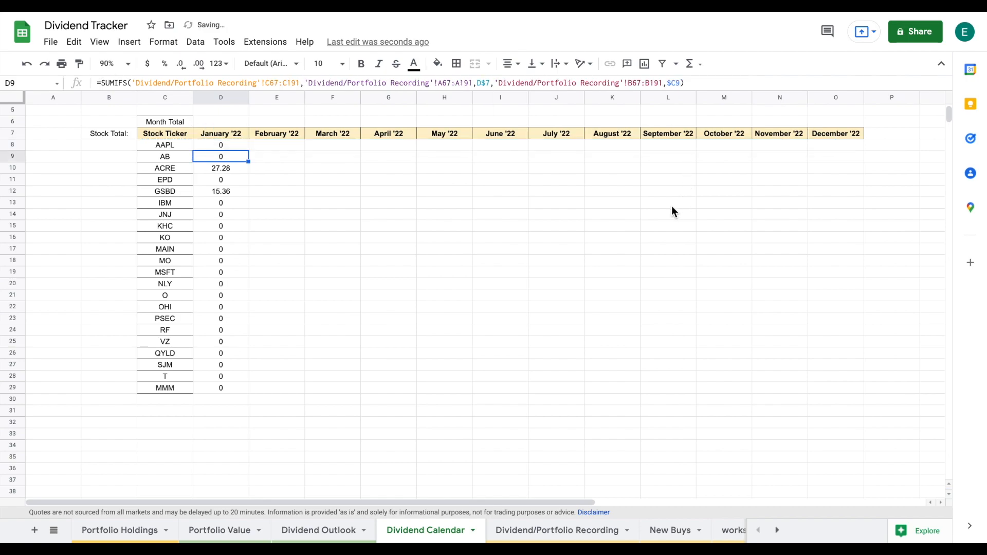
- Fill the D8 formula down to the MMM row and across to December '22, covering D8:O29
{"action": "left_click", "coordinate": [236, 144]}
{"action": "left_click_drag", "start_coordinate": [248, 150], "coordinate": [222, 390]}
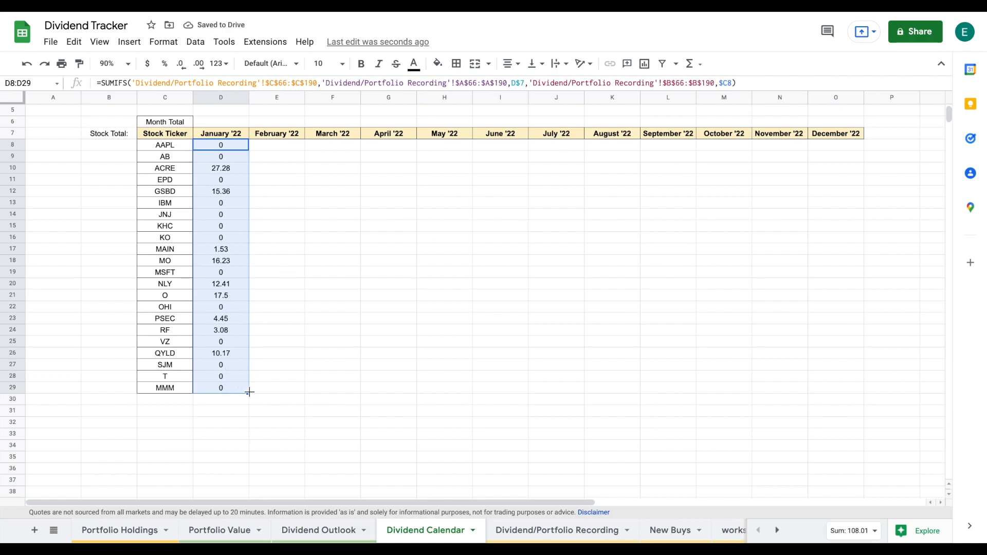
{"action": "left_click_drag", "start_coordinate": [249, 393], "coordinate": [826, 397]}
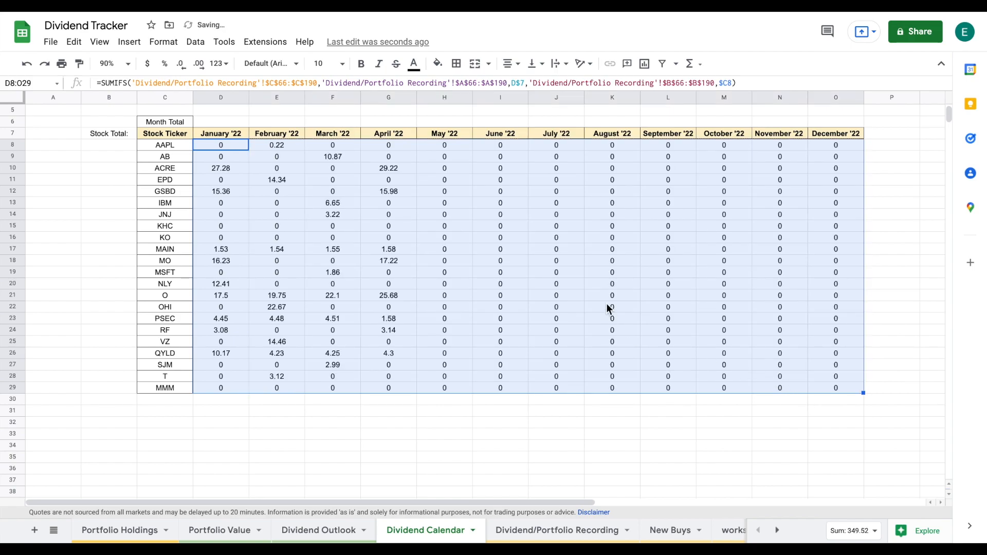
{"action": "left_click", "coordinate": [607, 305]}
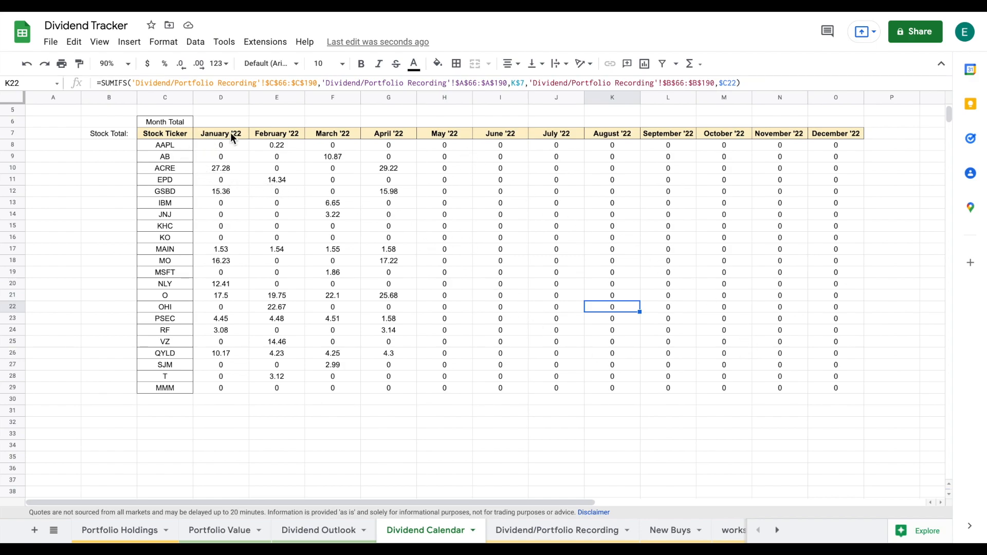
- Check the February '22 amounts for AAPL and T in the calendar against their entries on the Dividend/Portfolio Recording sheet
{"action": "left_click", "coordinate": [284, 147]}
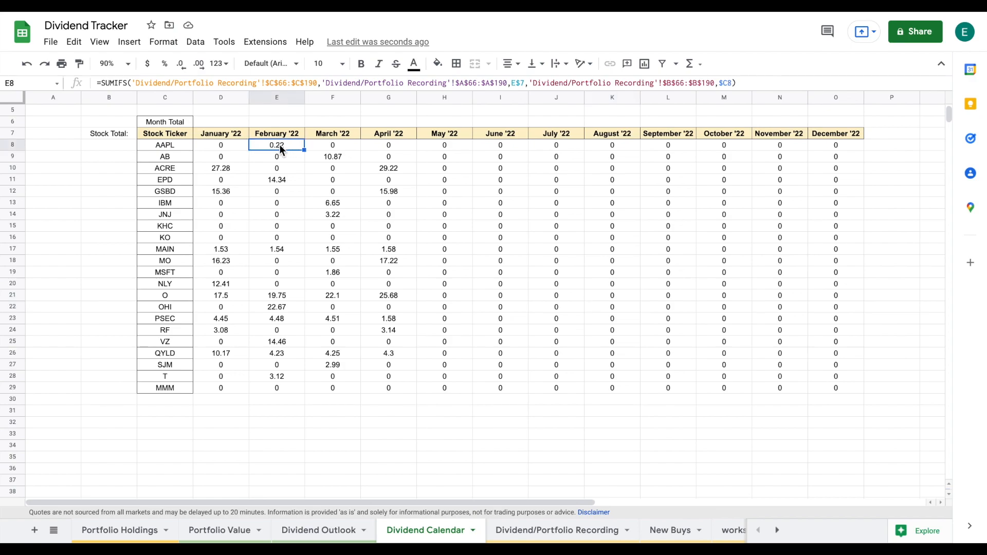
{"action": "left_click", "coordinate": [539, 529]}
{"action": "scroll", "coordinate": [497, 300], "scroll_direction": "up", "scroll_amount": 20}
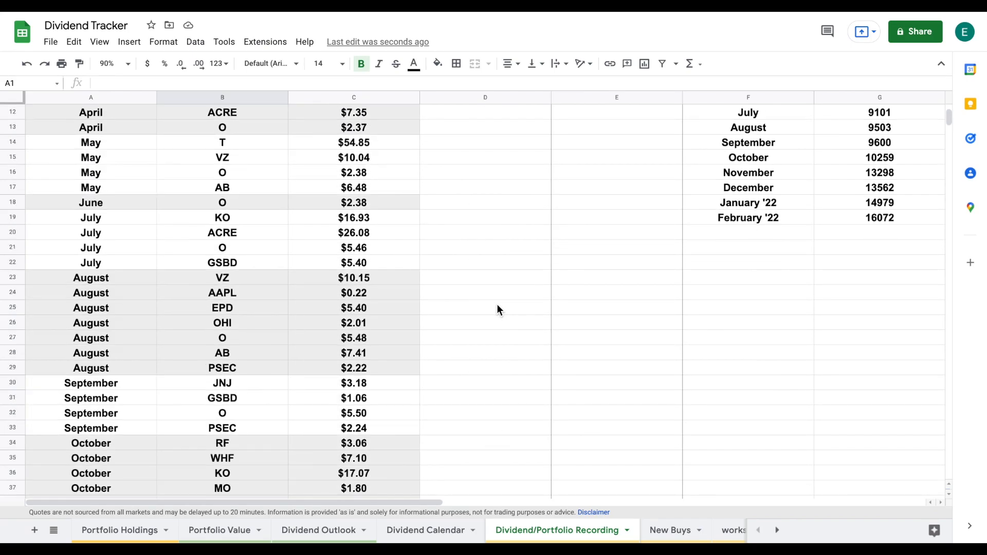
{"action": "scroll", "coordinate": [497, 304], "scroll_direction": "down", "scroll_amount": 5}
{"action": "scroll", "coordinate": [497, 309], "scroll_direction": "down", "scroll_amount": 8}
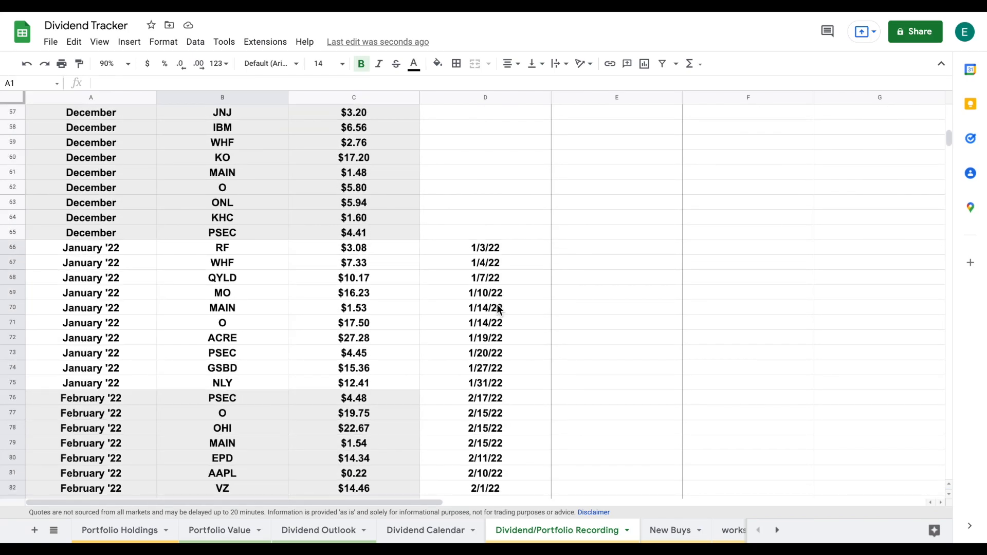
{"action": "scroll", "coordinate": [497, 308], "scroll_direction": "down", "scroll_amount": 2}
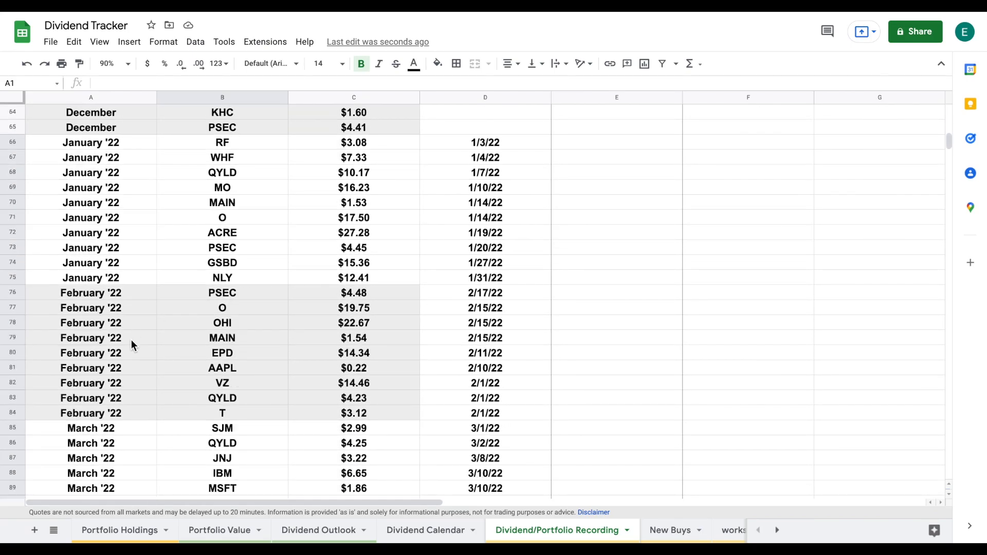
{"action": "left_click", "coordinate": [369, 368]}
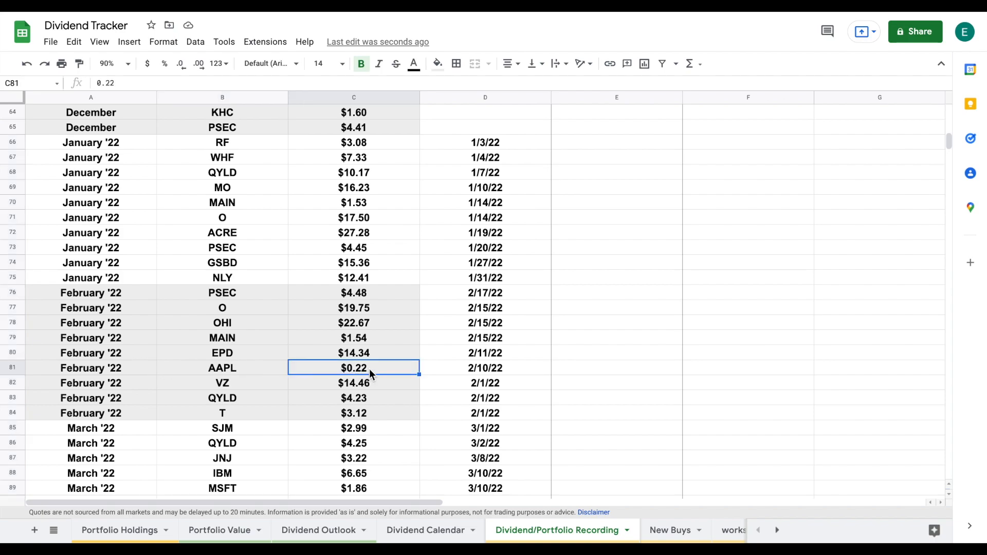
{"action": "left_click", "coordinate": [223, 413]}
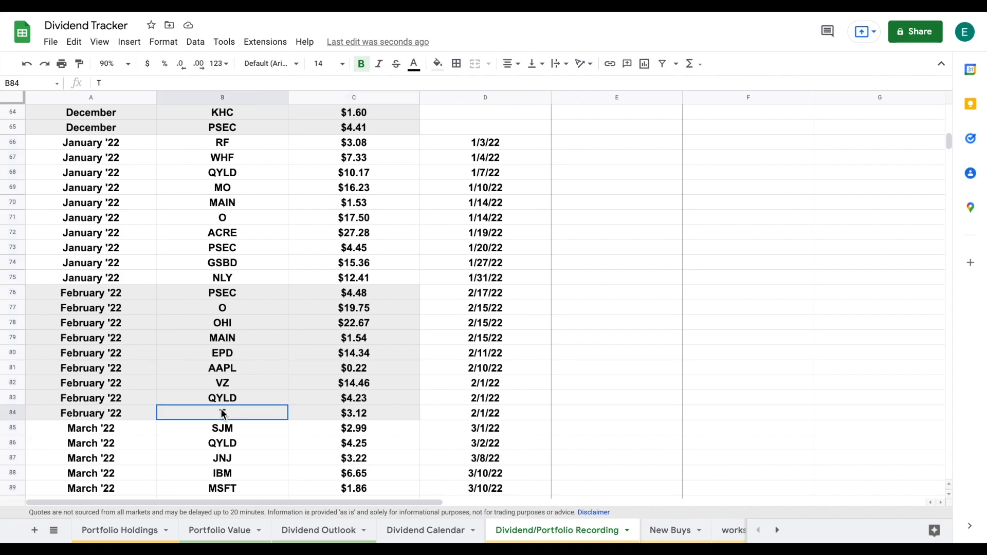
{"action": "left_click", "coordinate": [327, 418], "text": "shift"}
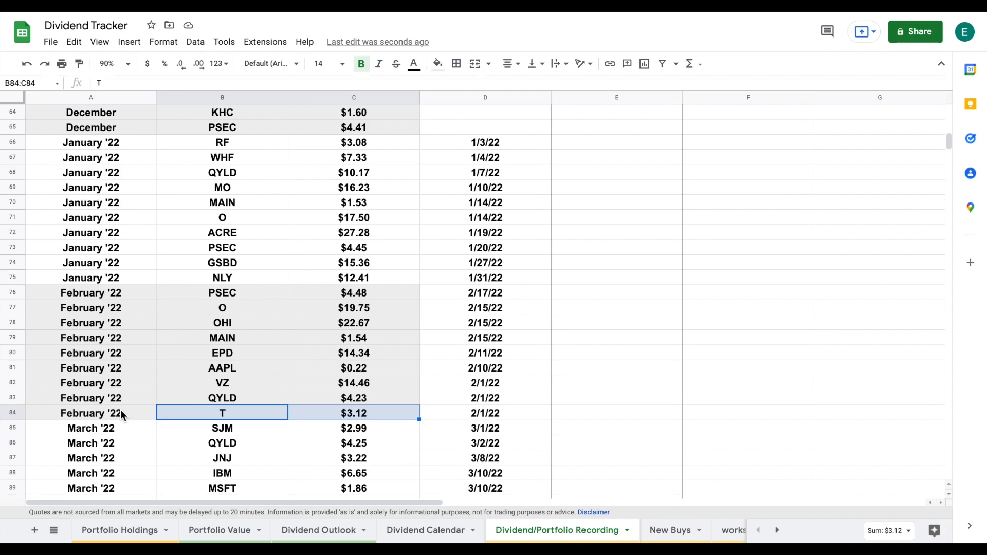
{"action": "left_click", "coordinate": [432, 530]}
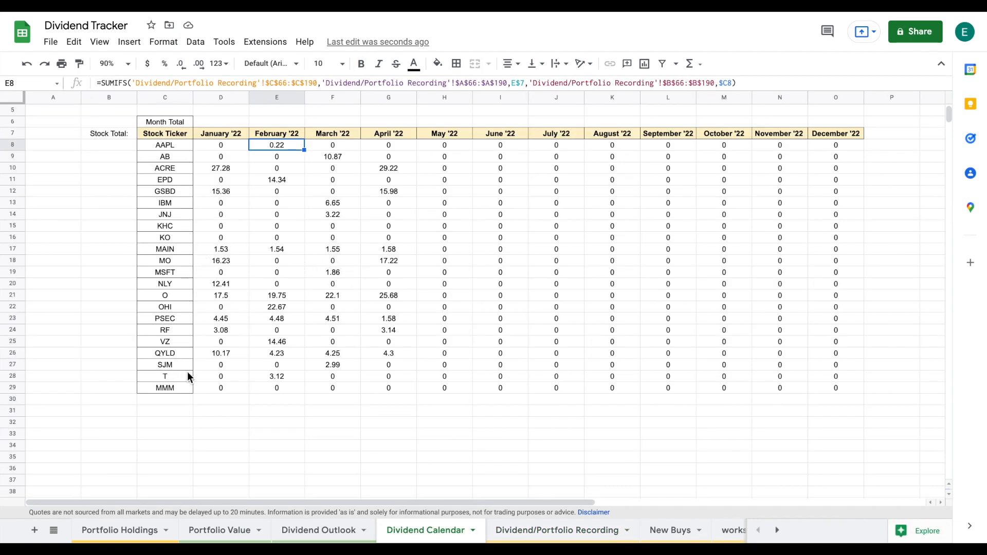
{"action": "left_click", "coordinate": [291, 377]}
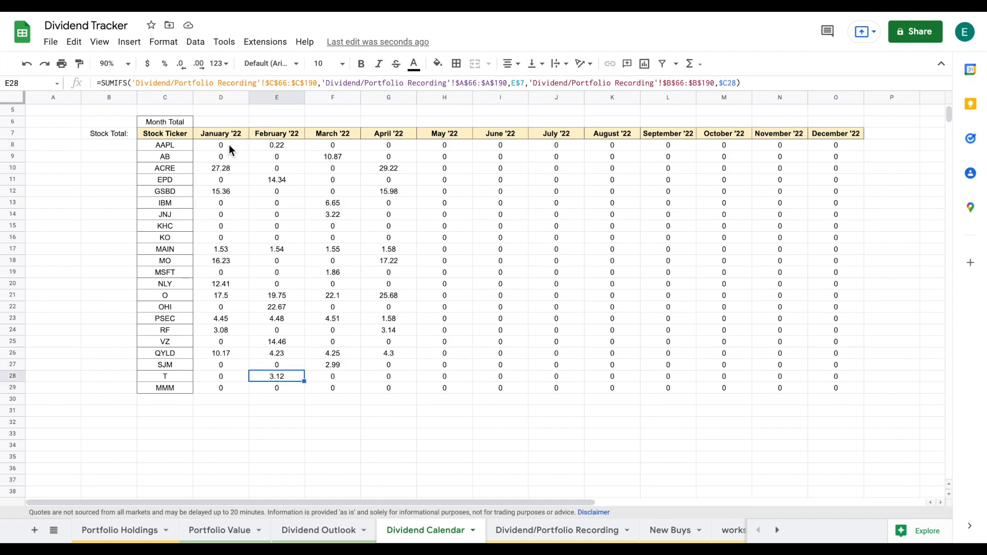
- Add a conditional format rule to D8:O29 that gives cells greater than 0 the default green fill
{"action": "left_click_drag", "start_coordinate": [231, 144], "coordinate": [810, 383]}
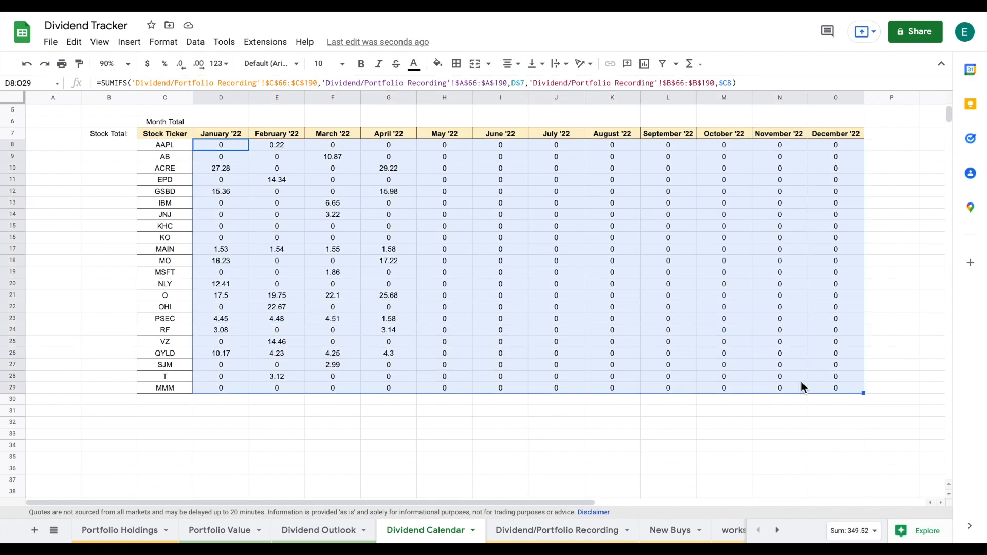
{"action": "left_click", "coordinate": [163, 42]}
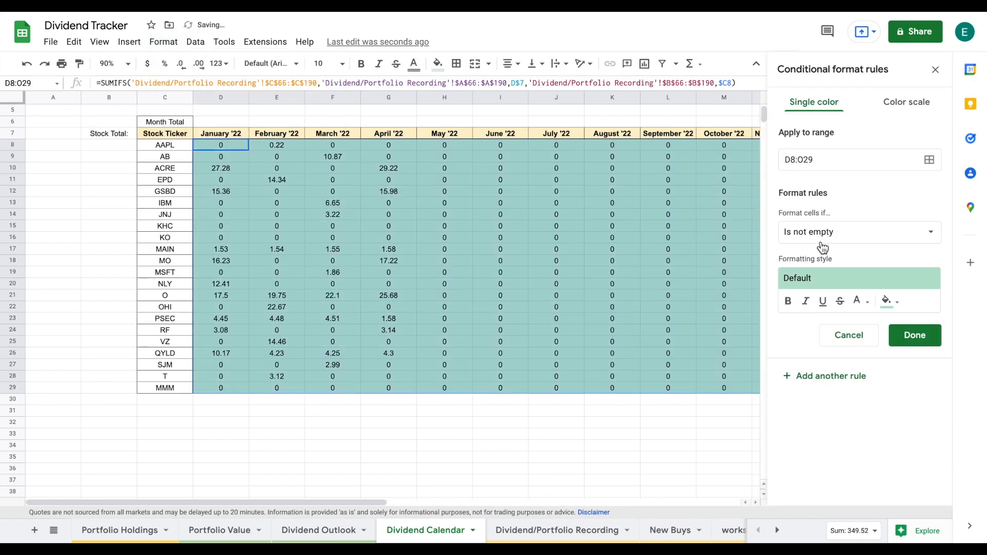
{"action": "left_click", "coordinate": [886, 238]}
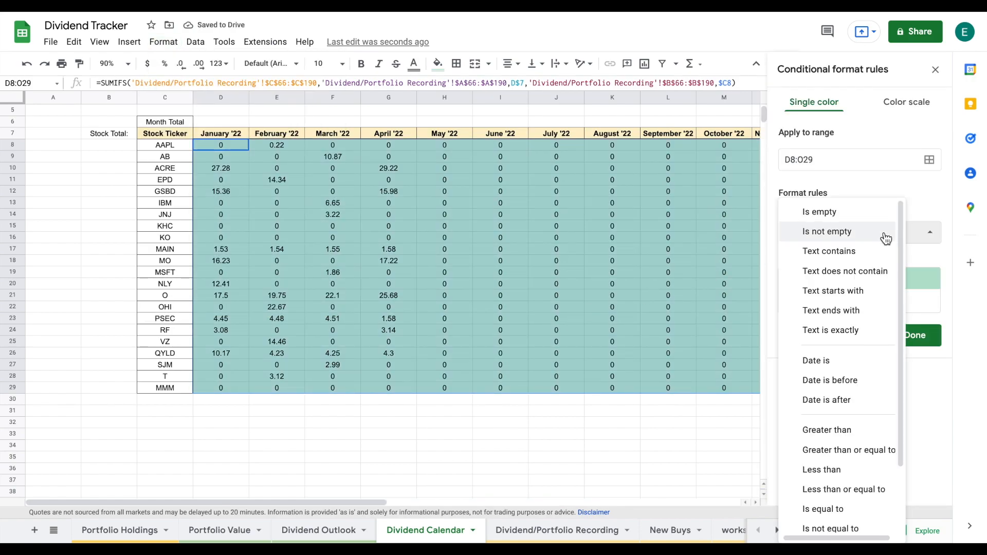
{"action": "left_click", "coordinate": [852, 430]}
{"action": "left_click", "coordinate": [840, 260]}
{"action": "type", "text": "0"}
{"action": "left_click", "coordinate": [844, 309]}
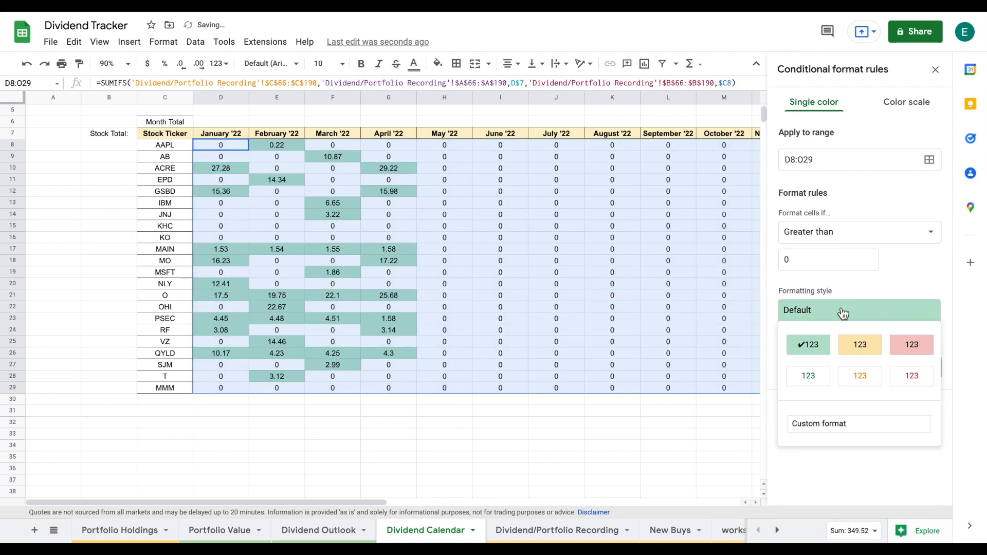
{"action": "left_click", "coordinate": [814, 345]}
{"action": "left_click", "coordinate": [912, 367]}
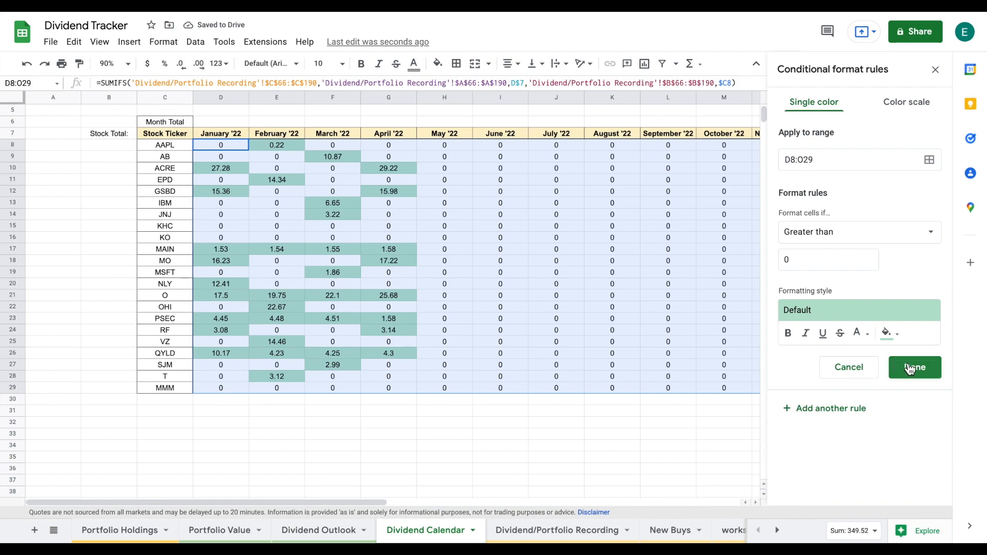
{"action": "left_click", "coordinate": [936, 69]}
{"action": "left_click", "coordinate": [571, 436]}
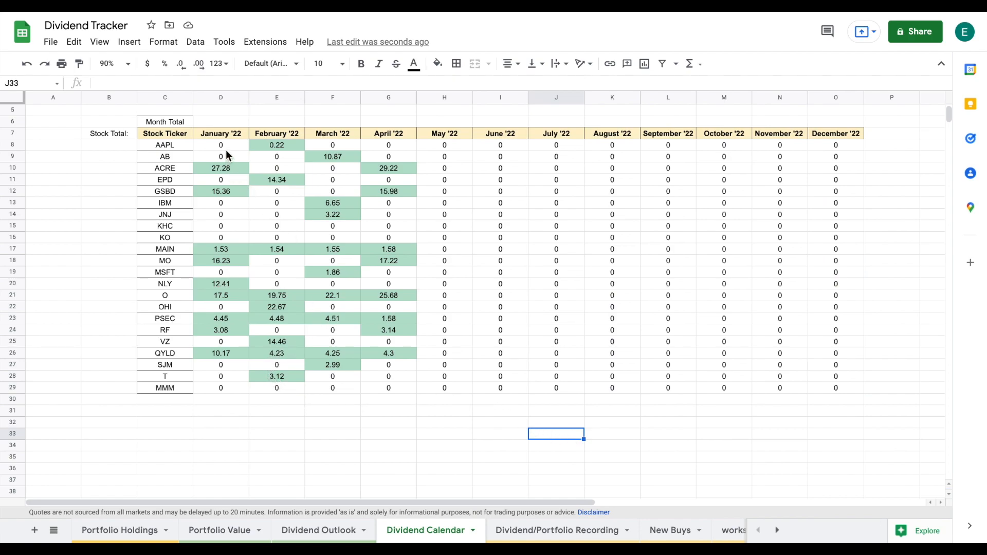
- Add left and right borders to the range D8:O54 of the Dividend Calendar
{"action": "left_click_drag", "start_coordinate": [227, 149], "coordinate": [824, 511]}
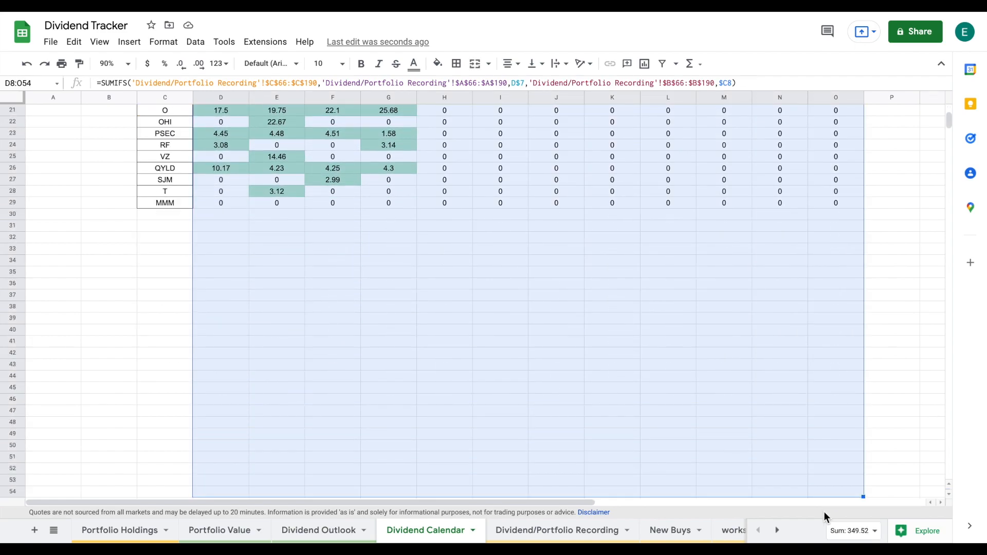
{"action": "scroll", "coordinate": [761, 263], "scroll_direction": "up", "scroll_amount": 5}
{"action": "left_click", "coordinate": [456, 63]}
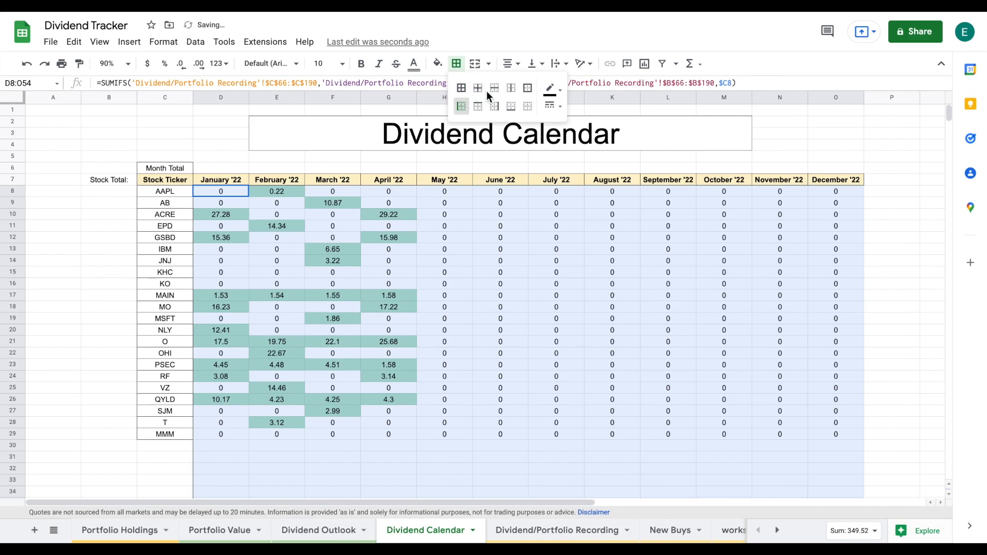
{"action": "left_click", "coordinate": [494, 106]}
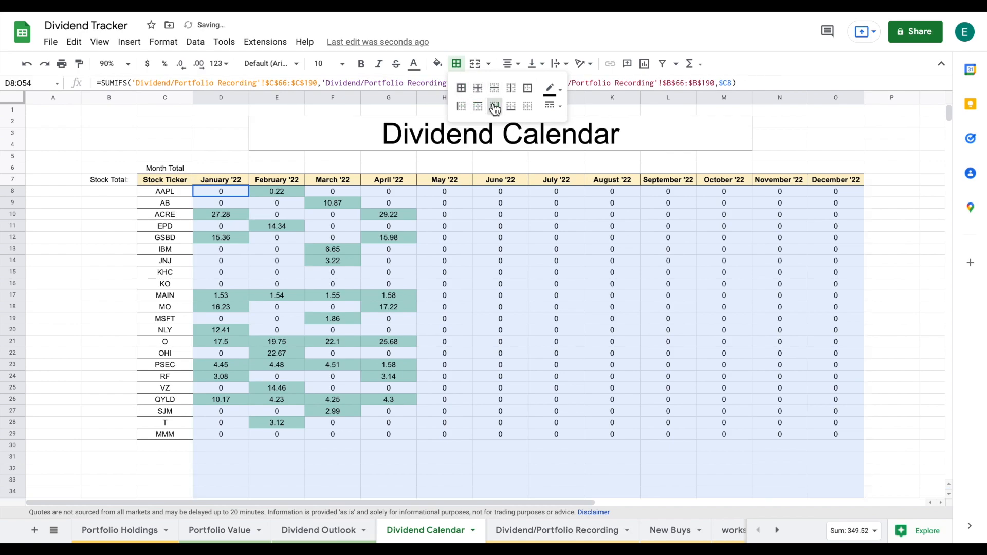
{"action": "left_click", "coordinate": [478, 251]}
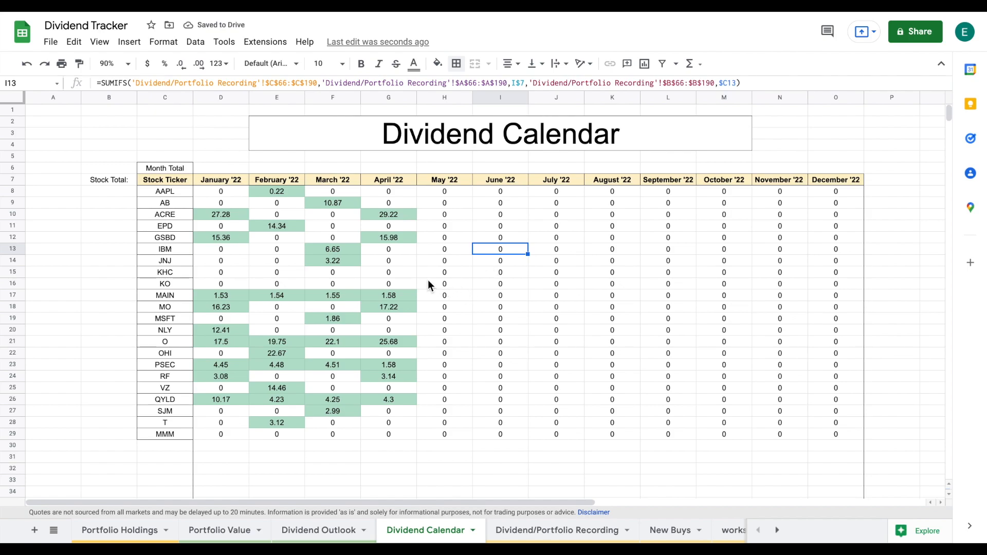
- Enter =sum(D8:D1000) as the January '22 month total in D6 and fill it across to December '22 in O6
{"action": "left_click", "coordinate": [220, 167]}
{"action": "double_click", "coordinate": [234, 166]}
{"action": "type", "text": "=sum("}
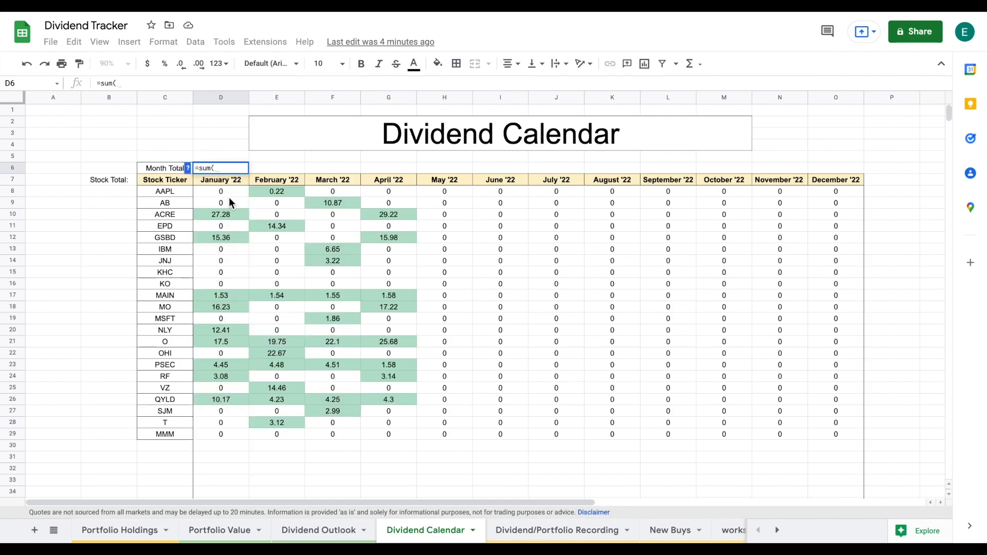
{"action": "left_click", "coordinate": [229, 194]}
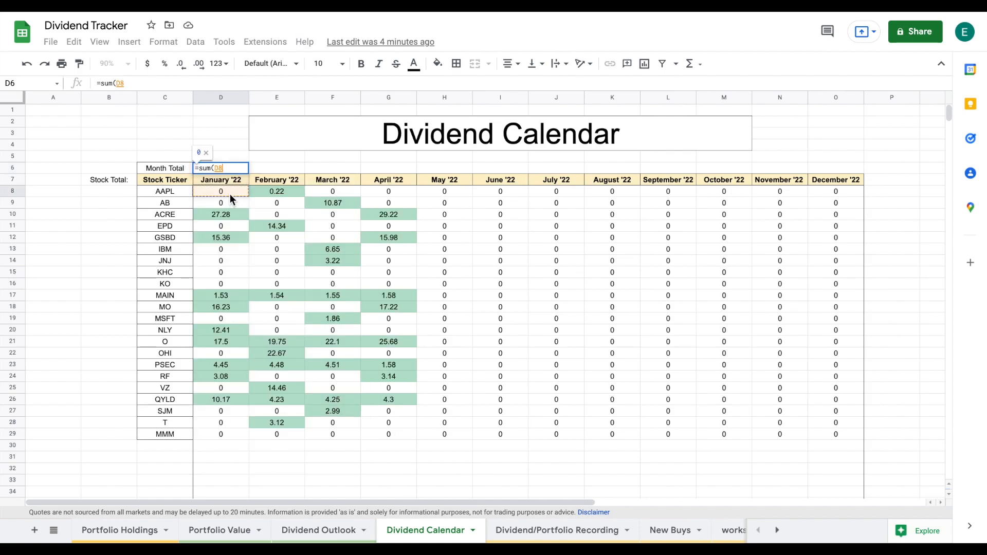
{"action": "key", "text": "ctrl+shift+Down"}
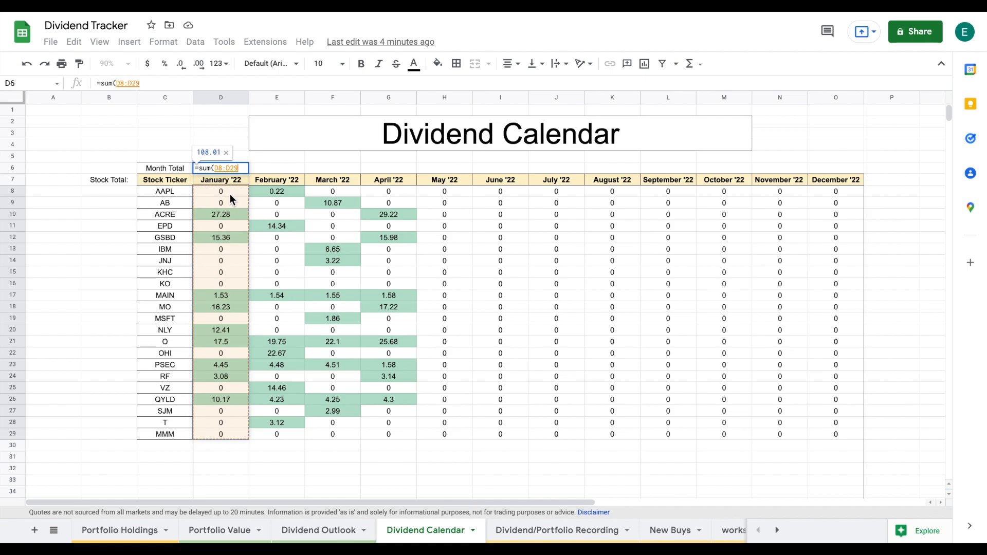
{"action": "key", "text": "ctrl+shift+Down"}
{"action": "type", "text": ")"}
{"action": "key", "text": "Return"}
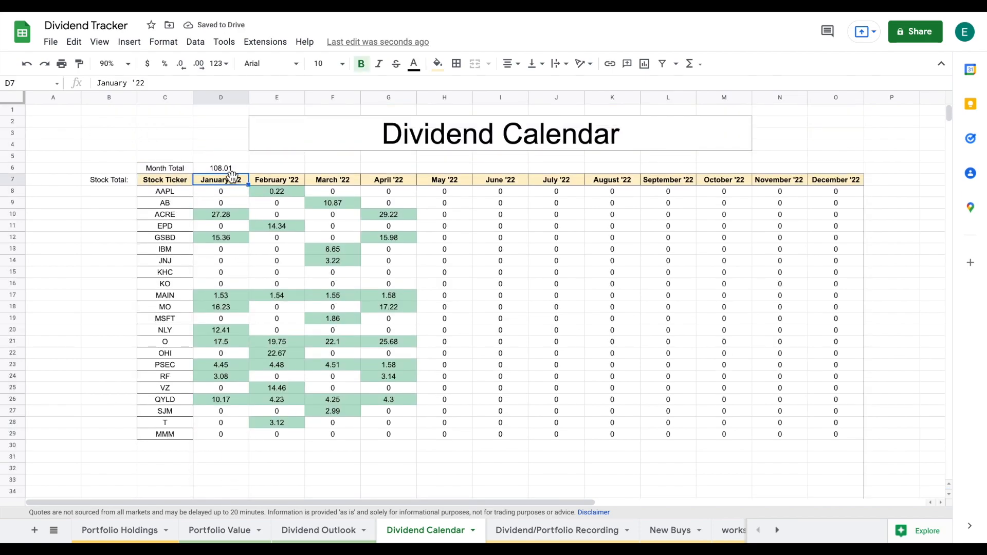
{"action": "left_click", "coordinate": [236, 167]}
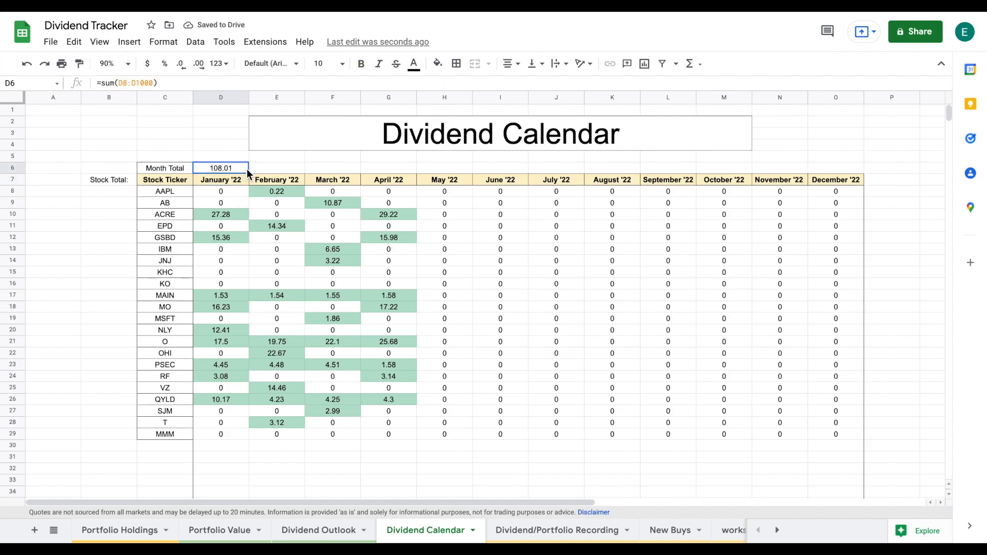
{"action": "left_click_drag", "start_coordinate": [247, 172], "coordinate": [823, 173]}
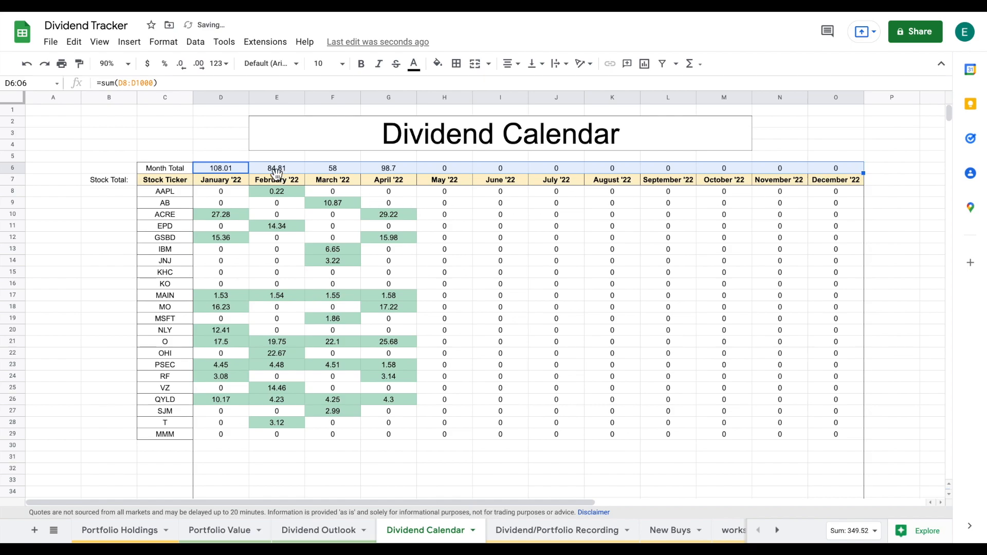
- Enter =sum(D8:O8) in B8 as the stock total for AAPL
{"action": "left_click", "coordinate": [116, 193]}
{"action": "type", "text": "=sum("}
{"action": "left_click_drag", "start_coordinate": [220, 192], "coordinate": [822, 184]}
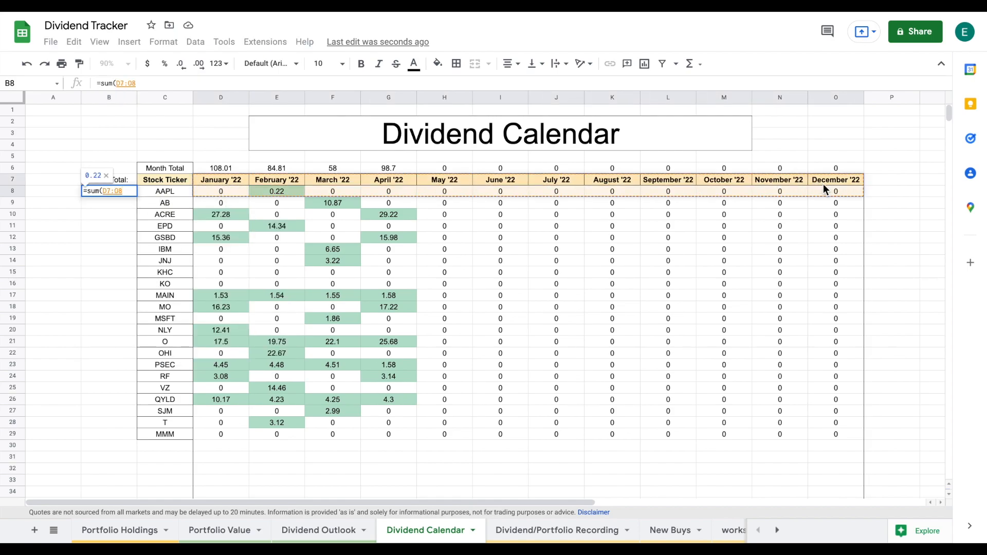
{"action": "left_click_drag", "start_coordinate": [233, 188], "coordinate": [829, 190]}
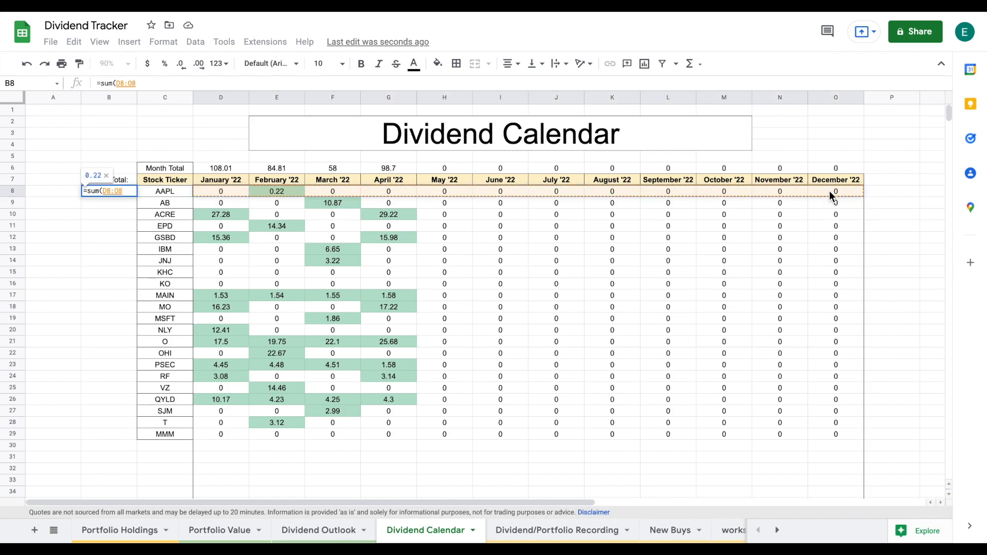
{"action": "type", "text": ")"}
{"action": "key", "text": "Return"}
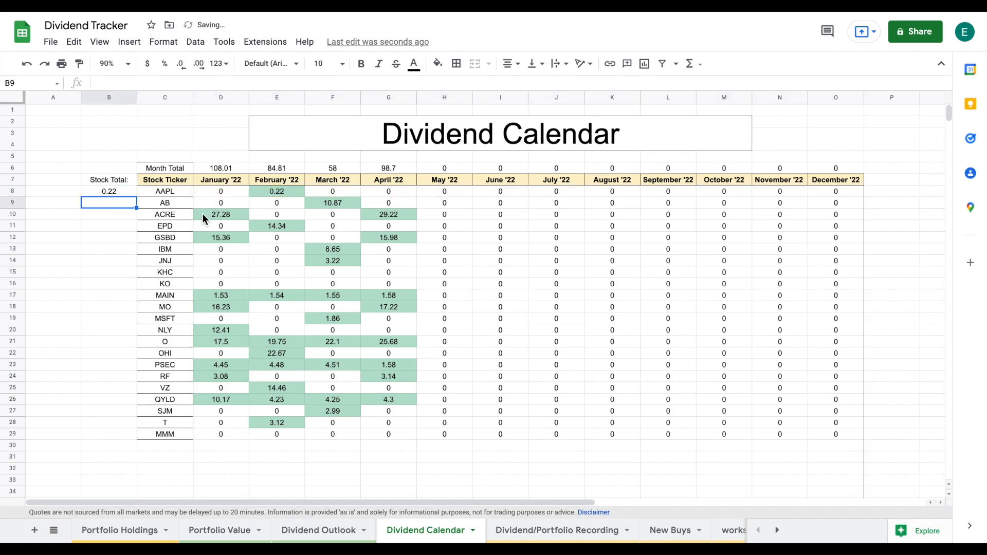
- Fill the B8 stock total formula down column B to B82
{"action": "left_click", "coordinate": [123, 193]}
{"action": "left_click_drag", "start_coordinate": [135, 196], "coordinate": [110, 394]}
{"action": "scroll", "coordinate": [165, 254], "scroll_direction": "up", "scroll_amount": 15}
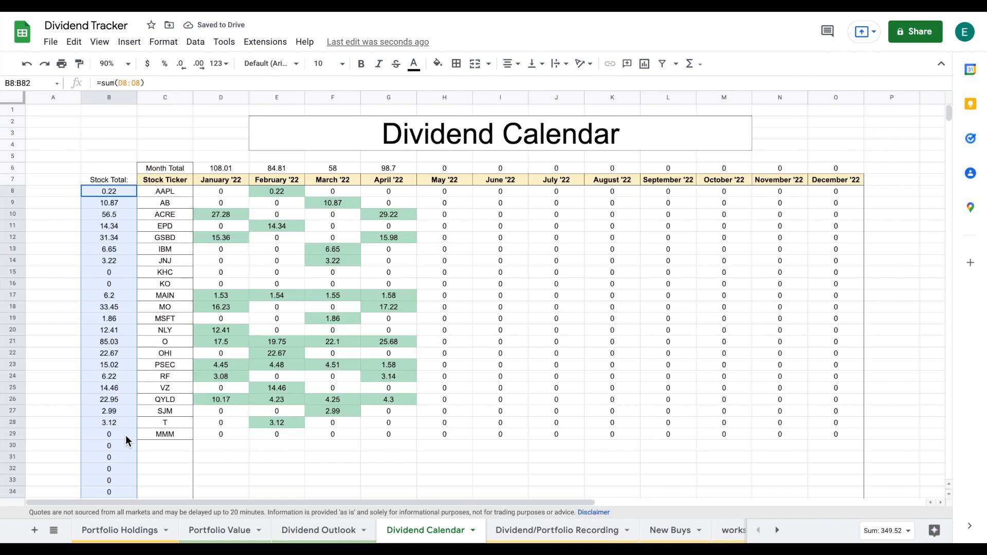
{"action": "left_click", "coordinate": [146, 352]}
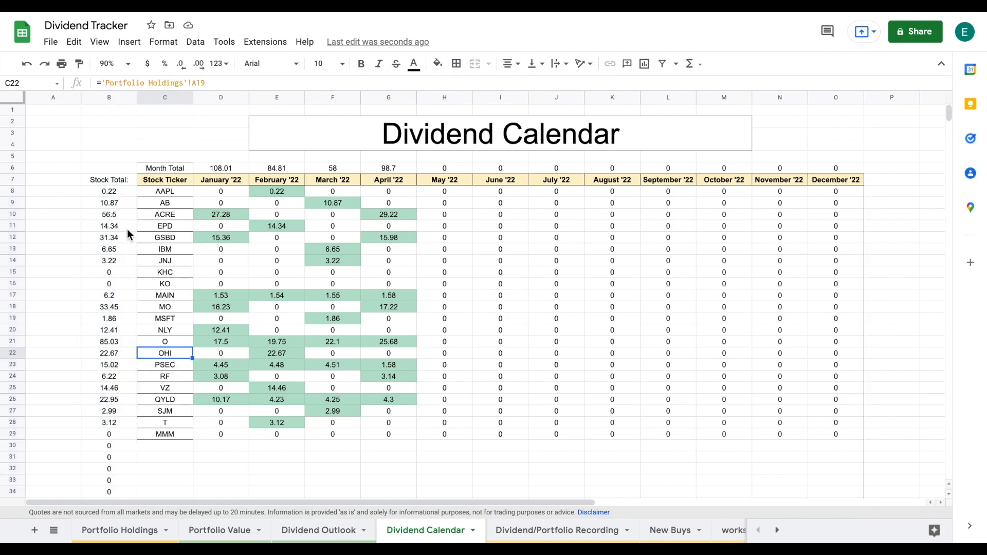
- Clear the surplus stock total formulas below the MMM row in B30:B82
{"action": "left_click", "coordinate": [118, 444]}
{"action": "key", "text": "ctrl+shift+Down"}
{"action": "key", "text": "Delete"}
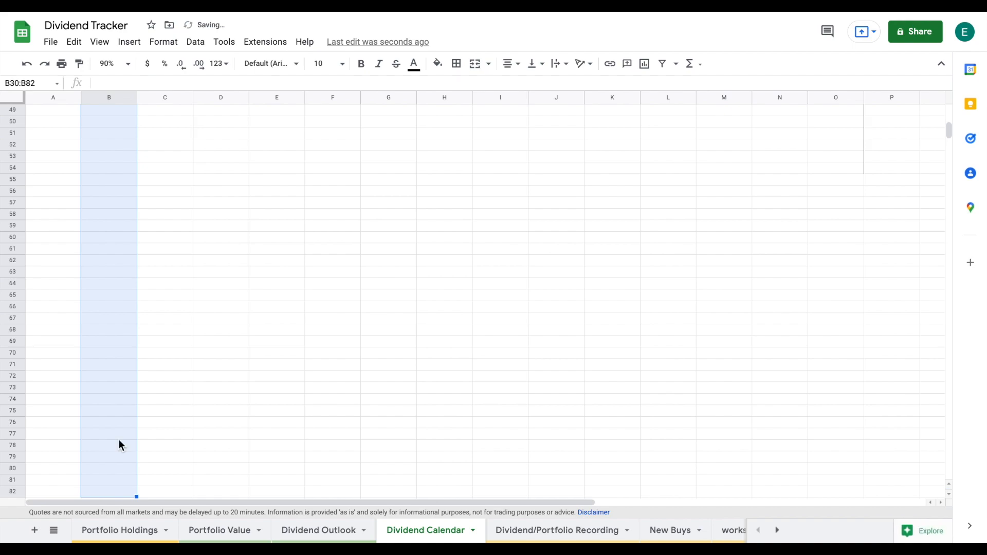
{"action": "scroll", "coordinate": [211, 288], "scroll_direction": "up", "scroll_amount": 10}
{"action": "left_click", "coordinate": [159, 445]}
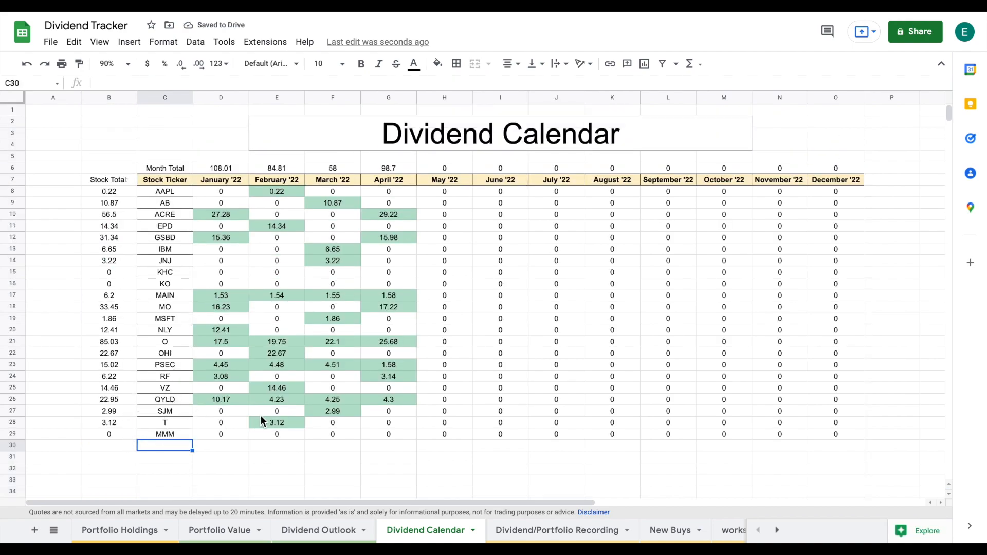
- Add a colon to the label in C6 so it reads "Month Total:"
{"action": "left_click", "coordinate": [183, 167]}
{"action": "left_click", "coordinate": [165, 82]}
{"action": "type", "text": ":"}
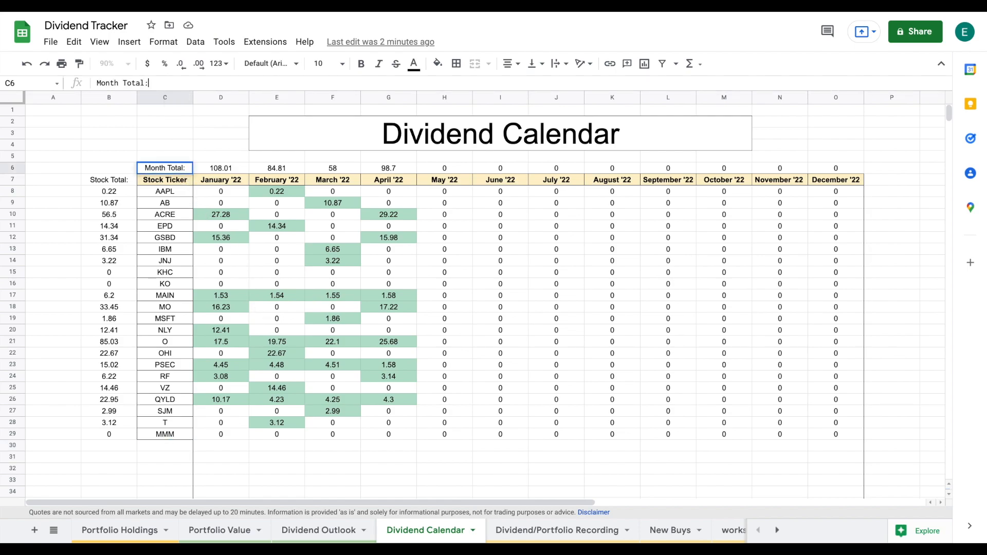
{"action": "key", "text": "Return"}
- Fill the Month Total: label cell C6 with light orange 1
{"action": "key", "text": "Up"}
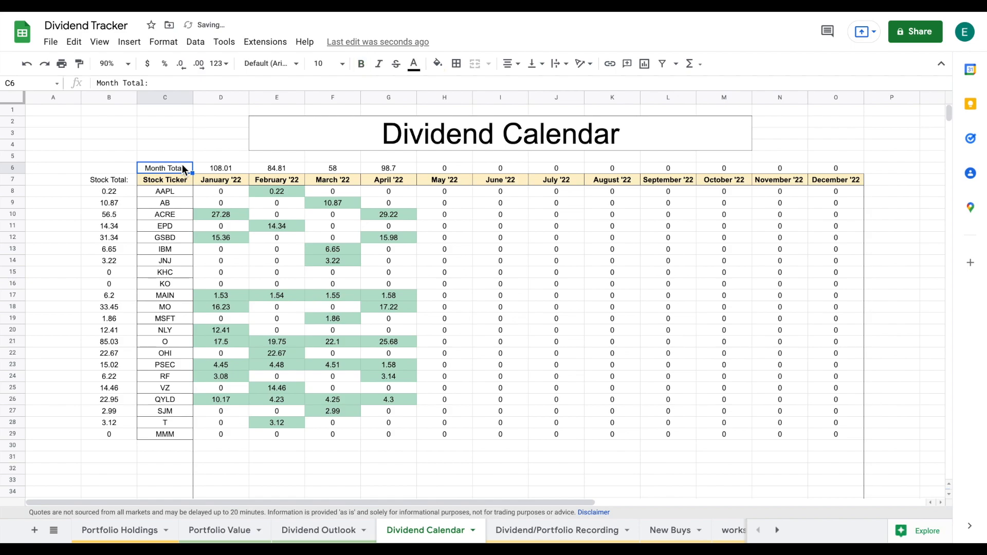
{"action": "left_click", "coordinate": [438, 64]}
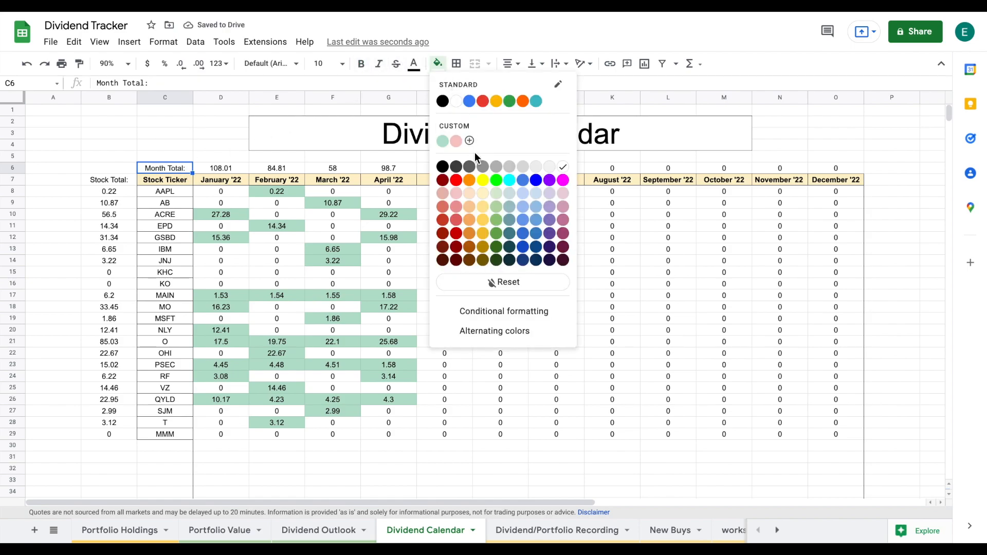
{"action": "left_click", "coordinate": [472, 206]}
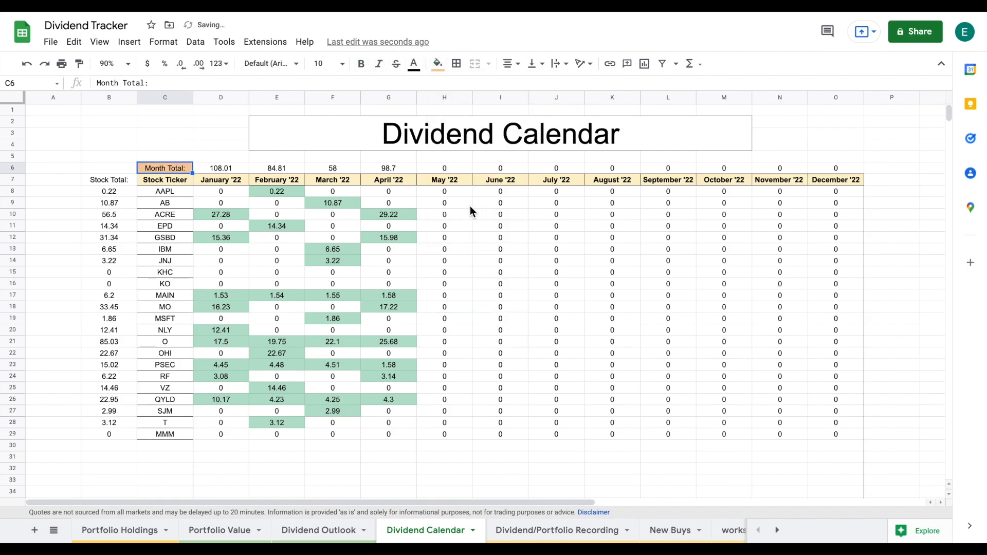
{"action": "left_click", "coordinate": [437, 63]}
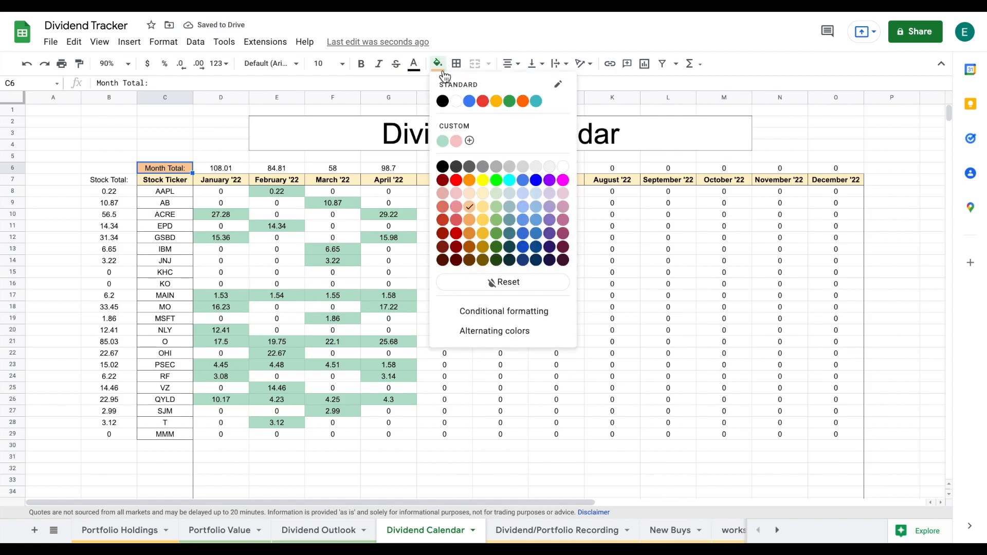
{"action": "left_click", "coordinate": [471, 222]}
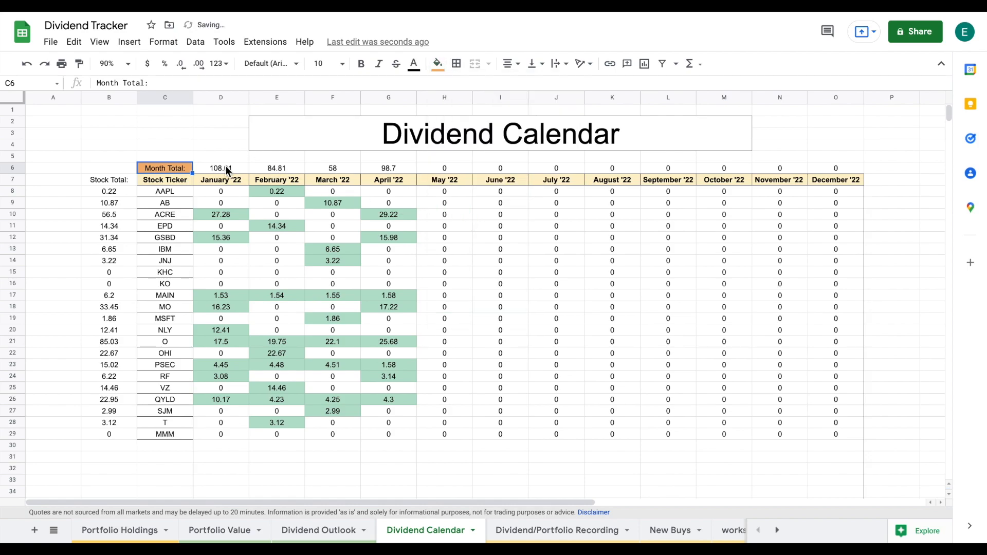
- Fill the monthly totals D6:O6 with a lighter orange than the Month Total: label
{"action": "left_click_drag", "start_coordinate": [226, 170], "coordinate": [822, 168]}
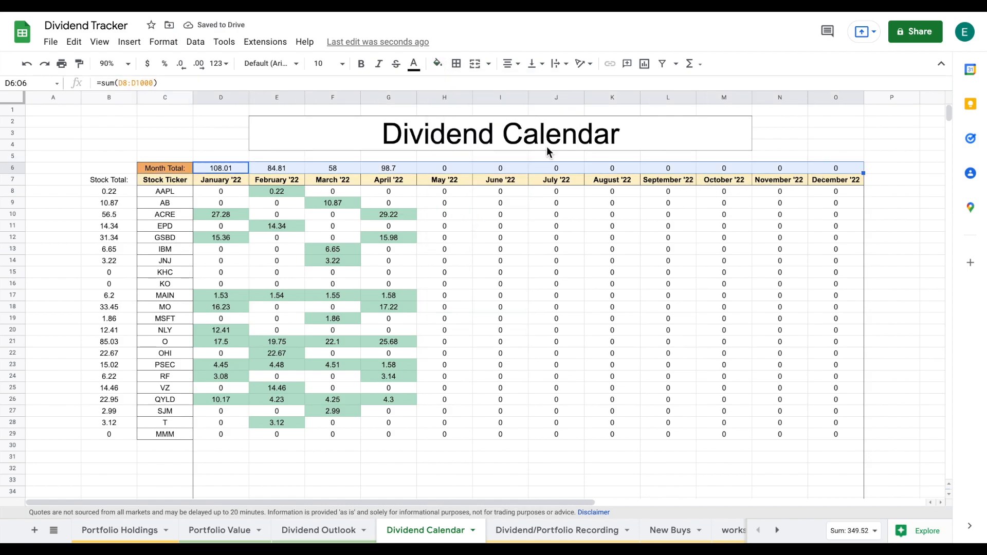
{"action": "left_click", "coordinate": [438, 63]}
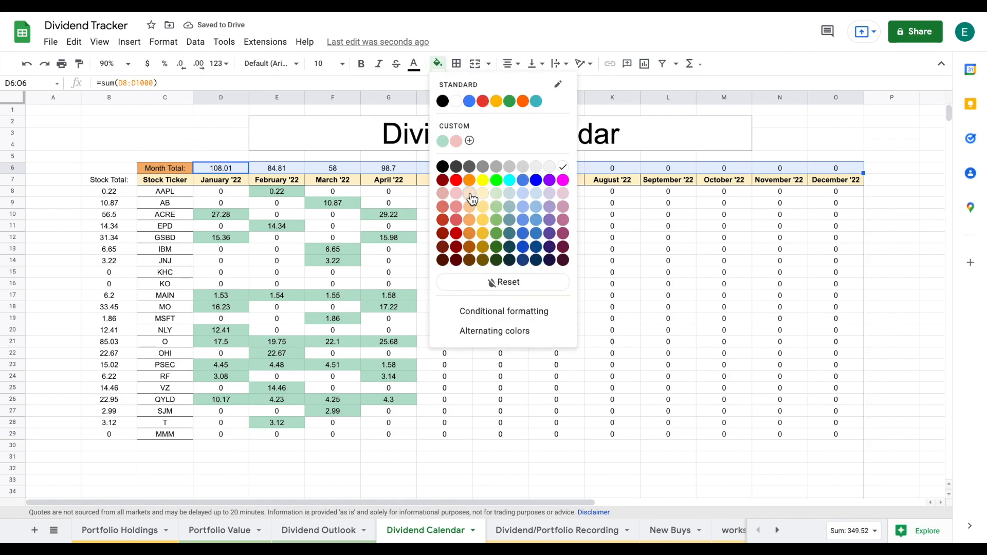
{"action": "left_click", "coordinate": [471, 194]}
{"action": "left_click", "coordinate": [438, 63]}
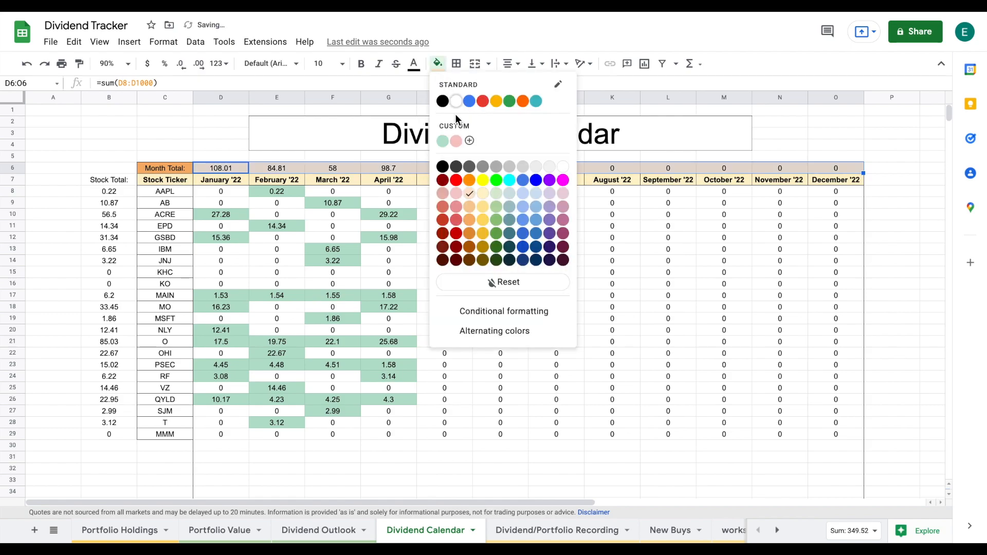
{"action": "left_click", "coordinate": [469, 195]}
{"action": "left_click", "coordinate": [218, 145]}
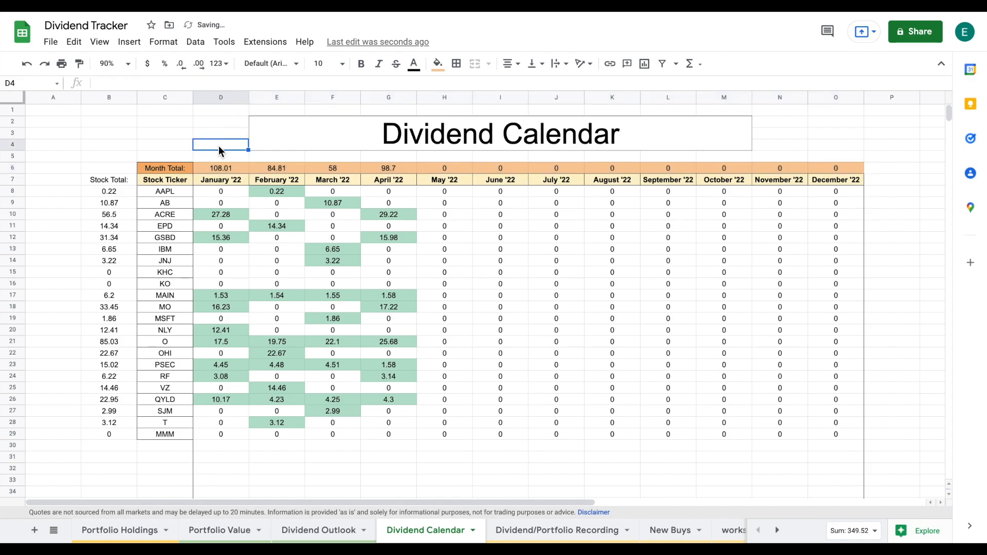
- Fill the Stock Total: header in B7 with light orange 2 and the stock totals B8:B29 with light orange 3
{"action": "left_click", "coordinate": [124, 179]}
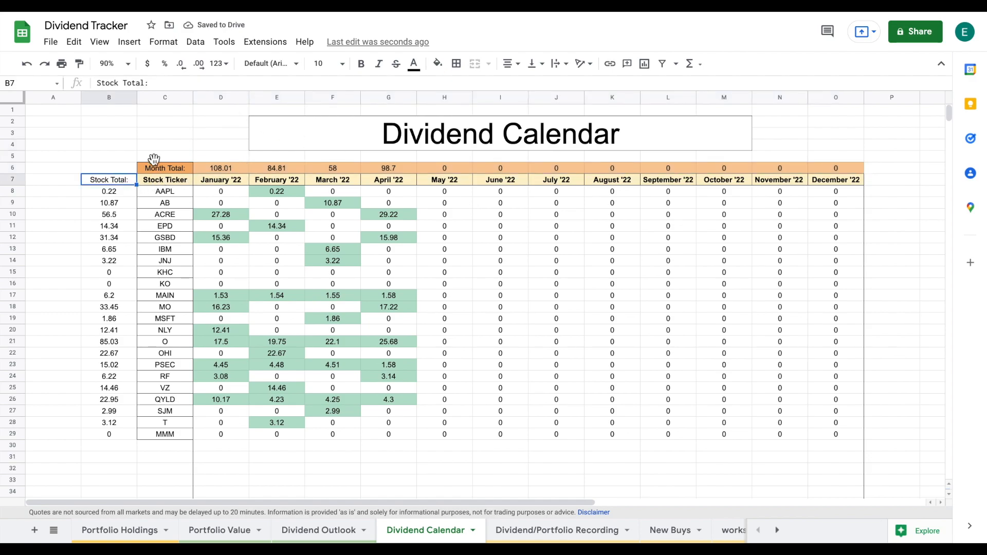
{"action": "left_click", "coordinate": [437, 65]}
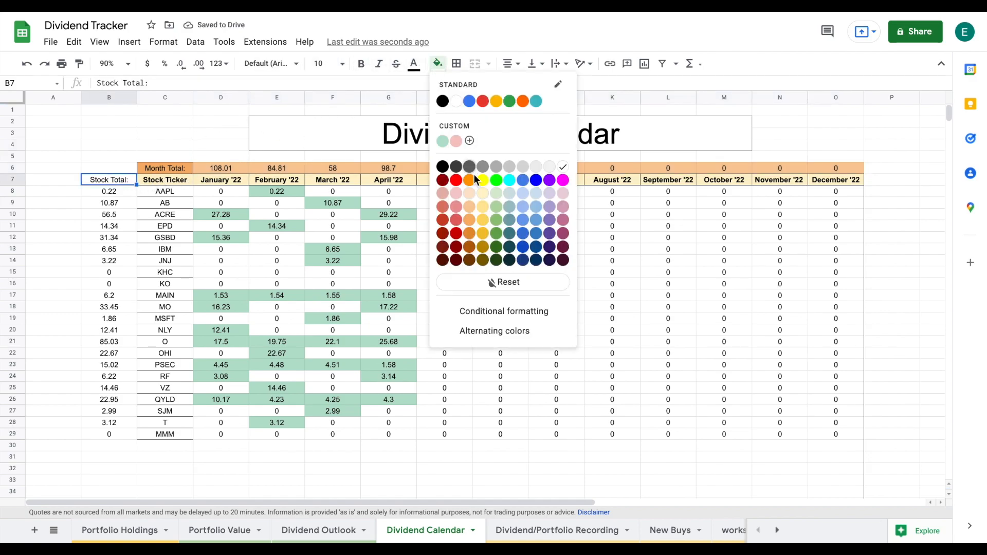
{"action": "left_click", "coordinate": [472, 209]}
{"action": "left_click_drag", "start_coordinate": [109, 195], "coordinate": [115, 436]}
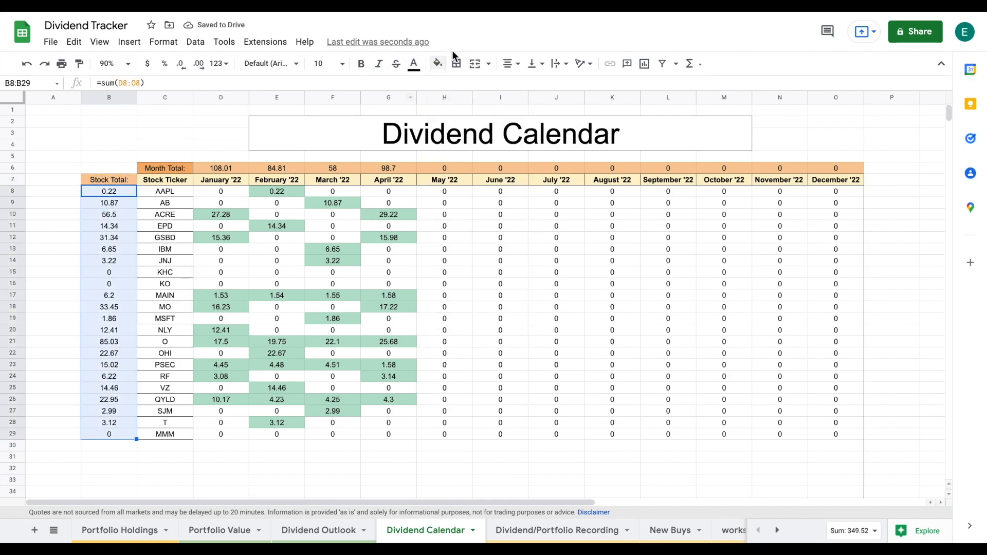
{"action": "left_click", "coordinate": [437, 63]}
{"action": "left_click", "coordinate": [469, 190]}
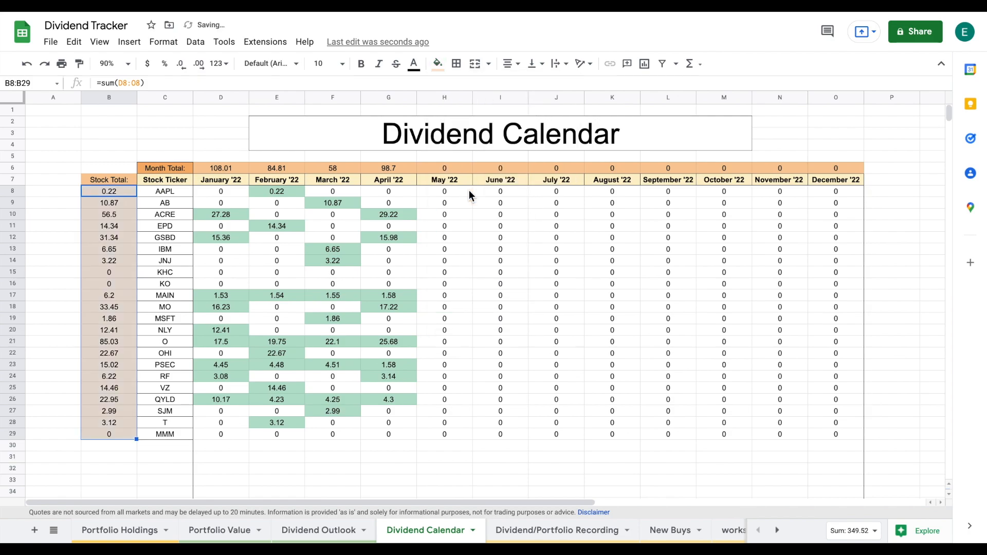
- Darken the fill of the Stock Total: header in B7 to light orange 1
{"action": "left_click", "coordinate": [112, 180]}
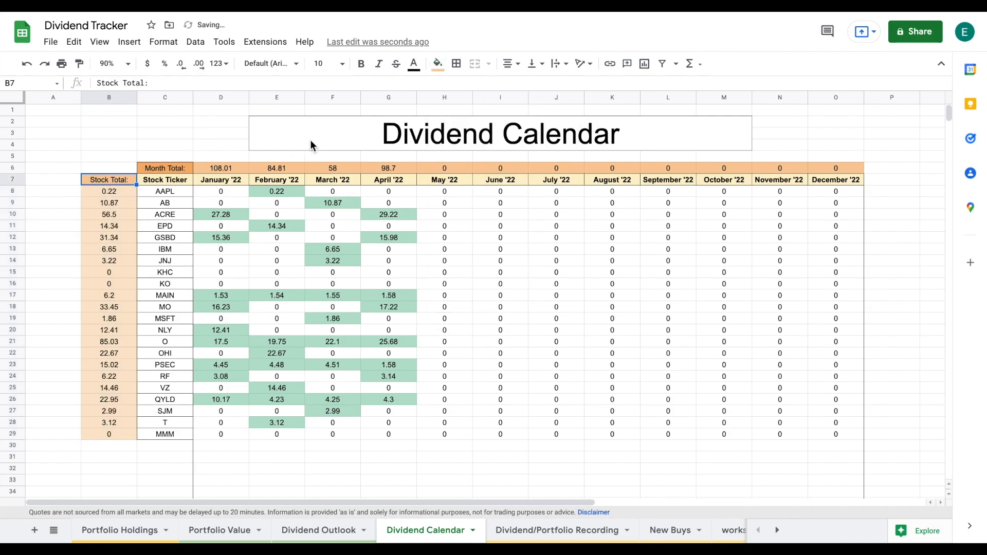
{"action": "left_click", "coordinate": [437, 63]}
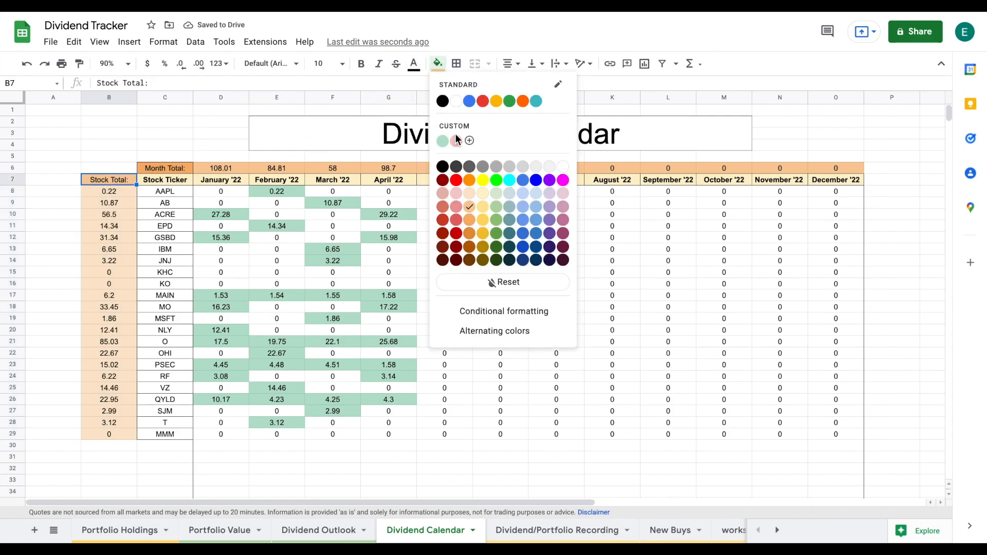
{"action": "left_click", "coordinate": [470, 220]}
- Add outer borders around the stock totals B8:B29 and the monthly totals D6:O6
{"action": "left_click_drag", "start_coordinate": [120, 190], "coordinate": [122, 435]}
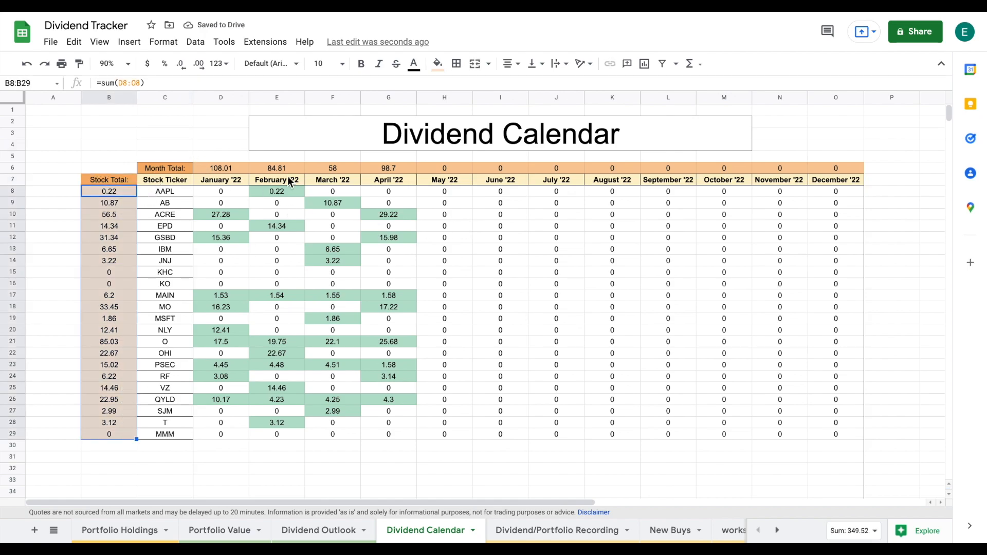
{"action": "left_click_drag", "start_coordinate": [232, 168], "coordinate": [817, 165]}
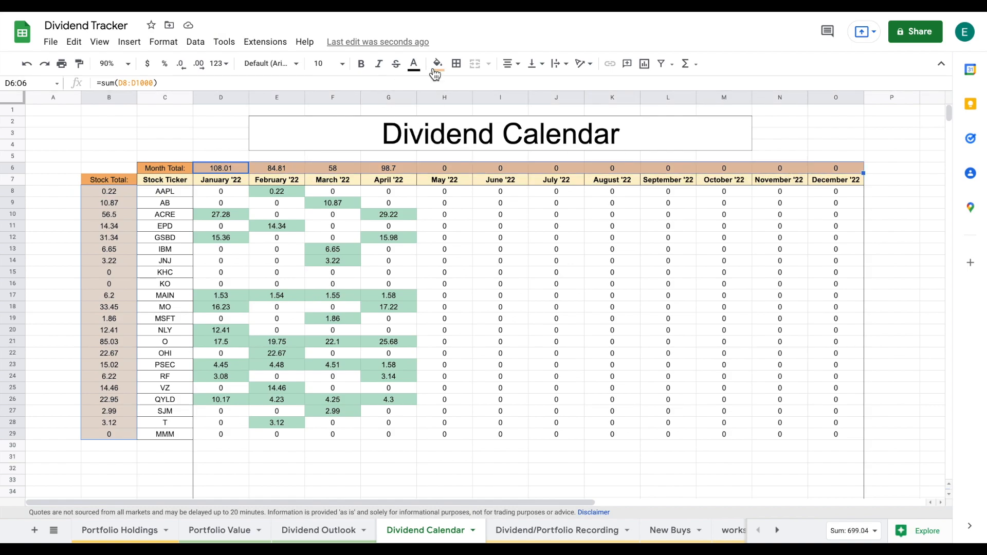
{"action": "left_click", "coordinate": [456, 63]}
{"action": "left_click", "coordinate": [528, 106]}
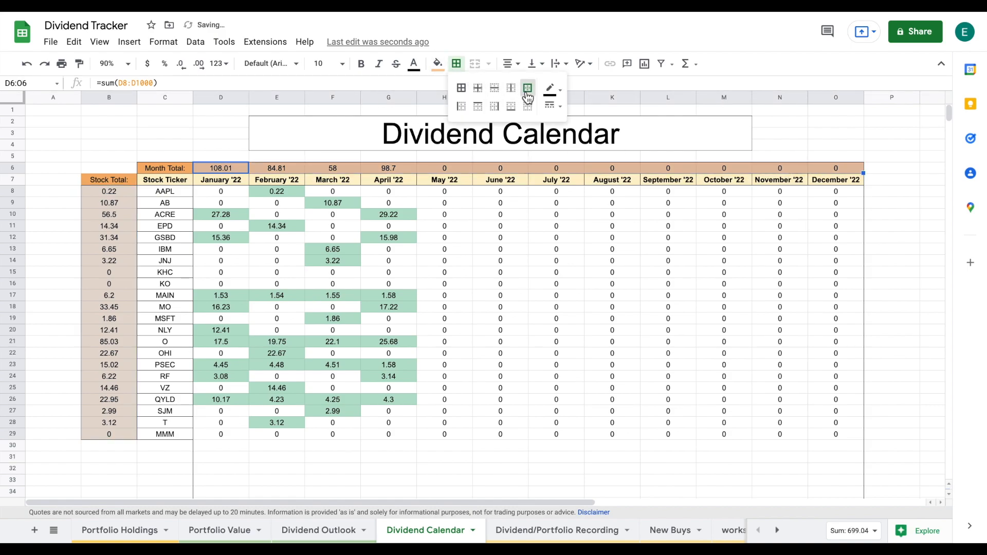
{"action": "left_click", "coordinate": [208, 147]}
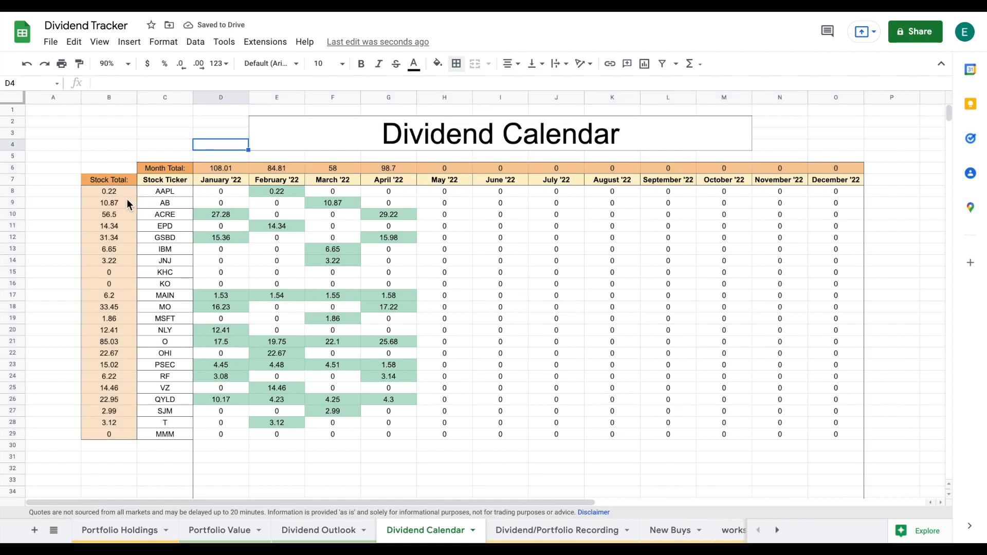
- Fill the merged Dividend Calendar title cell E2:M4 with the standard yellow-orange color
{"action": "left_click", "coordinate": [328, 143]}
{"action": "left_click", "coordinate": [438, 64]}
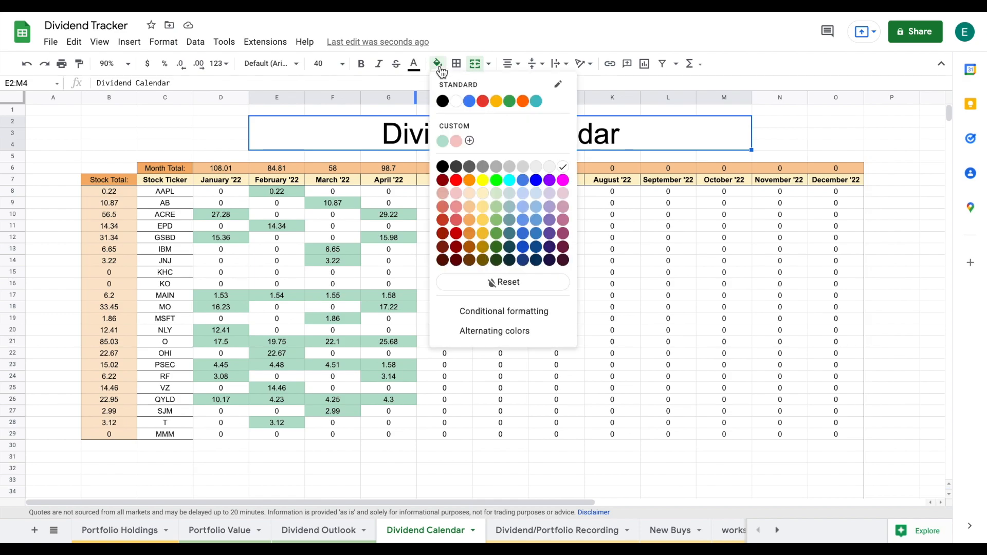
{"action": "left_click", "coordinate": [497, 101]}
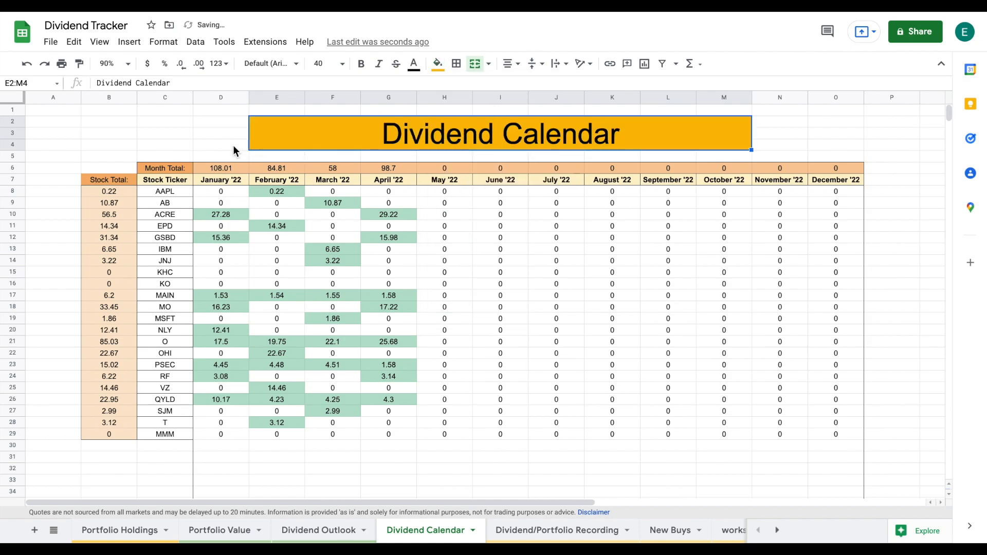
- Bold the Dividend Calendar title, the Month Total row C6:O6, the stock totals B7:B29 and the tickers C8:C29
{"action": "left_click", "coordinate": [226, 142]}
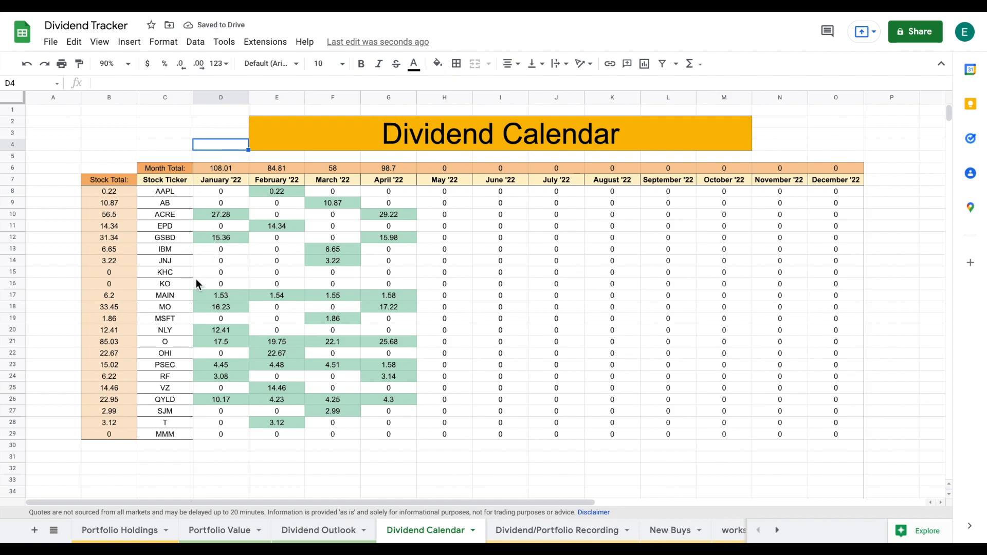
{"action": "left_click", "coordinate": [126, 168]}
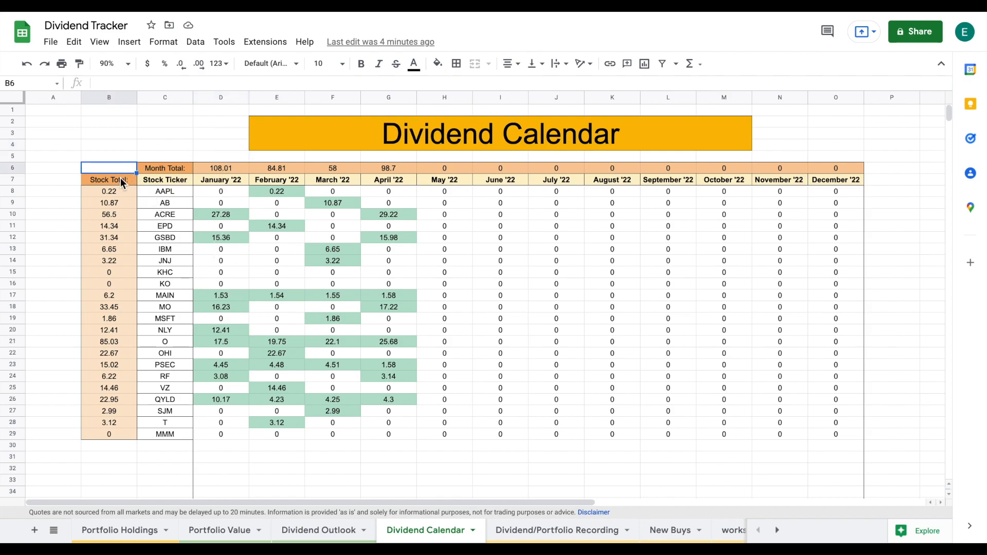
{"action": "left_click", "coordinate": [121, 180]}
{"action": "left_click_drag", "start_coordinate": [120, 180], "coordinate": [115, 438]}
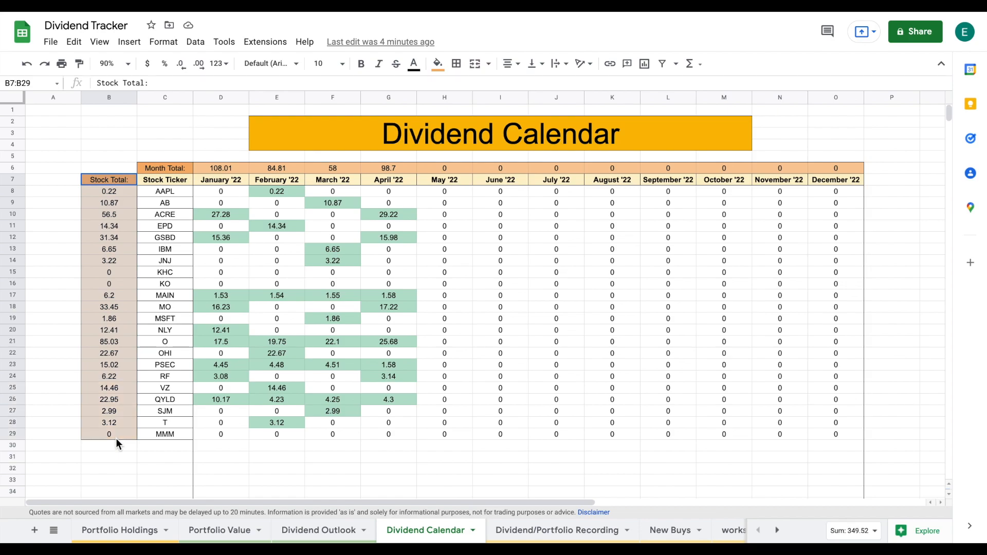
{"action": "left_click_drag", "start_coordinate": [177, 168], "coordinate": [851, 172]}
{"action": "left_click", "coordinate": [467, 136]}
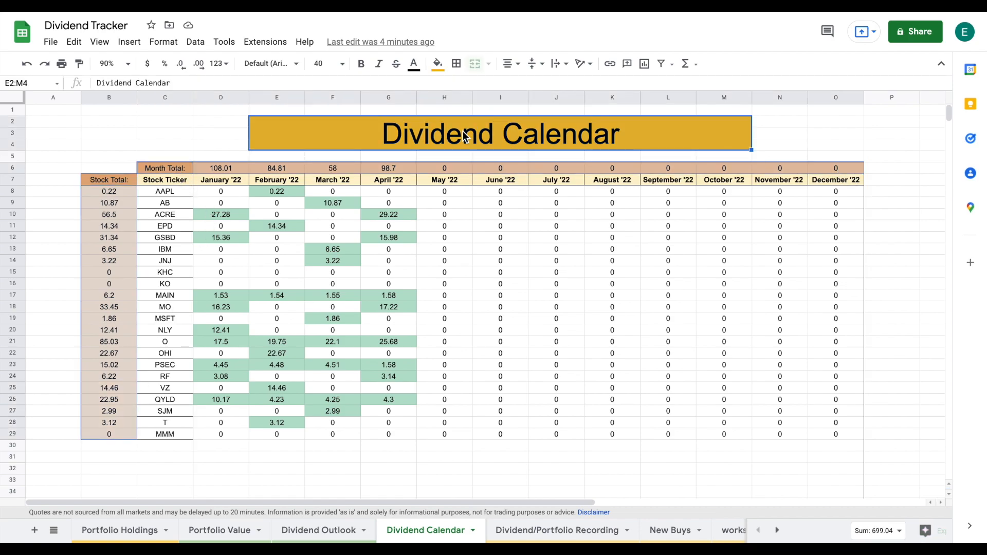
{"action": "left_click_drag", "start_coordinate": [166, 192], "coordinate": [166, 435]}
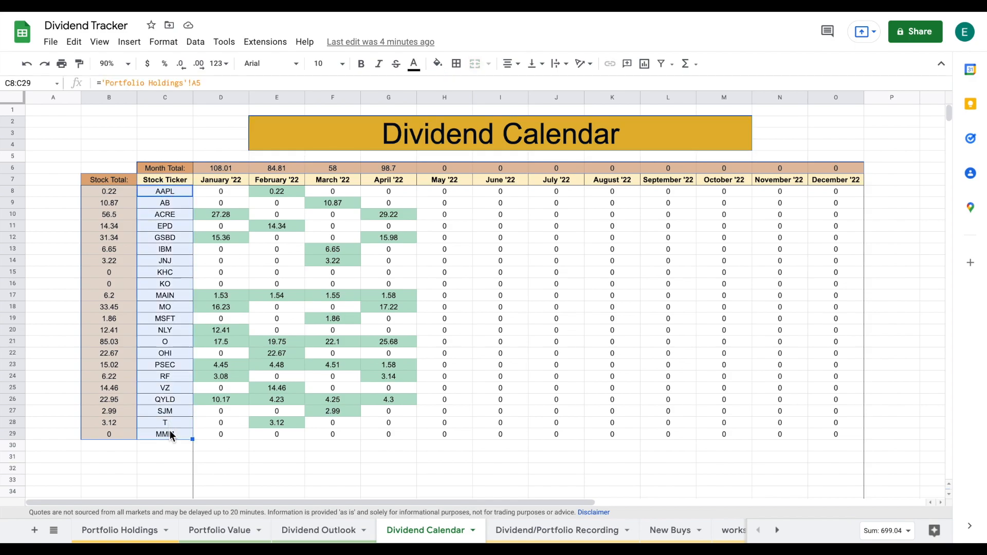
{"action": "left_click", "coordinate": [361, 63]}
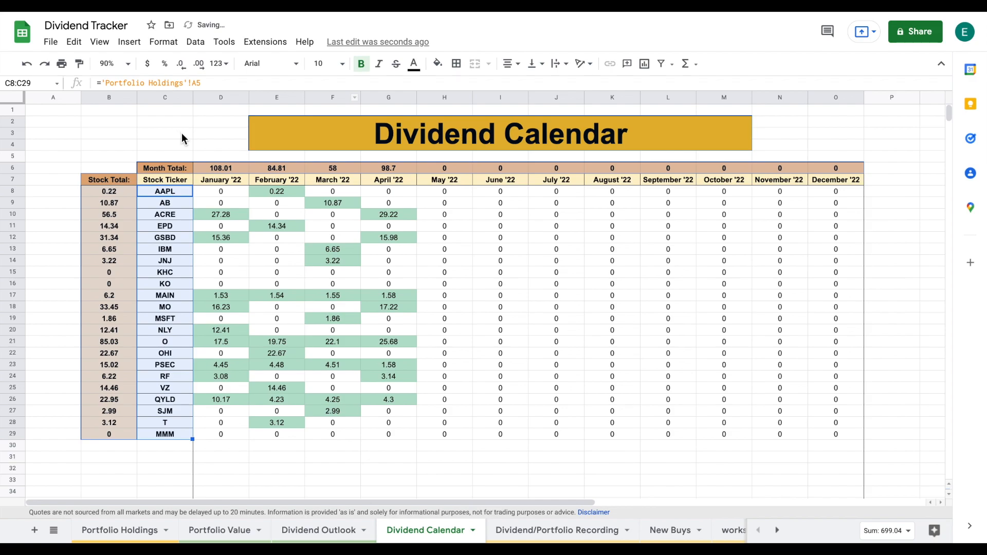
- Format the monthly totals D6:O6 and the stock totals B8:B29 as currency in dollars
{"action": "left_click", "coordinate": [230, 170]}
{"action": "left_click_drag", "start_coordinate": [230, 170], "coordinate": [818, 163]}
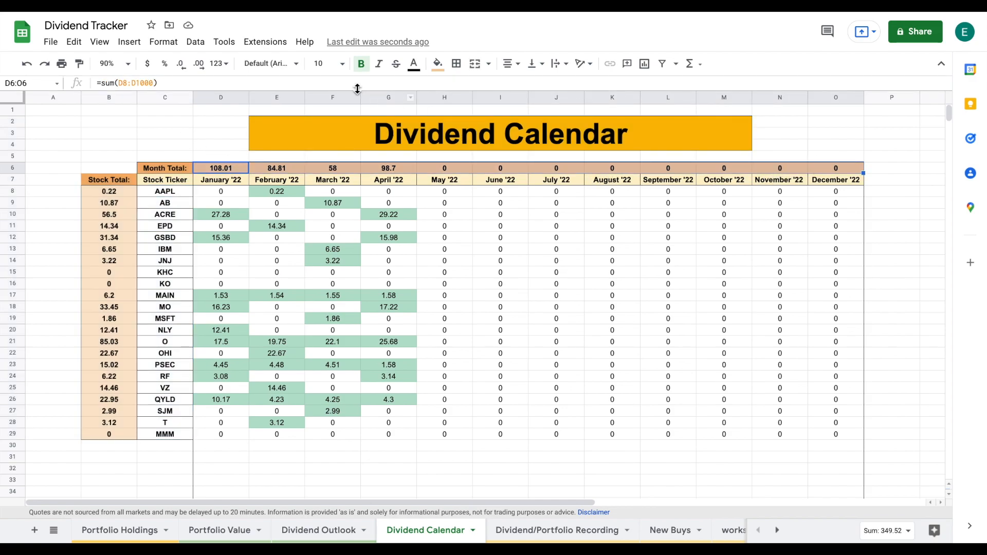
{"action": "left_click", "coordinate": [148, 65]}
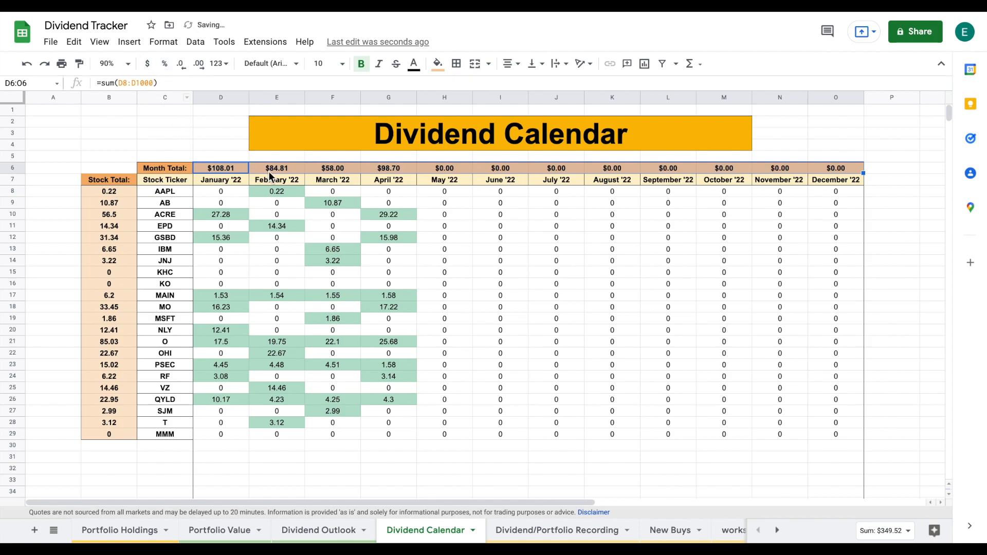
{"action": "left_click_drag", "start_coordinate": [109, 194], "coordinate": [115, 440]}
{"action": "left_click", "coordinate": [148, 63]}
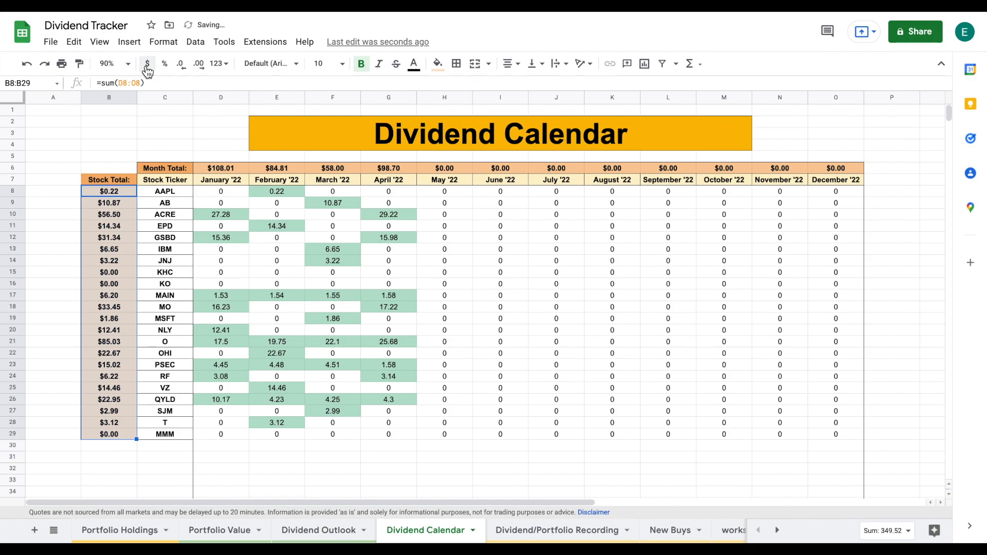
{"action": "left_click", "coordinate": [109, 132]}
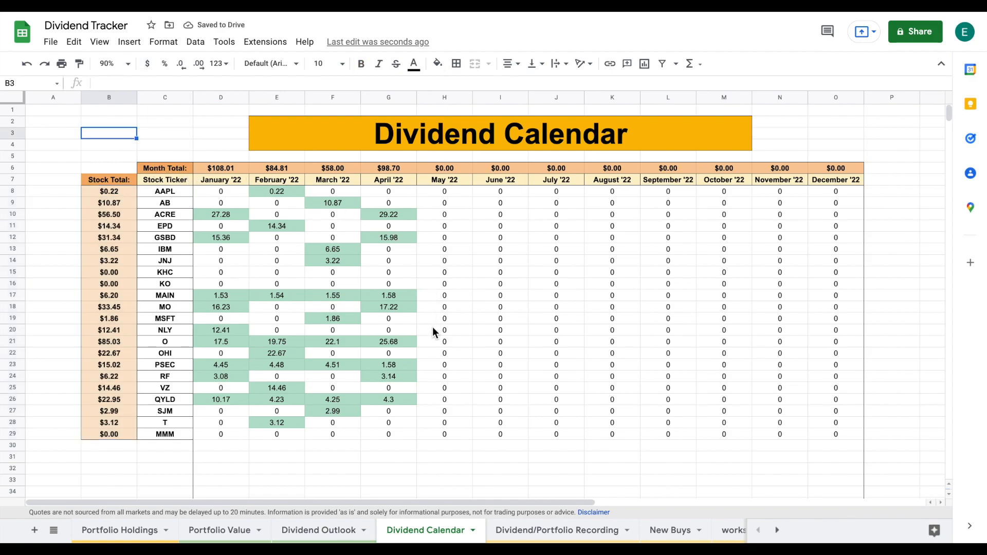
- Record a dividend in row 105 of the Dividend/Portfolio Recording sheet: May '22, ACRE, 20, dated 5/1/22
{"action": "left_click", "coordinate": [540, 533]}
{"action": "scroll", "coordinate": [272, 412], "scroll_direction": "down", "scroll_amount": 6}
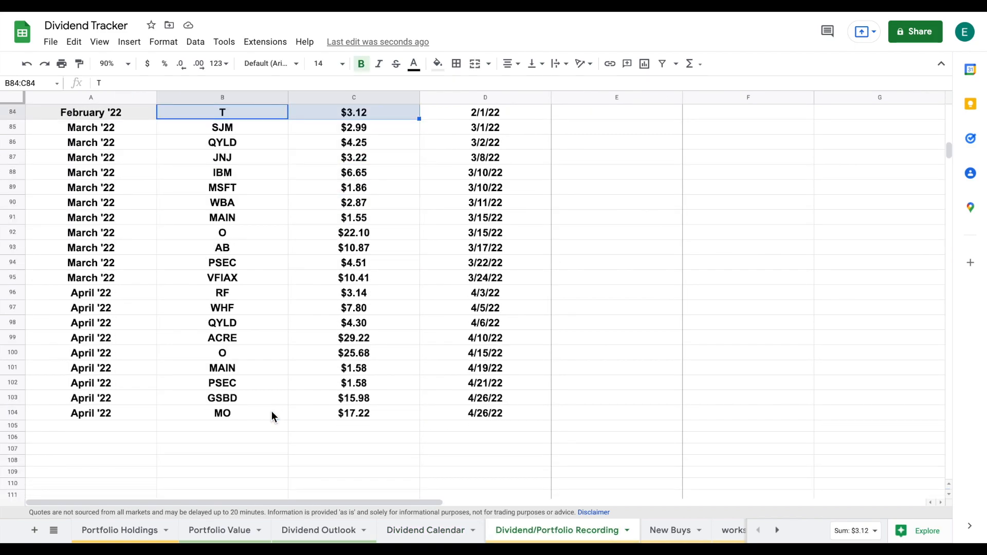
{"action": "left_click", "coordinate": [120, 434]}
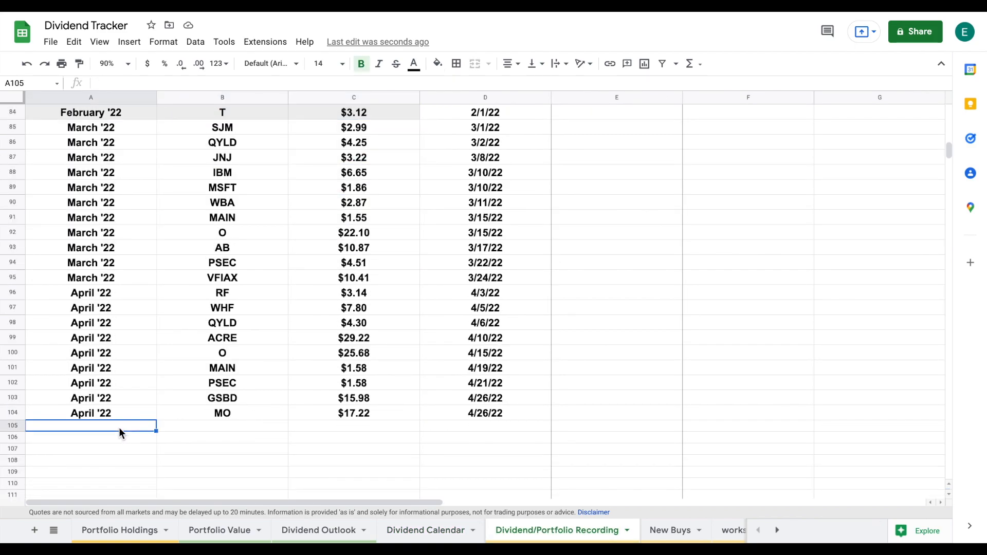
{"action": "type", "text": "May "}
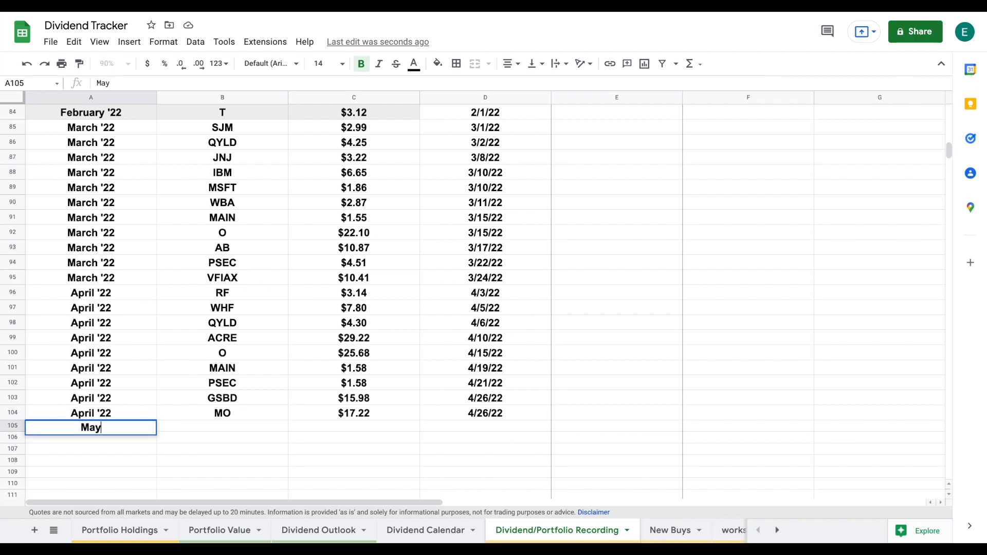
{"action": "type", "text": "'22"}
{"action": "key", "text": "Tab"}
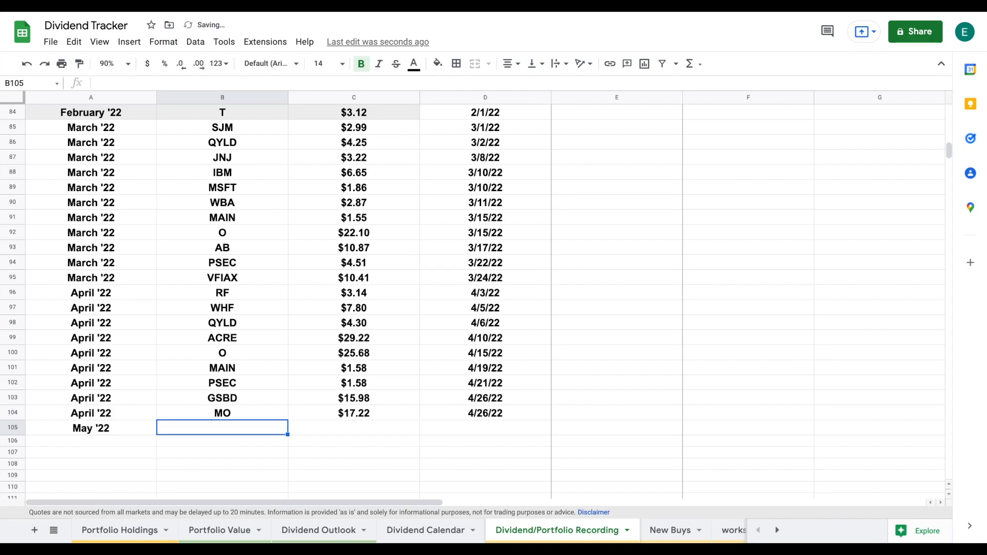
{"action": "type", "text": "ACRE"}
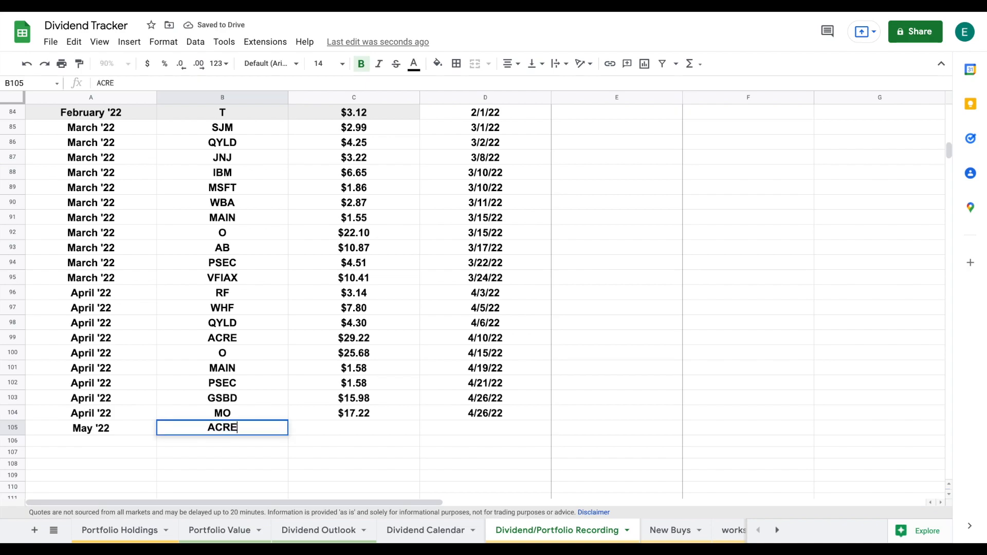
{"action": "key", "text": "Tab"}
{"action": "type", "text": "20"}
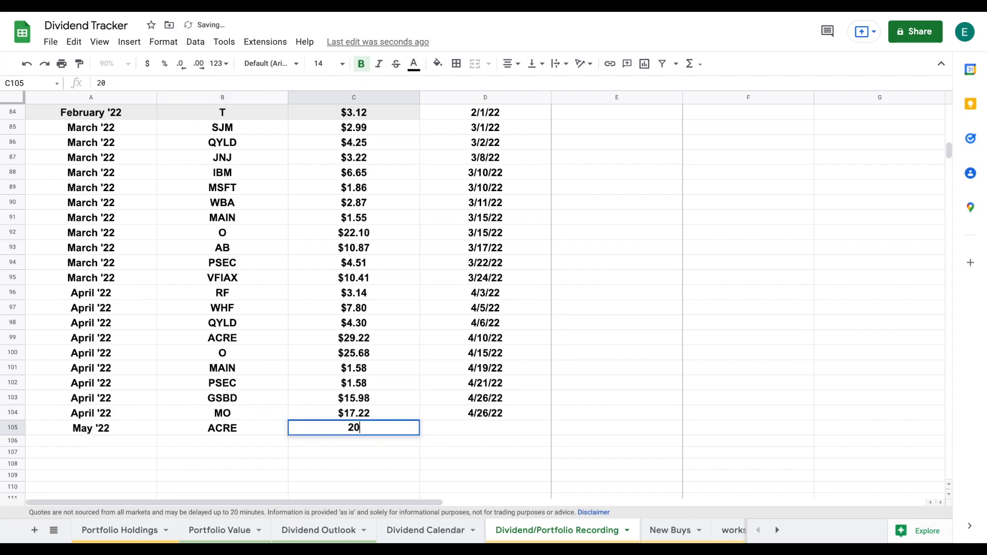
{"action": "key", "text": "Tab"}
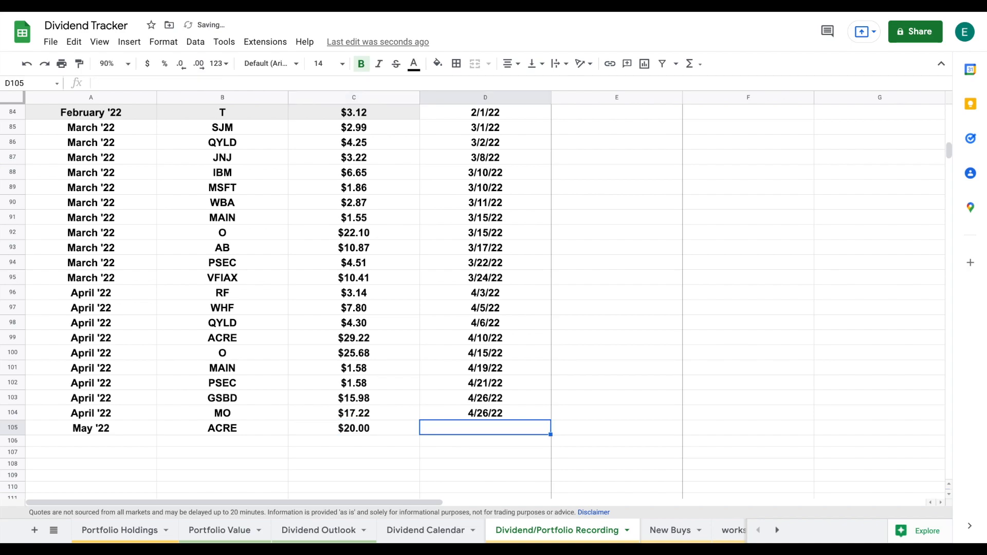
{"action": "type", "text": "5/1/22"}
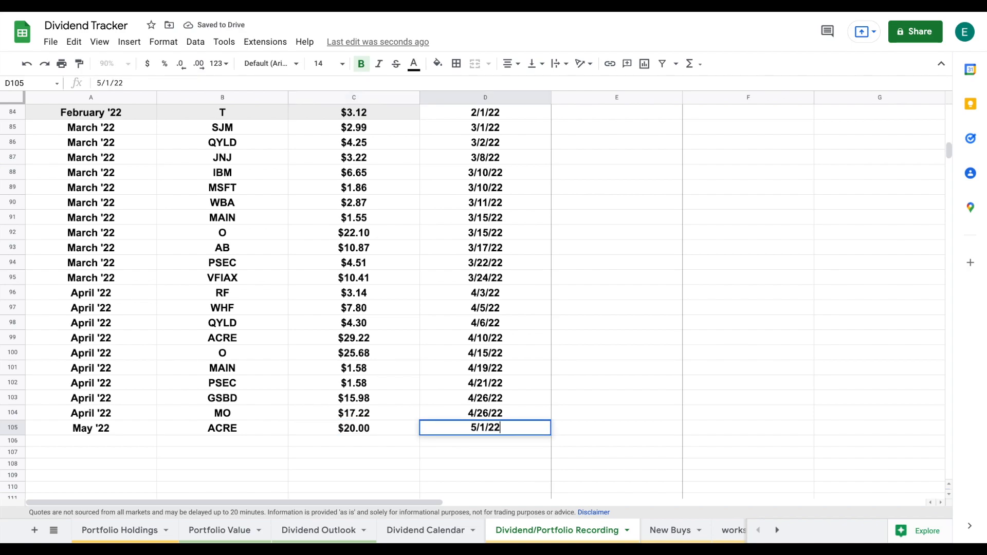
{"action": "key", "text": "Return"}
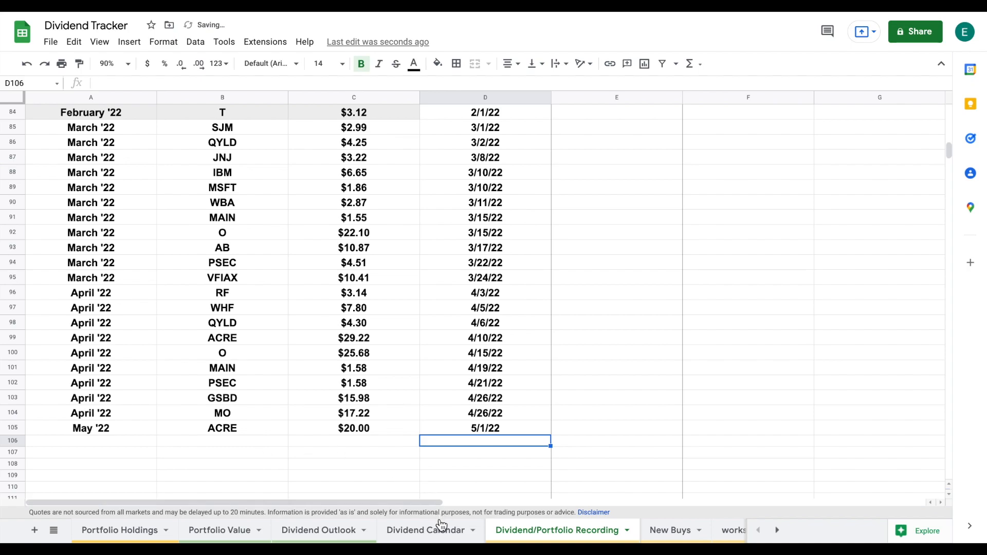
- Return to the Dividend Calendar sheet and check the ACRE entry under May '22 and its formula
{"action": "left_click", "coordinate": [445, 536]}
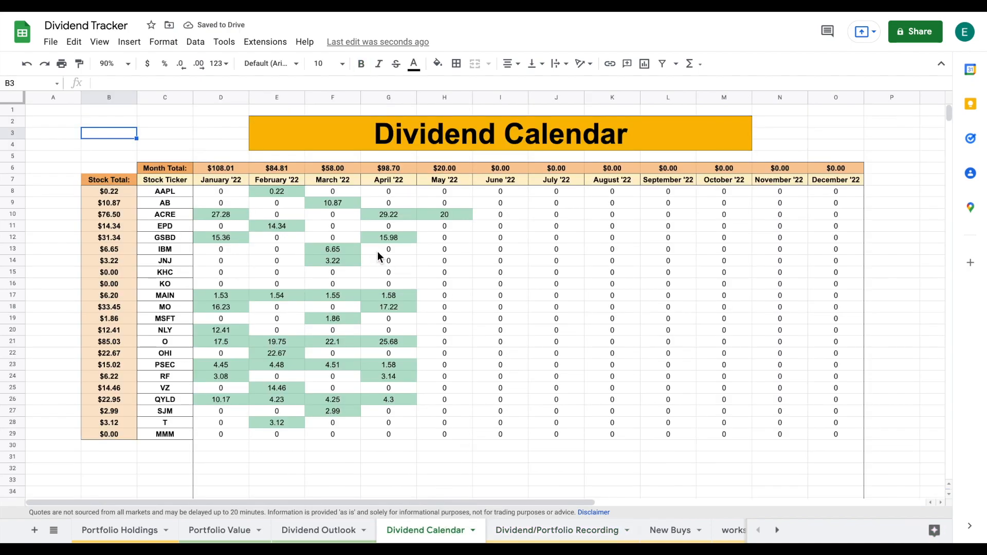
{"action": "left_click", "coordinate": [456, 217]}
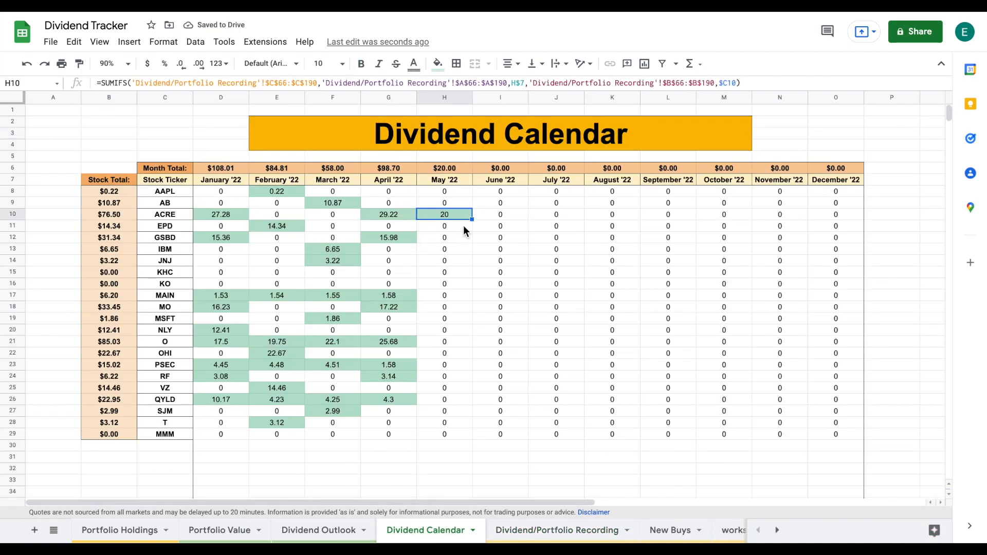
{"action": "left_click", "coordinate": [162, 216]}
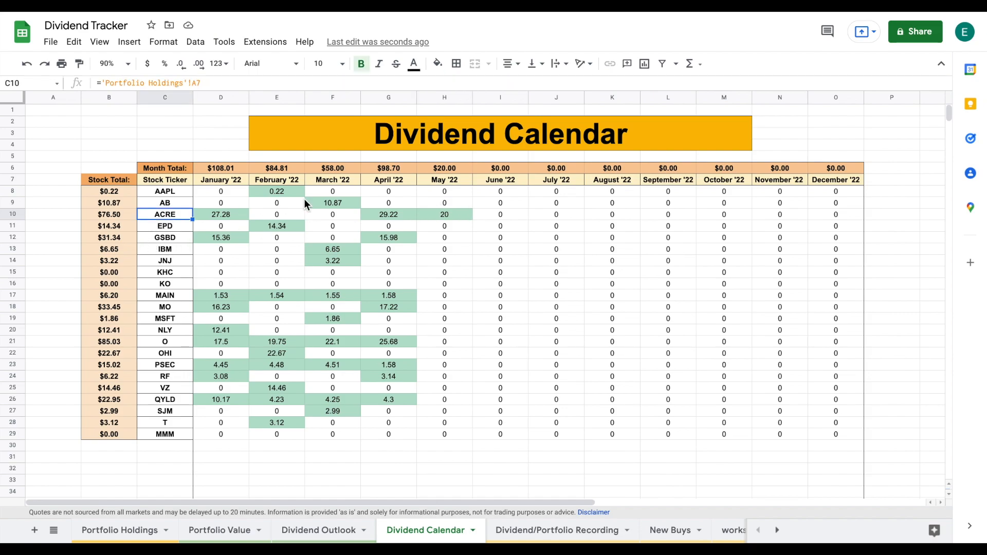
{"action": "left_click", "coordinate": [438, 216]}
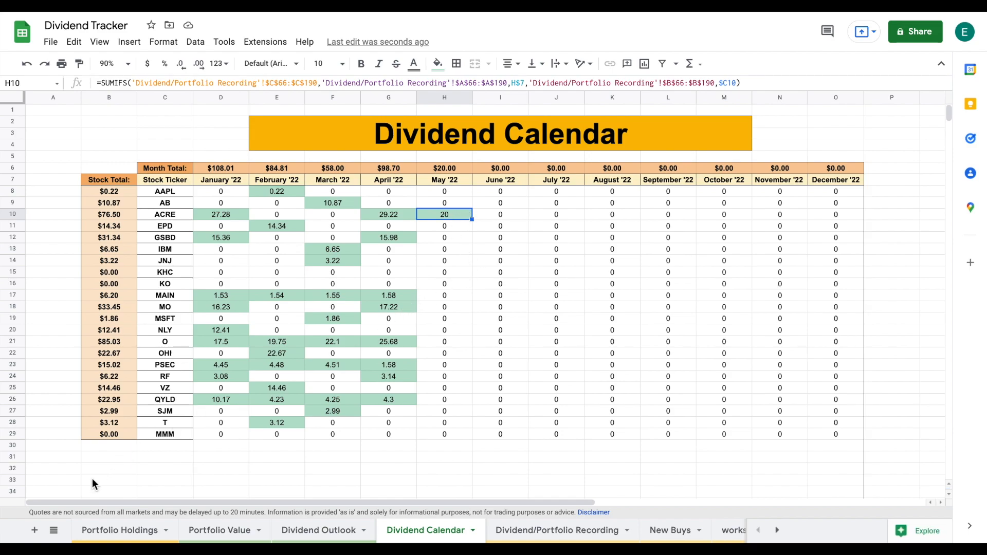
- Add a new sheet after Dividend Calendar and name it Daily Dividend Calendar
{"action": "left_click", "coordinate": [35, 531]}
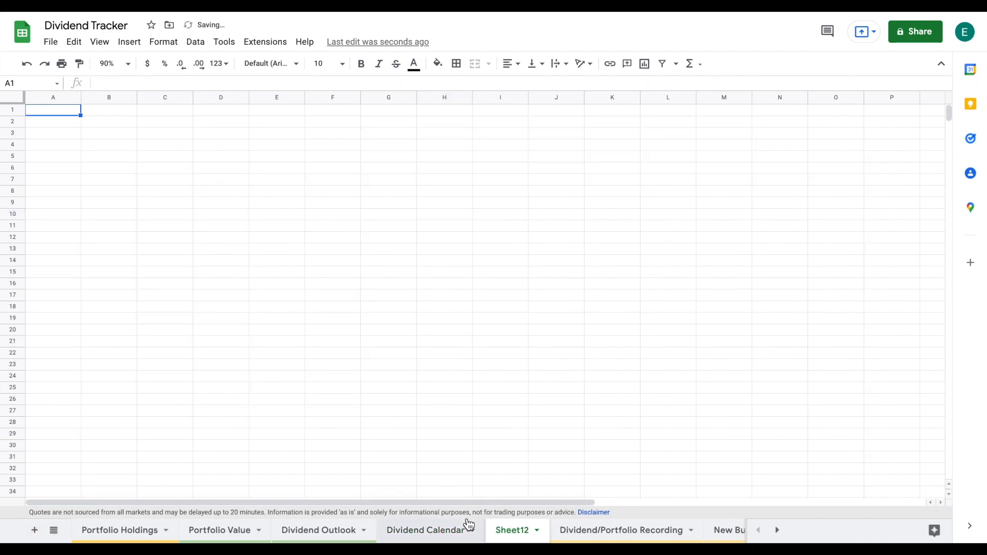
{"action": "double_click", "coordinate": [522, 535]}
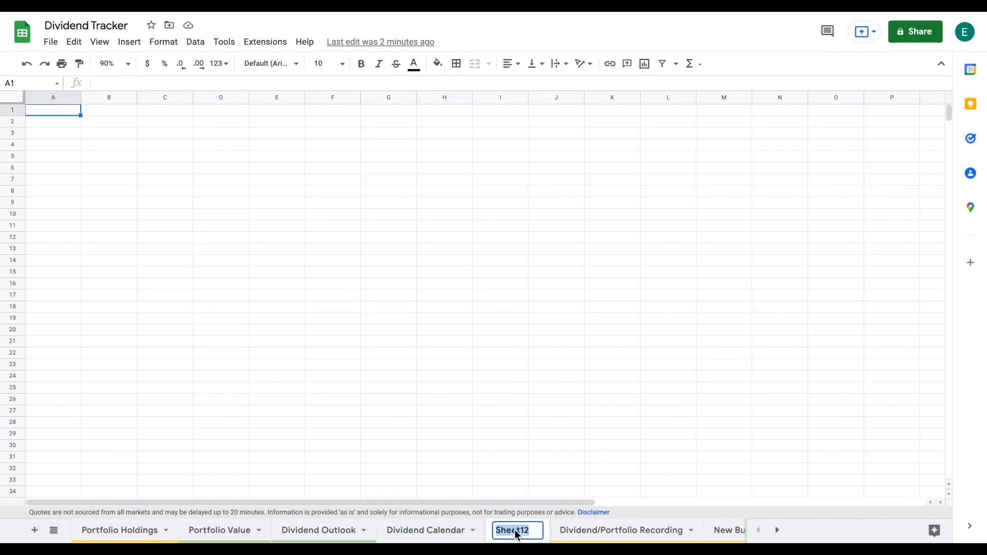
{"action": "type", "text": "Daily "}
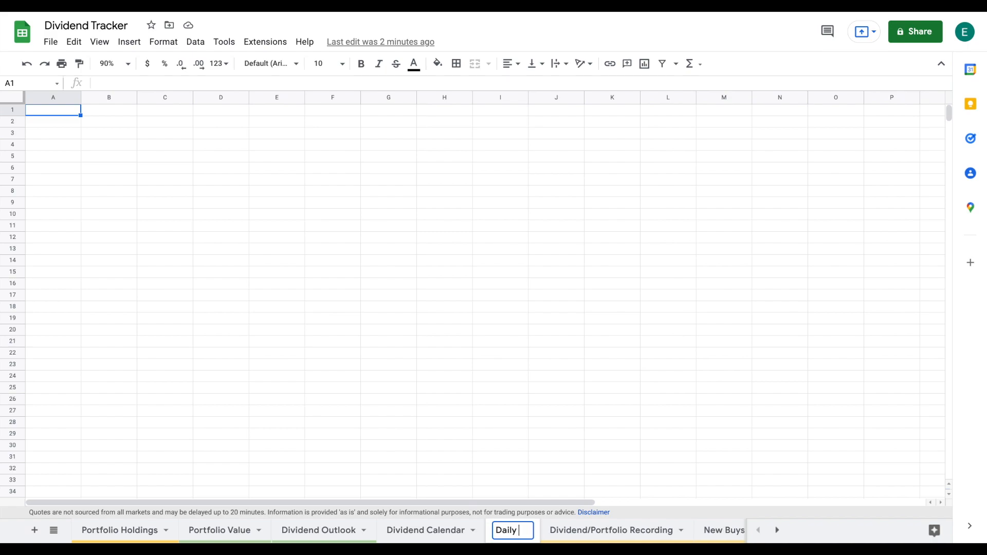
{"action": "type", "text": "Dividend C"}
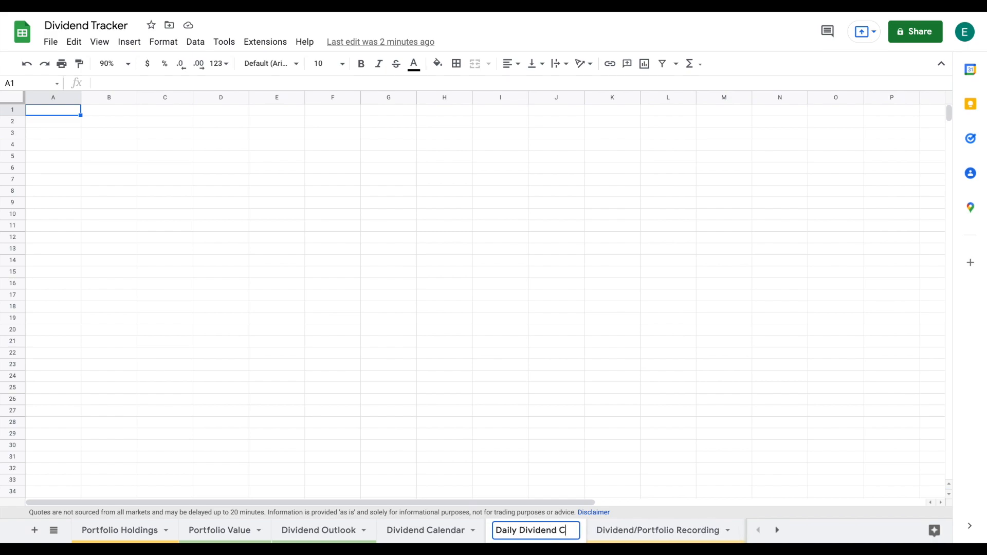
{"action": "type", "text": "alendar"}
{"action": "left_click", "coordinate": [499, 376]}
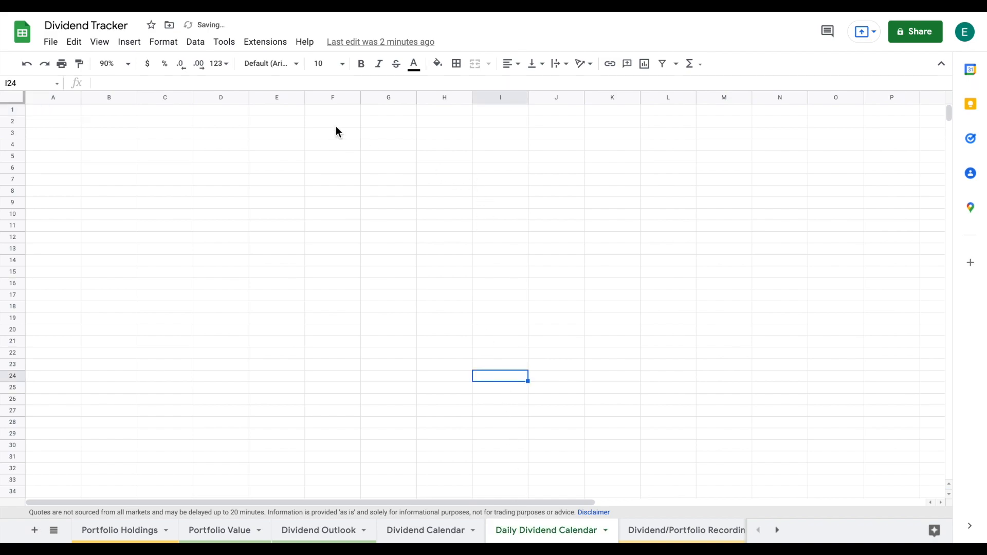
- Set the new sheet's zoom to 75% and insert two extra columns after column Z
{"action": "left_click", "coordinate": [127, 63]}
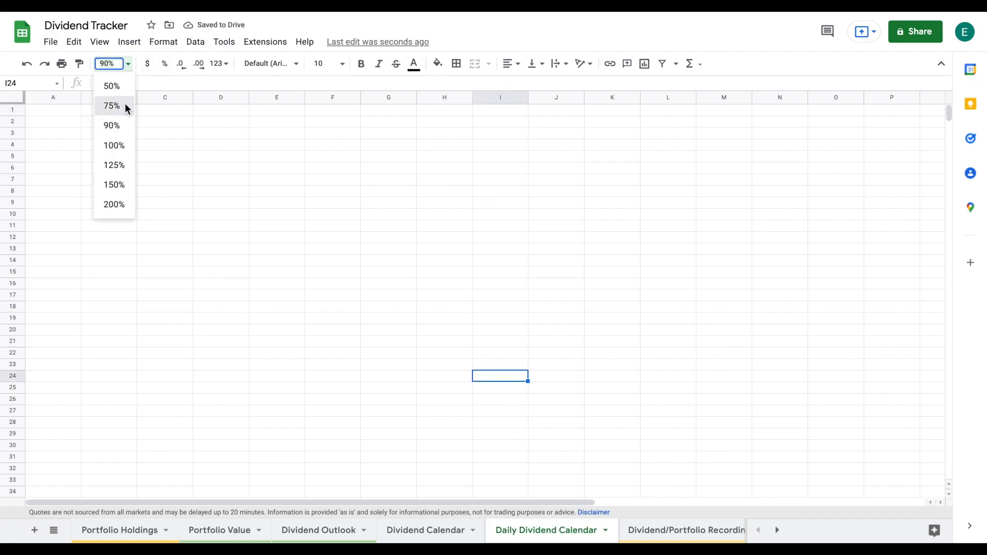
{"action": "left_click", "coordinate": [125, 104]}
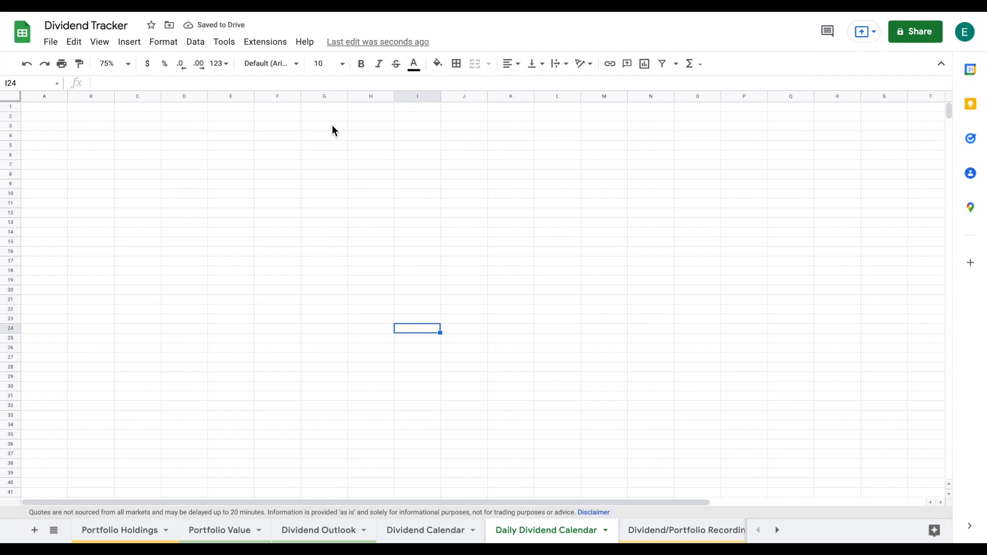
{"action": "left_click_drag", "start_coordinate": [331, 116], "coordinate": [511, 164]}
{"action": "left_click_drag", "start_coordinate": [968, 198], "coordinate": [972, 194]}
{"action": "left_click_drag", "start_coordinate": [655, 176], "coordinate": [824, 168]}
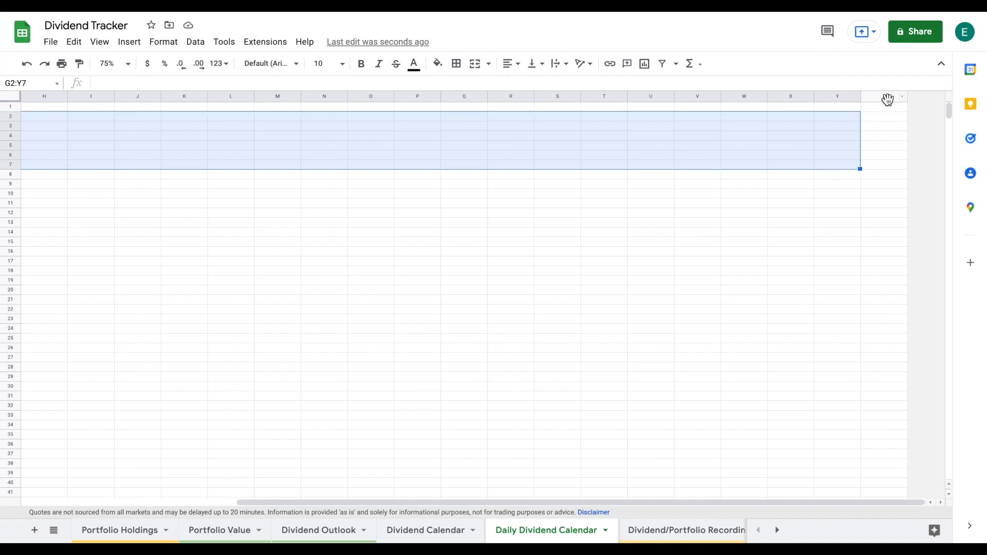
{"action": "left_click", "coordinate": [888, 99]}
{"action": "right_click", "coordinate": [888, 98]}
{"action": "left_click", "coordinate": [818, 222]}
{"action": "right_click", "coordinate": [888, 98]}
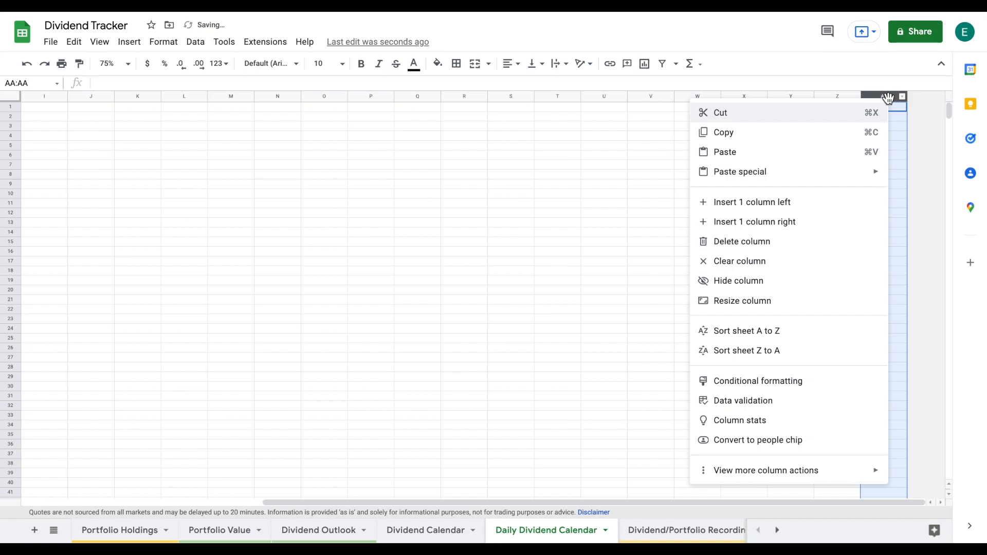
{"action": "left_click", "coordinate": [831, 224]}
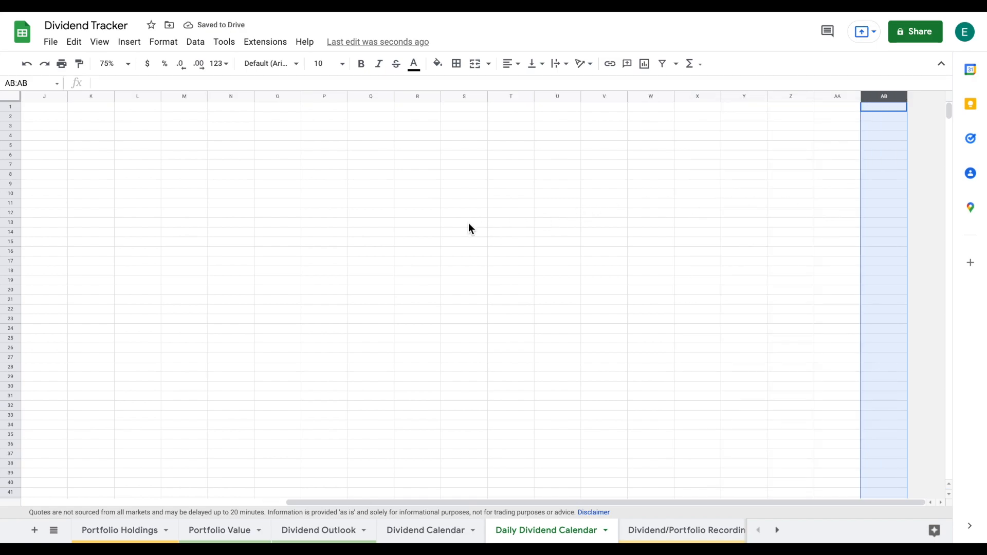
- Merge cells G6:AB8 on the Daily Dividend Calendar sheet into one title cell
{"action": "scroll", "coordinate": [388, 205], "scroll_direction": "left", "scroll_amount": 10}
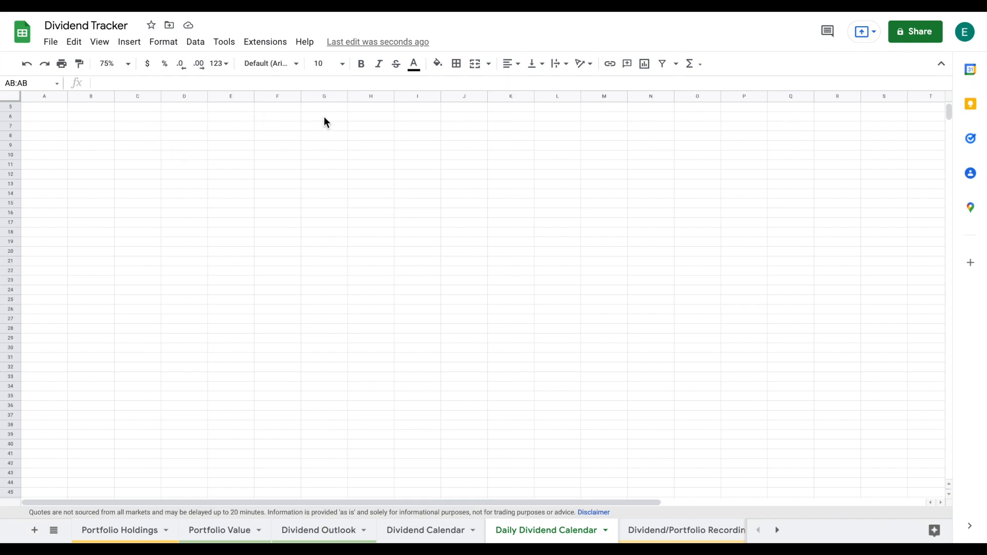
{"action": "left_click_drag", "start_coordinate": [324, 116], "coordinate": [871, 137]}
{"action": "left_click", "coordinate": [478, 64]}
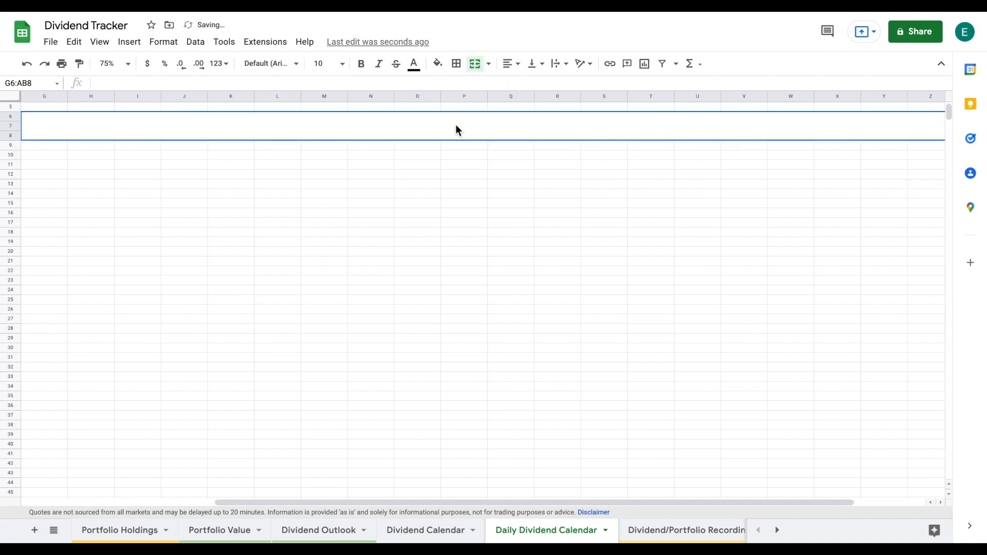
- Enter the title Daily Dividend Calendar in the merged cell and center it horizontally and vertically
{"action": "double_click", "coordinate": [456, 125]}
{"action": "type", "text": "Daily Dividend Calendar"}
{"action": "key", "text": "Return"}
{"action": "left_click", "coordinate": [480, 135]}
{"action": "left_click", "coordinate": [511, 64]}
{"action": "left_click", "coordinate": [523, 85]}
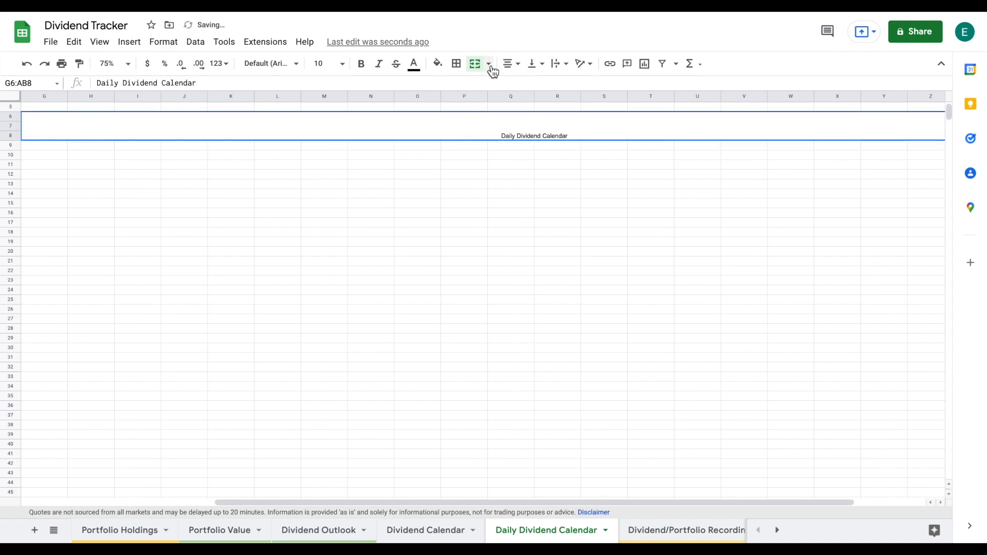
{"action": "left_click", "coordinate": [534, 65]}
{"action": "left_click", "coordinate": [549, 87]}
- Give the title cell an outer border and format its text as bold at font size 42
{"action": "left_click", "coordinate": [456, 65]}
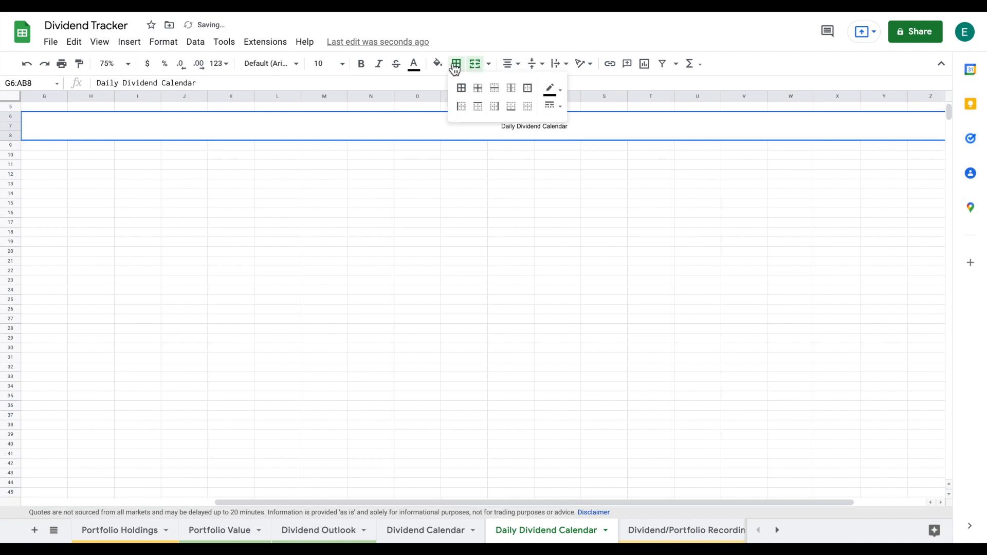
{"action": "left_click", "coordinate": [527, 88]}
{"action": "left_click", "coordinate": [414, 119]}
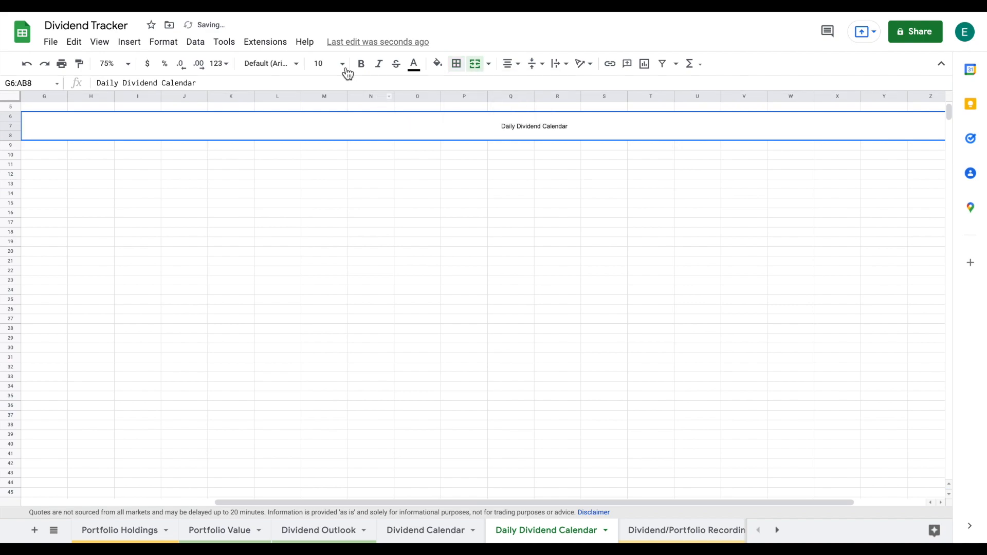
{"action": "left_click", "coordinate": [342, 66]}
{"action": "type", "text": "42"}
{"action": "key", "text": "Return"}
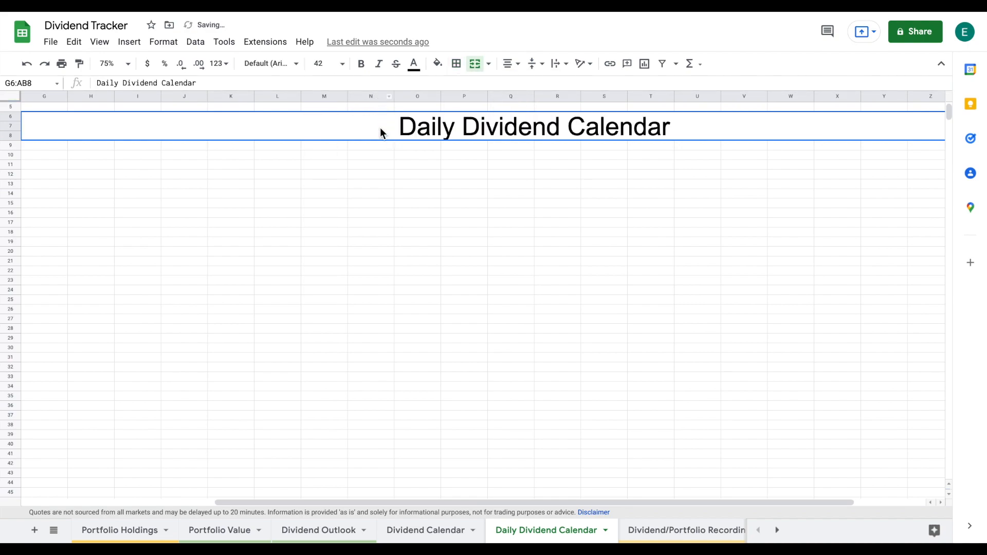
{"action": "key", "text": "ctrl+b"}
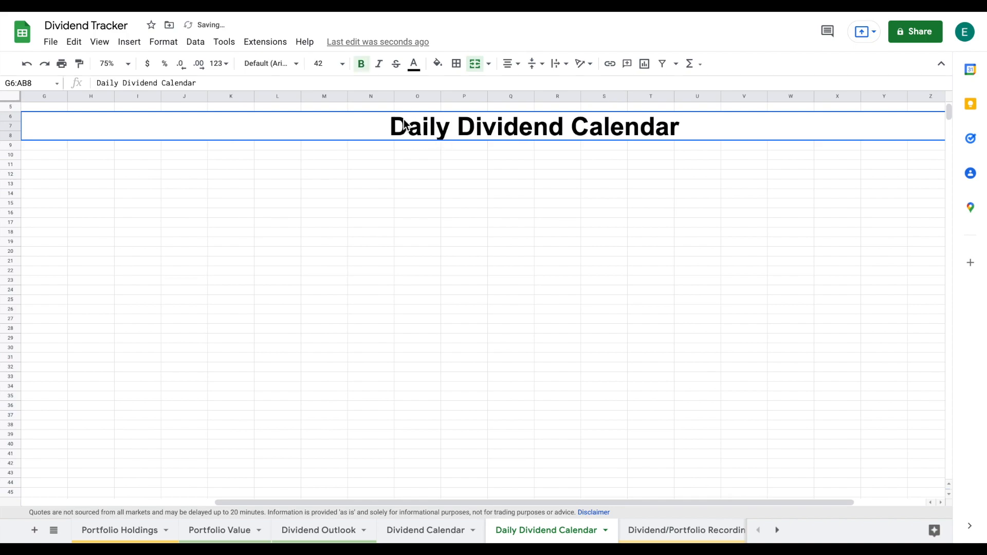
{"action": "left_click", "coordinate": [341, 155]}
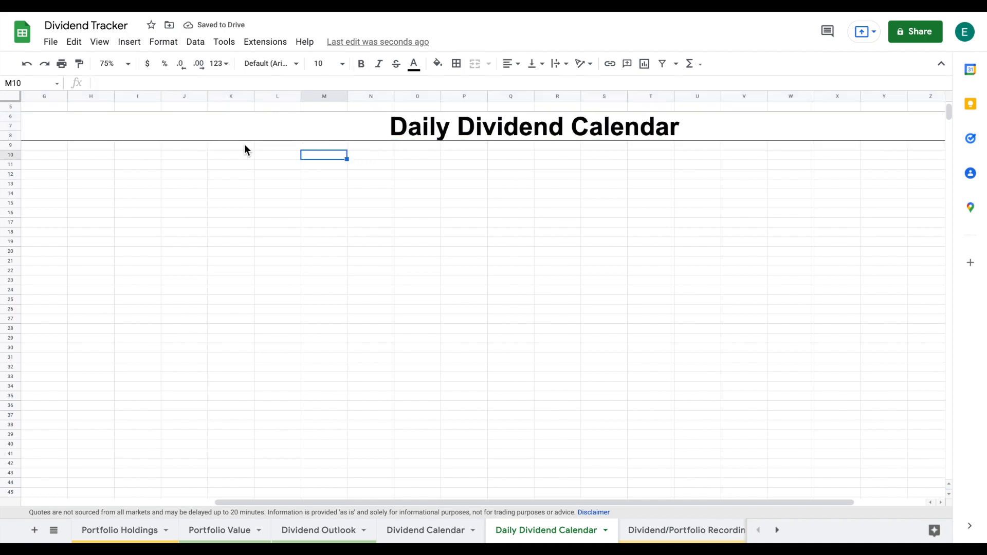
- Narrow columns A to AB evenly to slightly under half their width
{"action": "scroll", "coordinate": [244, 149], "scroll_direction": "left", "scroll_amount": 3}
{"action": "left_click", "coordinate": [48, 99]}
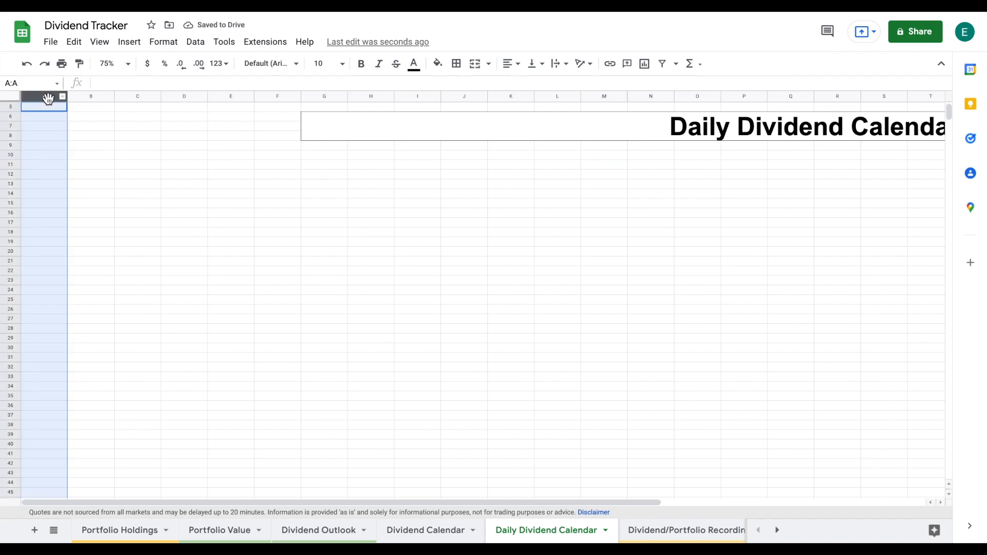
{"action": "key", "text": "ctrl+shift+Right"}
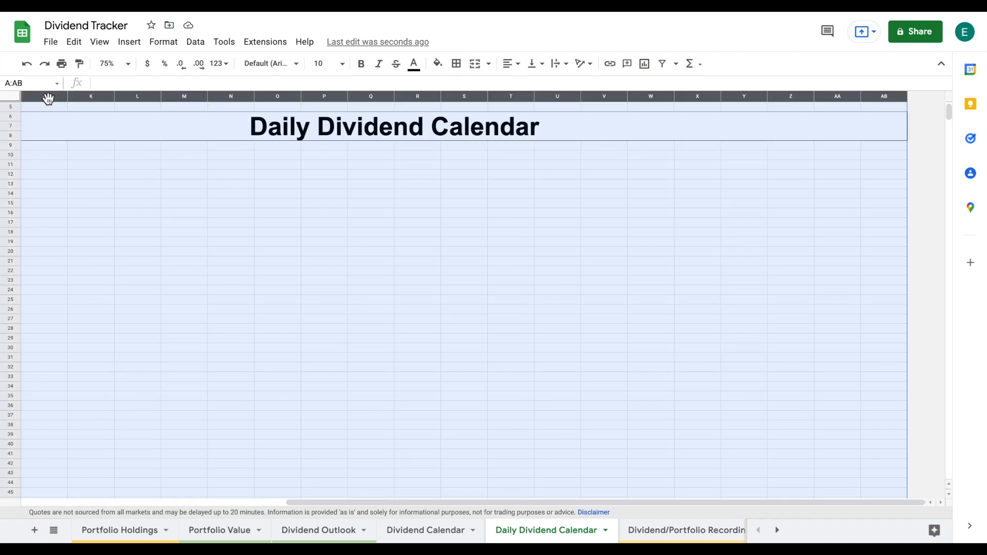
{"action": "left_click_drag", "start_coordinate": [347, 97], "coordinate": [319, 95]}
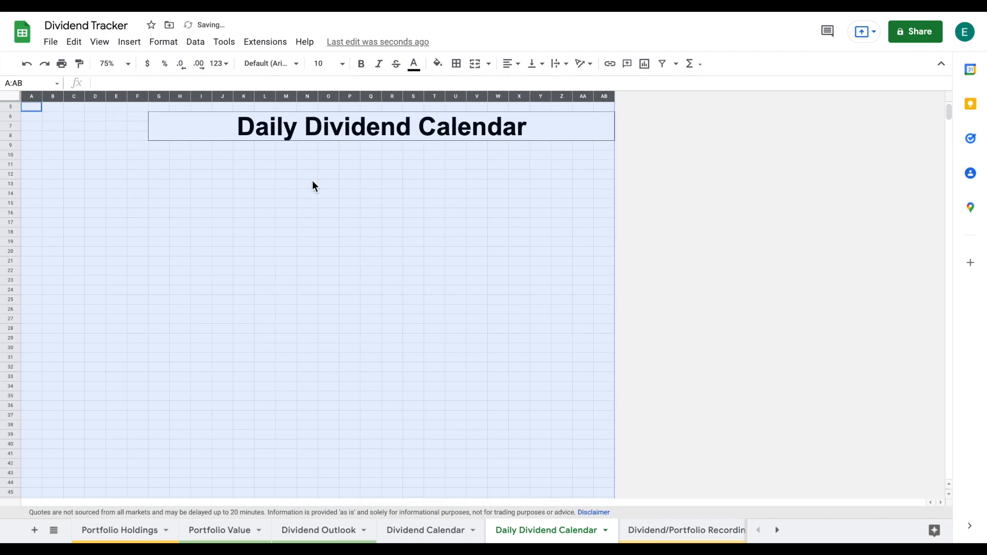
- Insert five columns after column AB
{"action": "left_click", "coordinate": [518, 164]}
{"action": "left_click_drag", "start_coordinate": [519, 96], "coordinate": [603, 97]}
{"action": "right_click", "coordinate": [604, 97]}
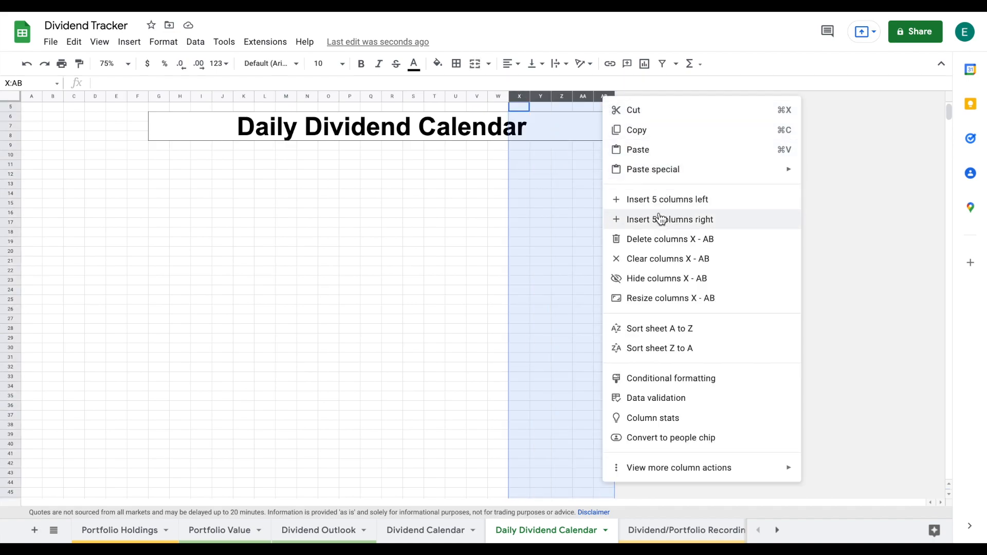
{"action": "left_click", "coordinate": [661, 221]}
{"action": "left_click", "coordinate": [584, 233]}
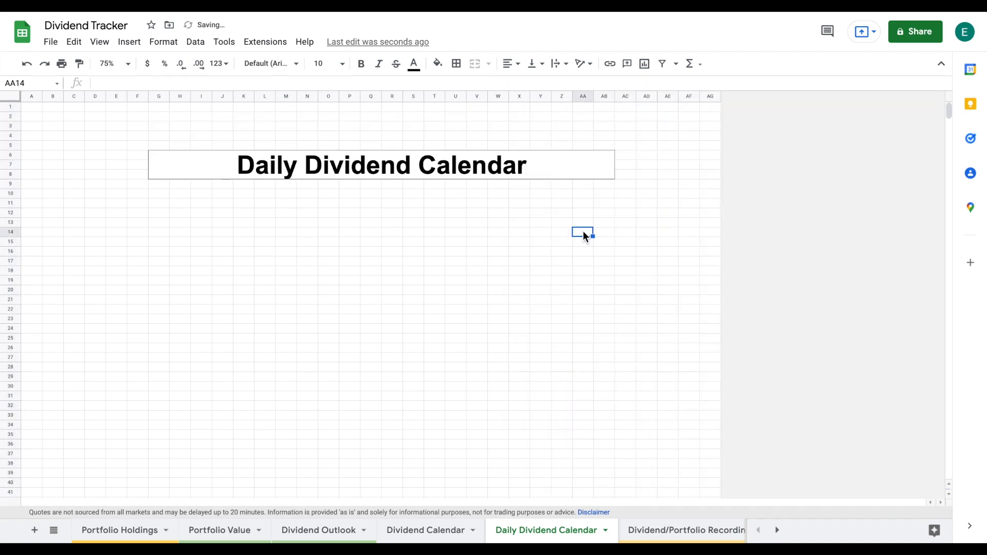
- Delete the empty rows 2 to 4 above the title and set the sheet's zoom to 90%
{"action": "left_click", "coordinate": [12, 116]}
{"action": "left_click_drag", "start_coordinate": [11, 116], "coordinate": [10, 136]}
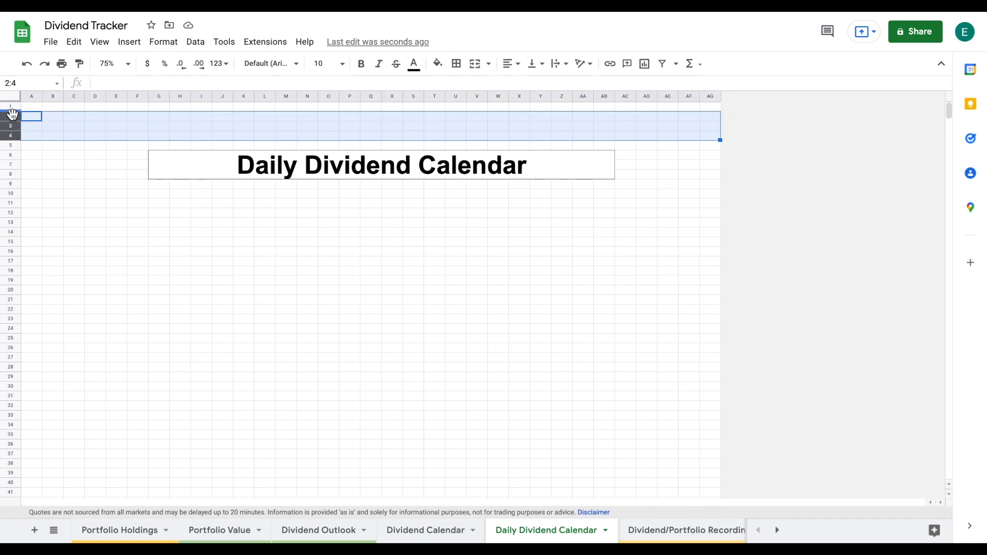
{"action": "right_click", "coordinate": [7, 125]}
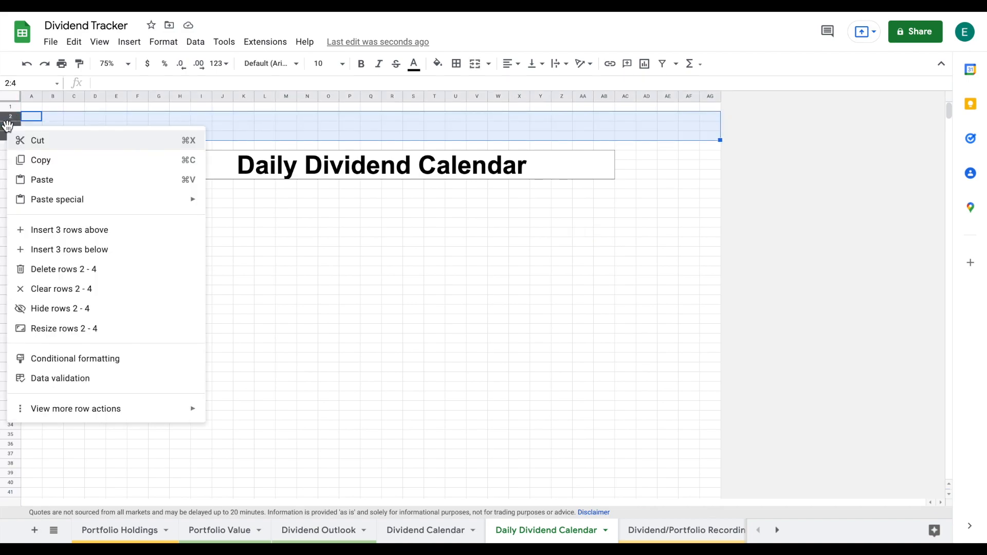
{"action": "left_click", "coordinate": [82, 270]}
{"action": "left_click", "coordinate": [291, 176]}
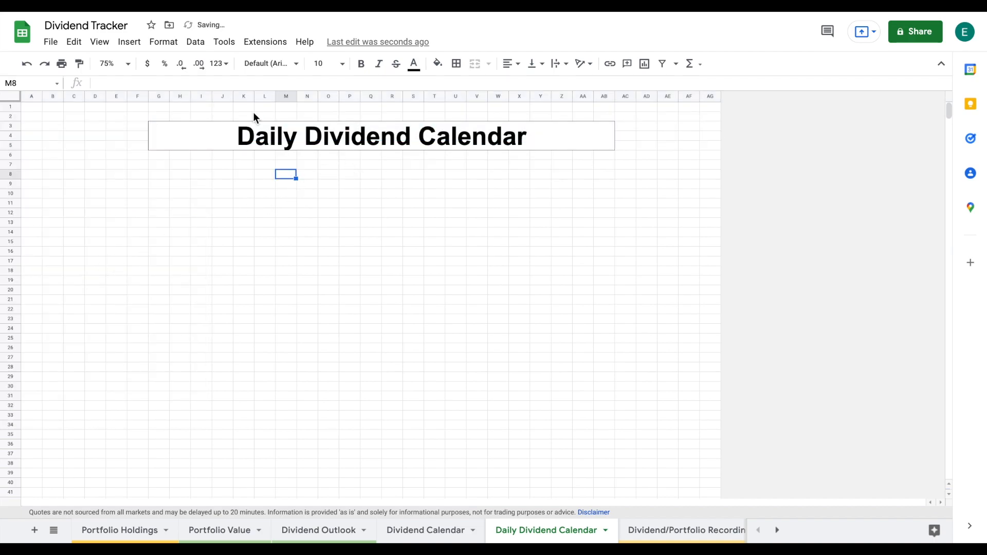
{"action": "left_click", "coordinate": [128, 64]}
{"action": "left_click", "coordinate": [117, 127]}
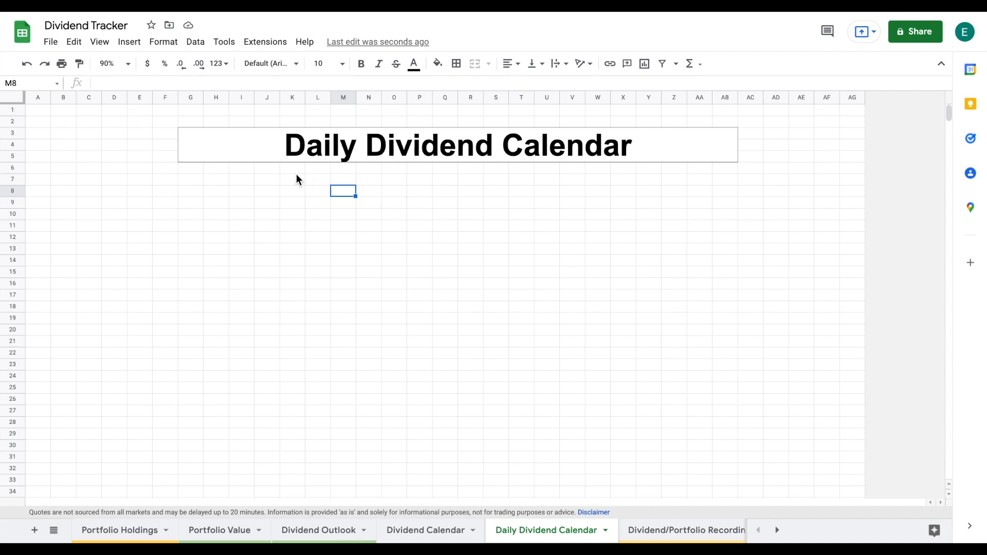
- Paste the copied header row with 2022 and days 1 to 31 at C6, and widen column C to fit 2022
{"action": "left_click", "coordinate": [221, 180]}
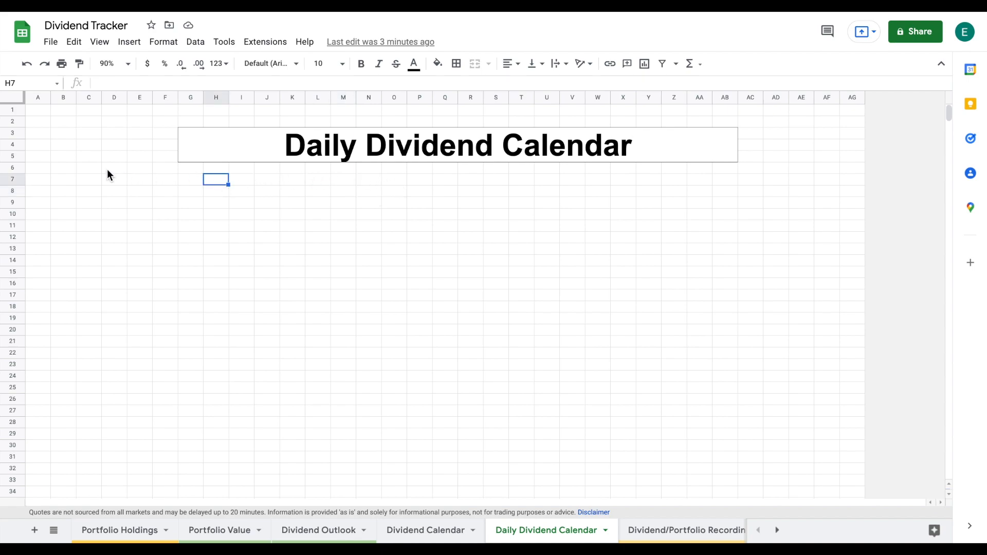
{"action": "left_click", "coordinate": [93, 168]}
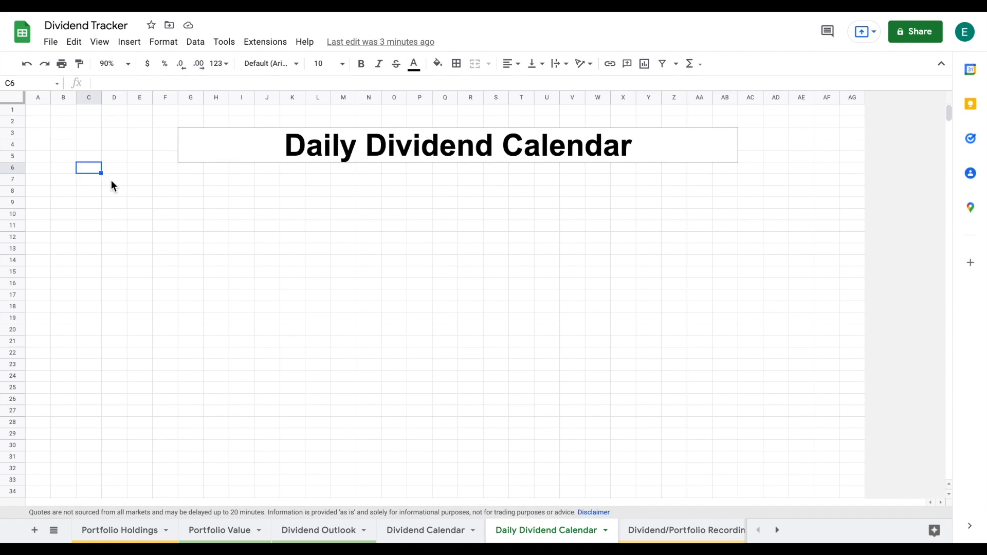
{"action": "key", "text": "ctrl+v"}
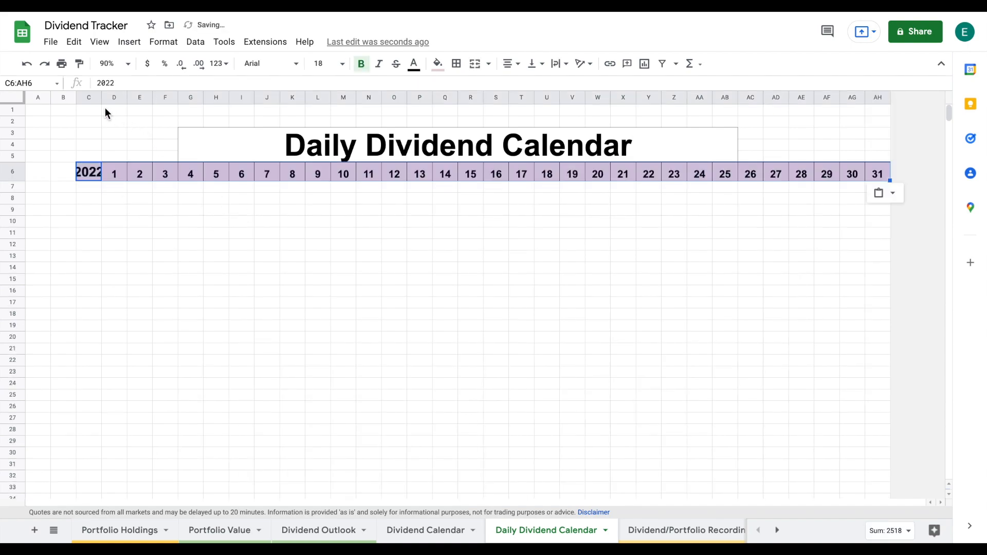
{"action": "left_click_drag", "start_coordinate": [101, 101], "coordinate": [110, 100]}
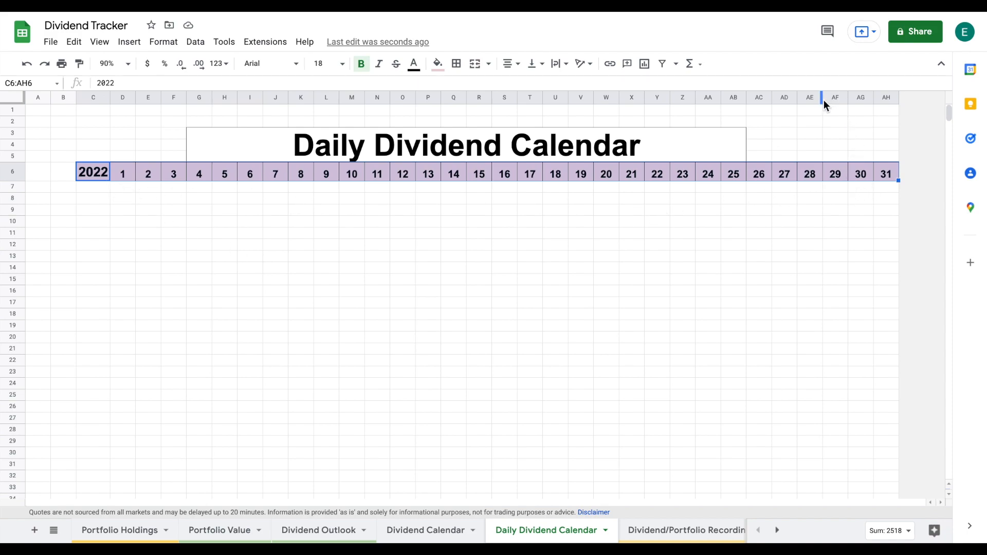
- Insert five columns after column AH and remove the fill color from the new columns
{"action": "left_click_drag", "start_coordinate": [781, 97], "coordinate": [887, 97]}
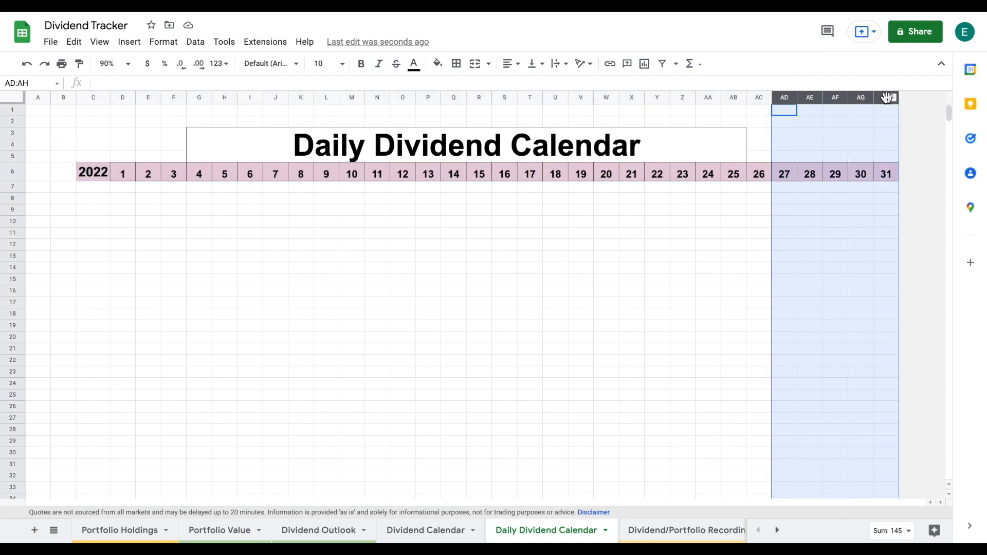
{"action": "right_click", "coordinate": [887, 98]}
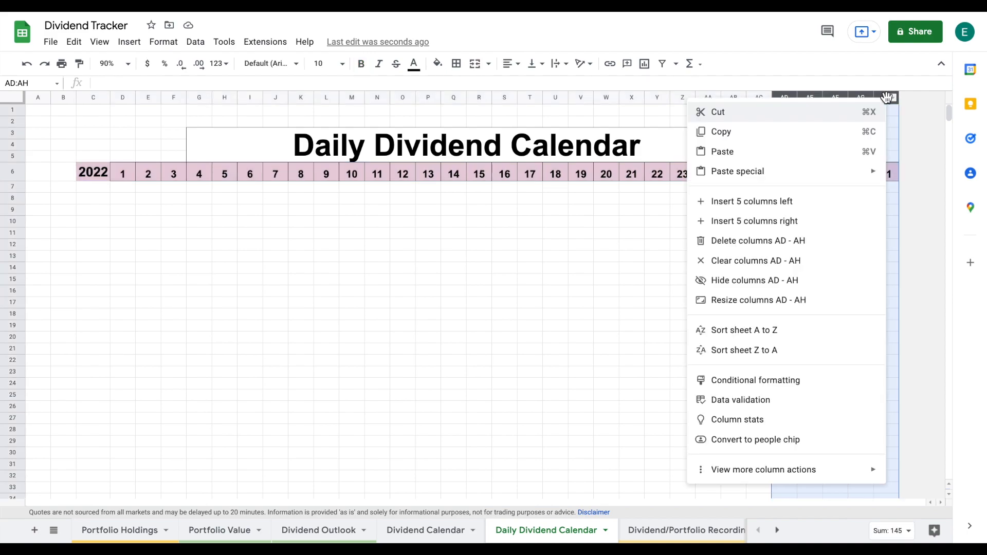
{"action": "left_click", "coordinate": [809, 221]}
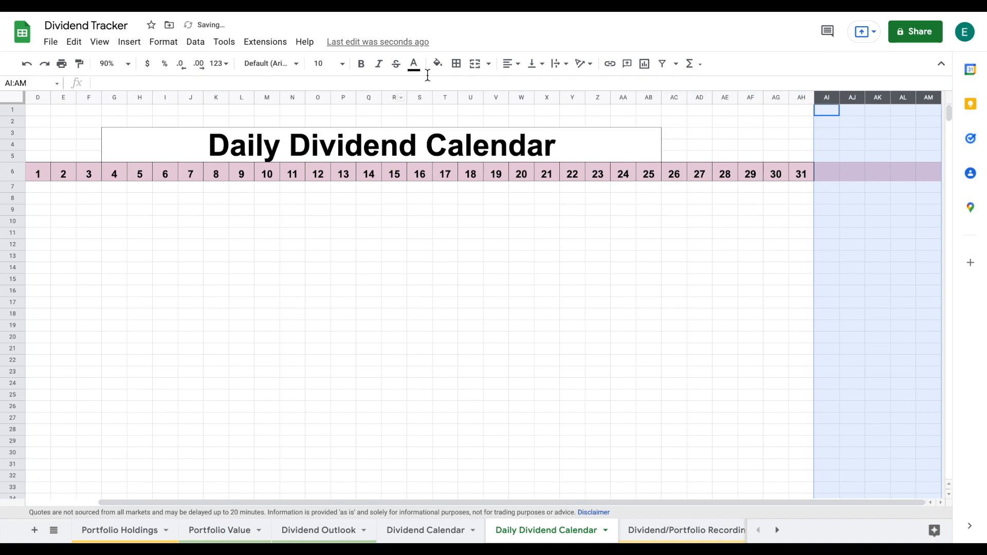
{"action": "left_click", "coordinate": [438, 64]}
{"action": "left_click", "coordinate": [457, 102]}
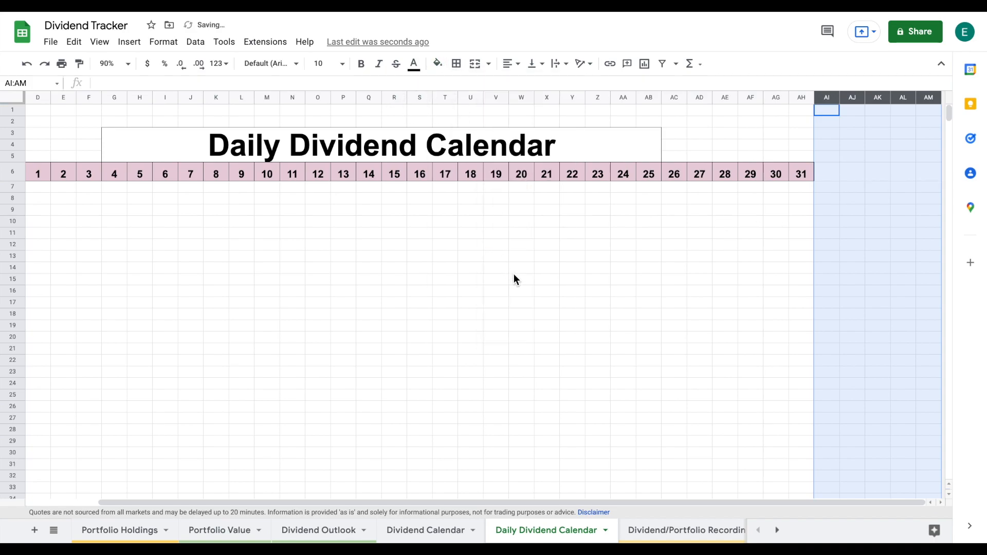
{"action": "left_click", "coordinate": [514, 274]}
{"action": "scroll", "coordinate": [514, 274], "scroll_direction": "left", "scroll_amount": 3}
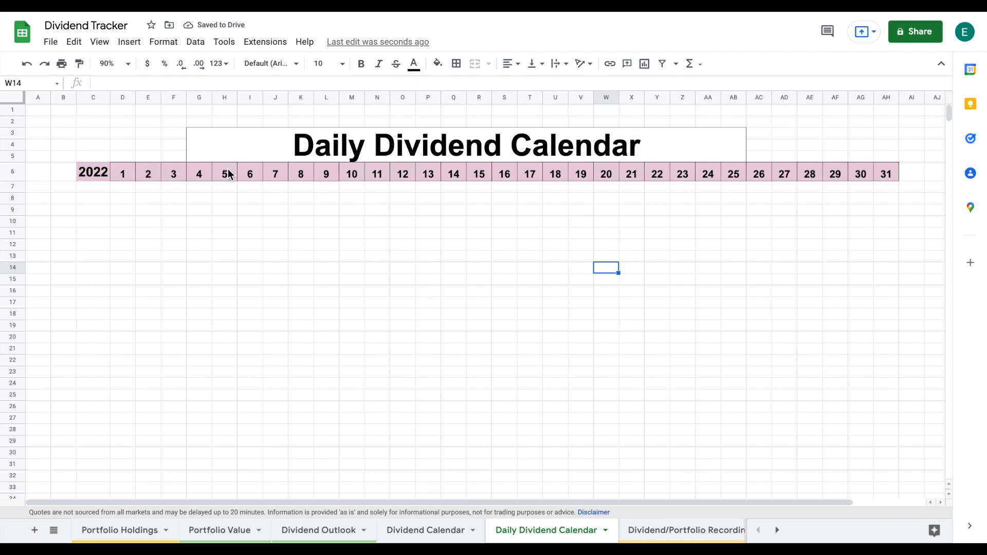
- Add an outer border to the 2022 cell C6
{"action": "left_click", "coordinate": [103, 175]}
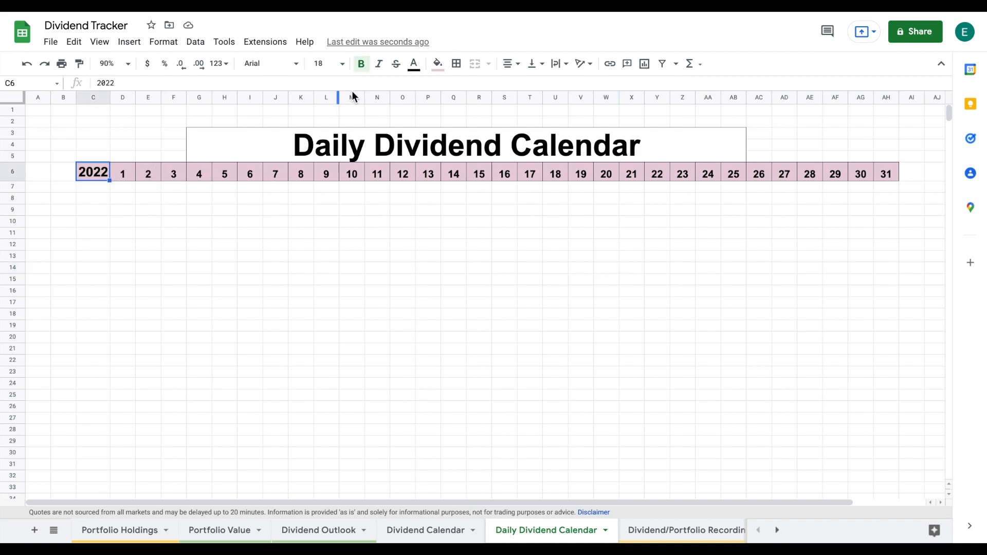
{"action": "left_click", "coordinate": [456, 63]}
{"action": "left_click", "coordinate": [527, 88]}
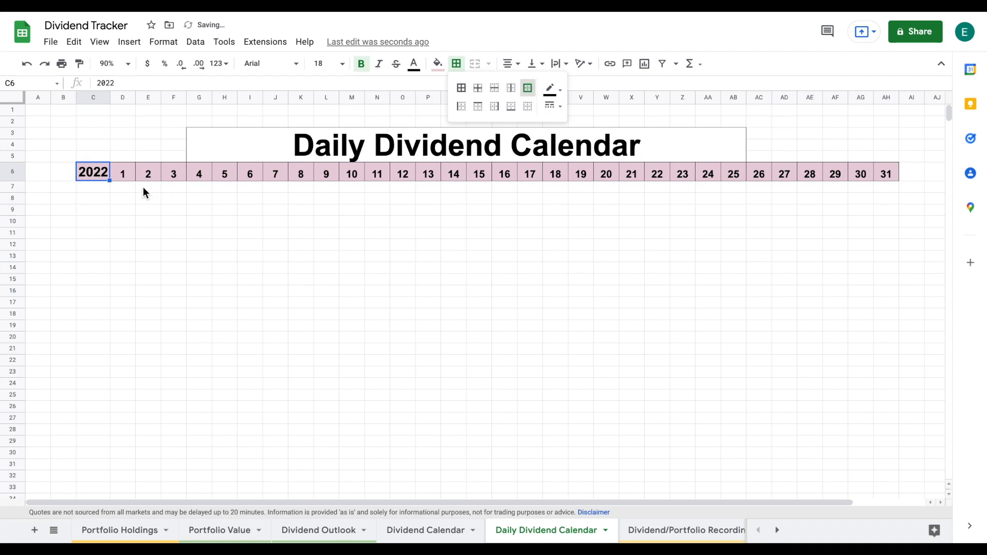
{"action": "left_click", "coordinate": [96, 188]}
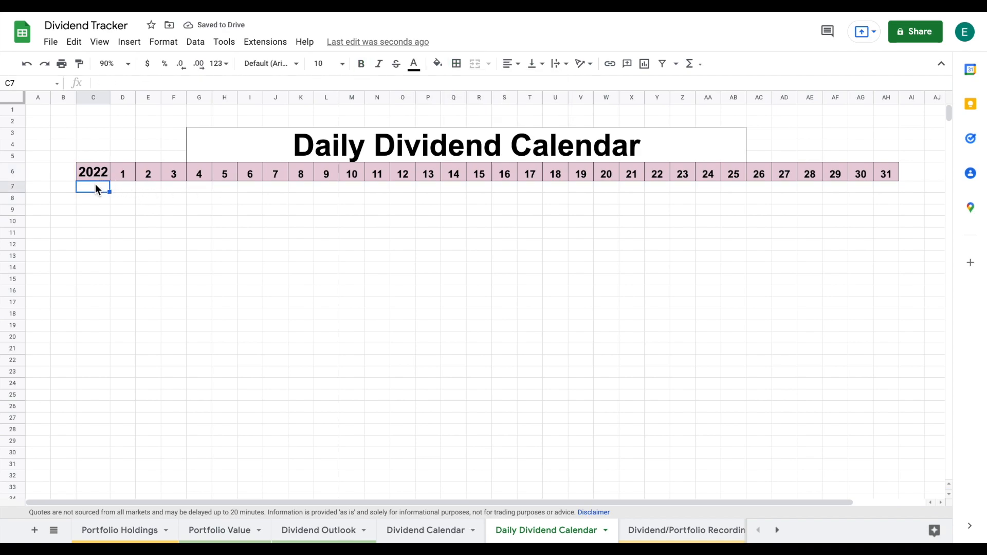
{"action": "type", "text": "1\tJanuary 2\tFebruary 3\tMarch 4\tApril 5\tMay 6\tJune 7\tJuly 8\tAugust 9\tSeptember 10\tOctober 11\tNovember 12\tDecember"}
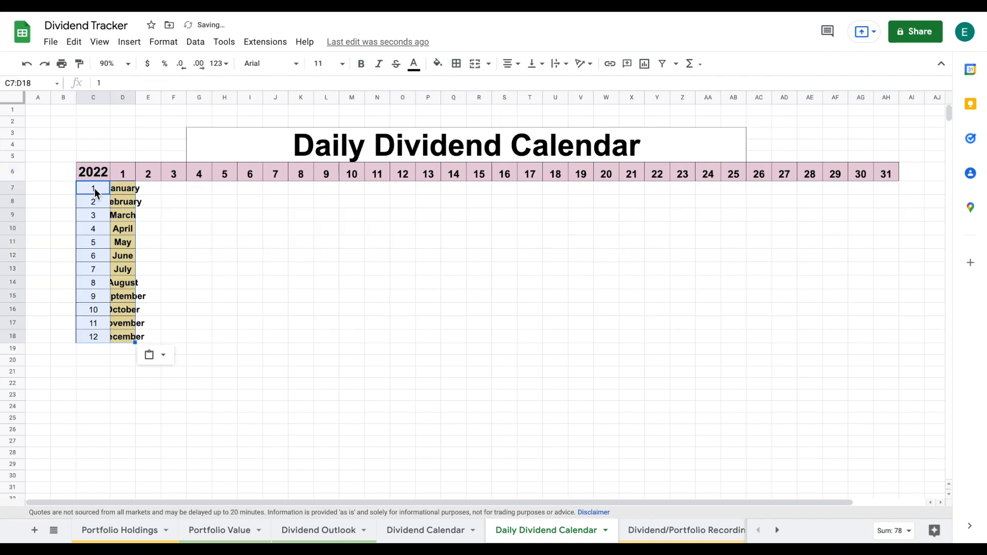
{"action": "key", "text": "ctrl+z"}
- Paste the numbered month list, 1 January to 12 December, at B7 and widen column C to fit the month names
{"action": "left_click", "coordinate": [69, 187]}
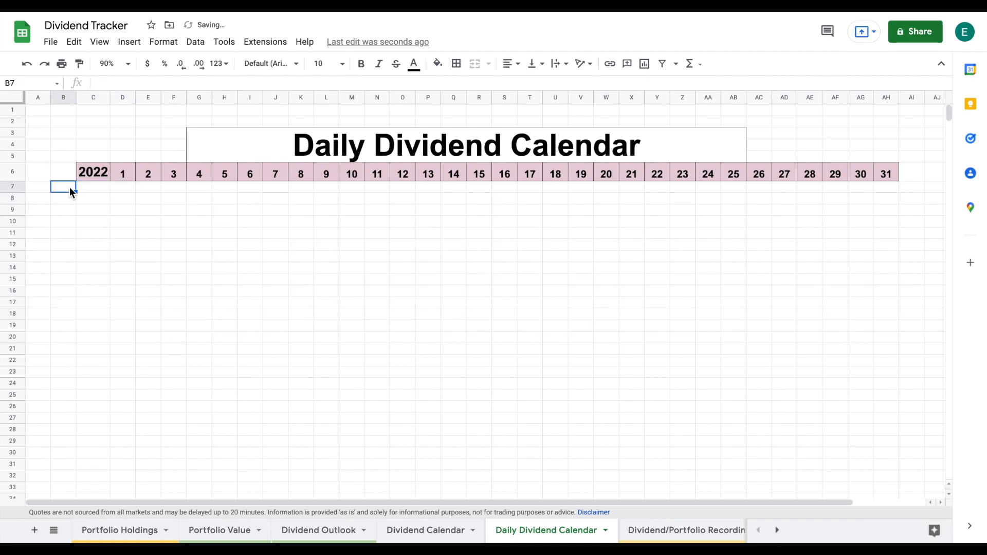
{"action": "type", "text": "1\tJanuary 2\tFebruary 3\tMarch 4\tApril 5\tMay 6\tJune 7\tJuly 8\tAugust 9\tSeptember 10\tOctober 11\tNovember 12\tDecember"}
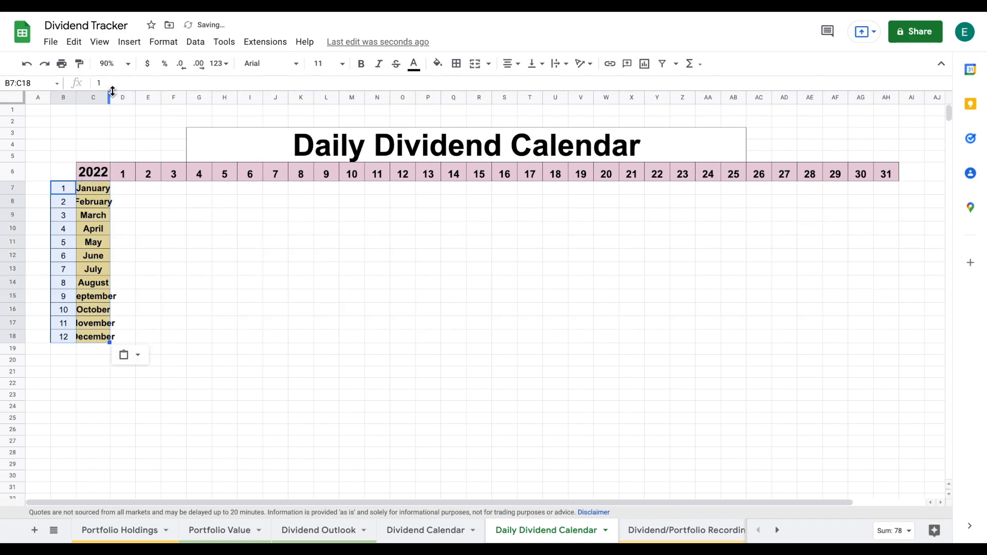
{"action": "left_click_drag", "start_coordinate": [110, 96], "coordinate": [127, 96]}
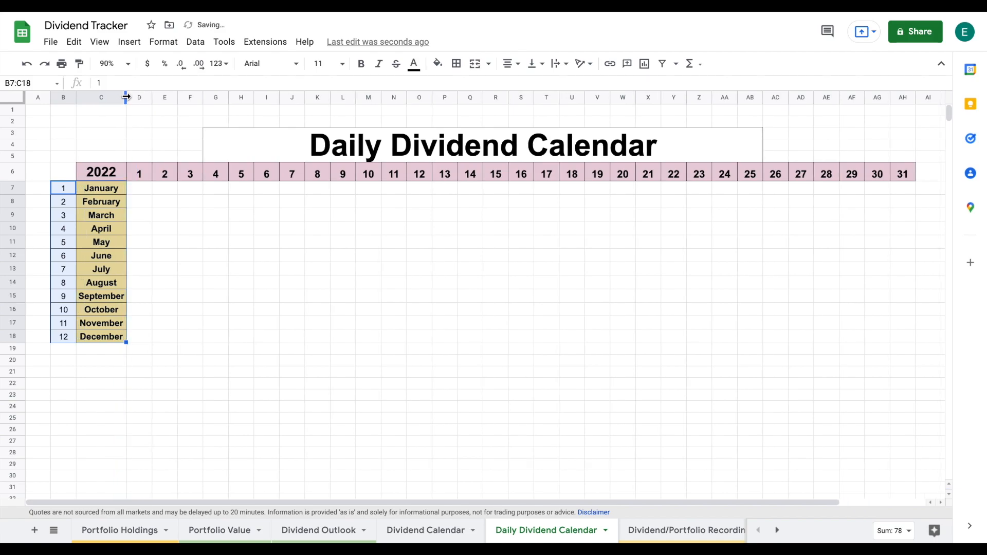
{"action": "left_click", "coordinate": [152, 215]}
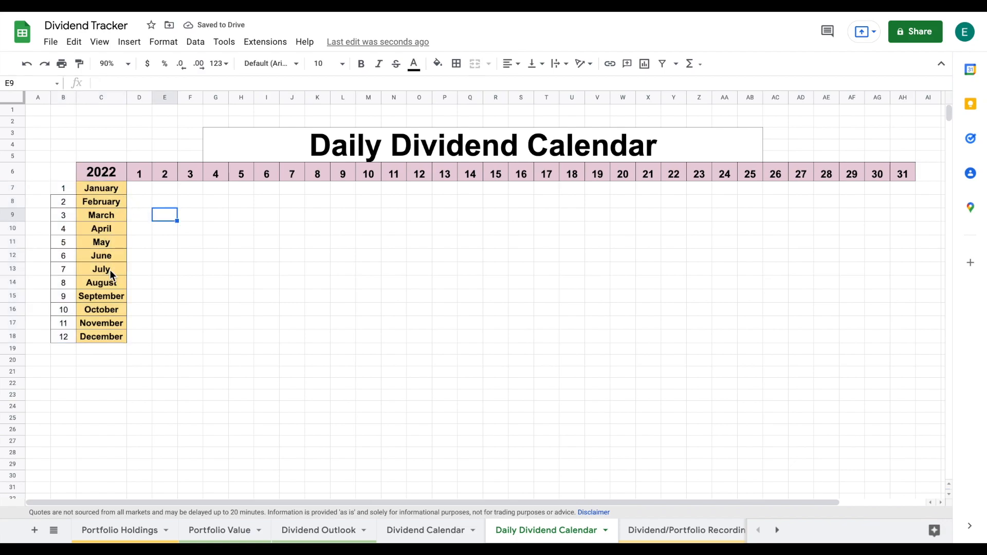
- Apply all borders to the month number and name range B7:C18
{"action": "left_click_drag", "start_coordinate": [71, 190], "coordinate": [92, 334]}
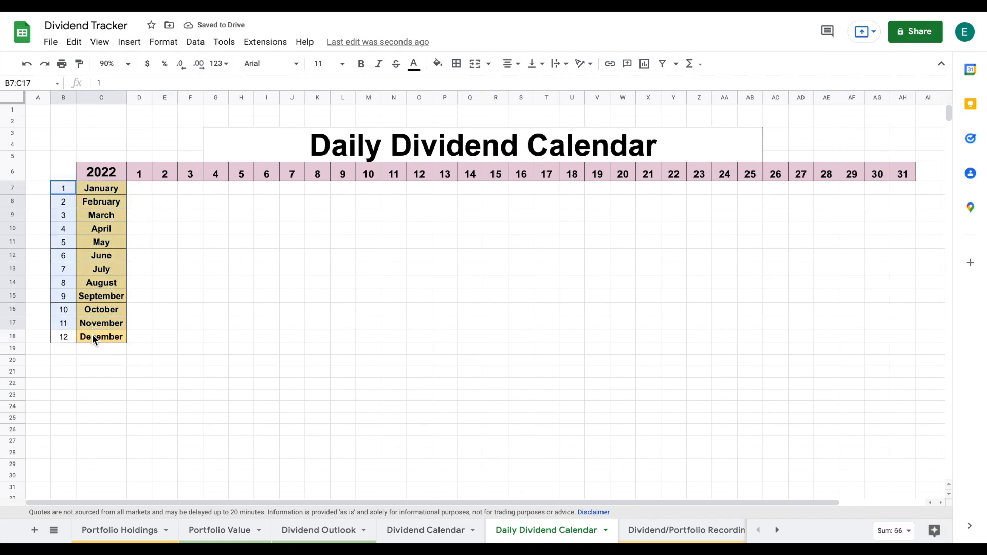
{"action": "left_click", "coordinate": [456, 64]}
{"action": "left_click", "coordinate": [460, 88]}
{"action": "left_click", "coordinate": [169, 242]}
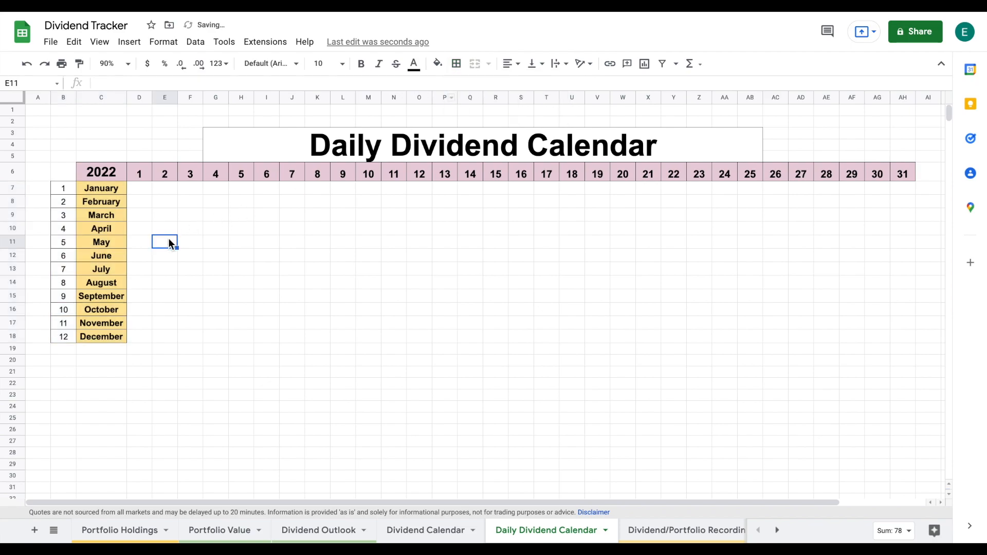
{"action": "left_click", "coordinate": [116, 187]}
{"action": "left_click", "coordinate": [13, 157]}
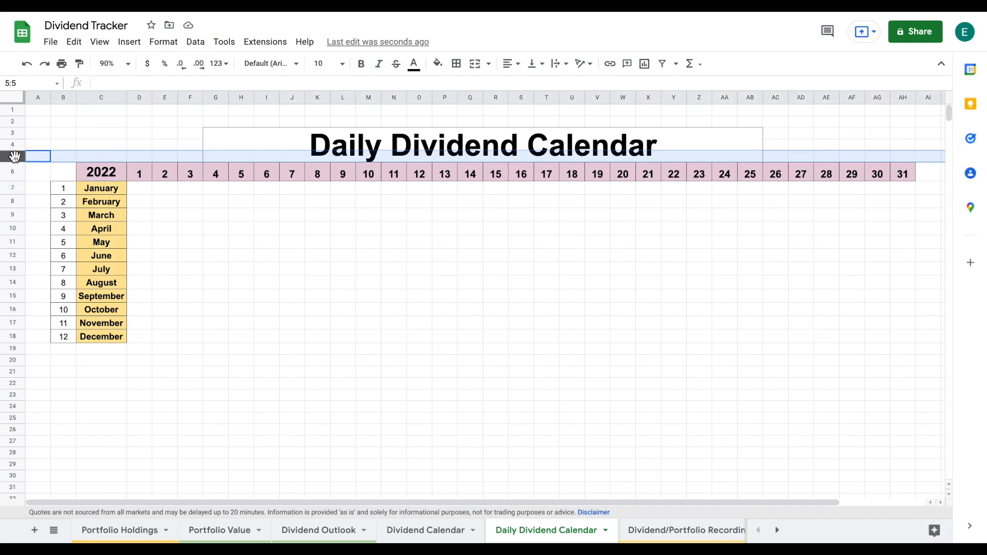
{"action": "right_click", "coordinate": [15, 156]}
{"action": "left_click", "coordinate": [80, 260]}
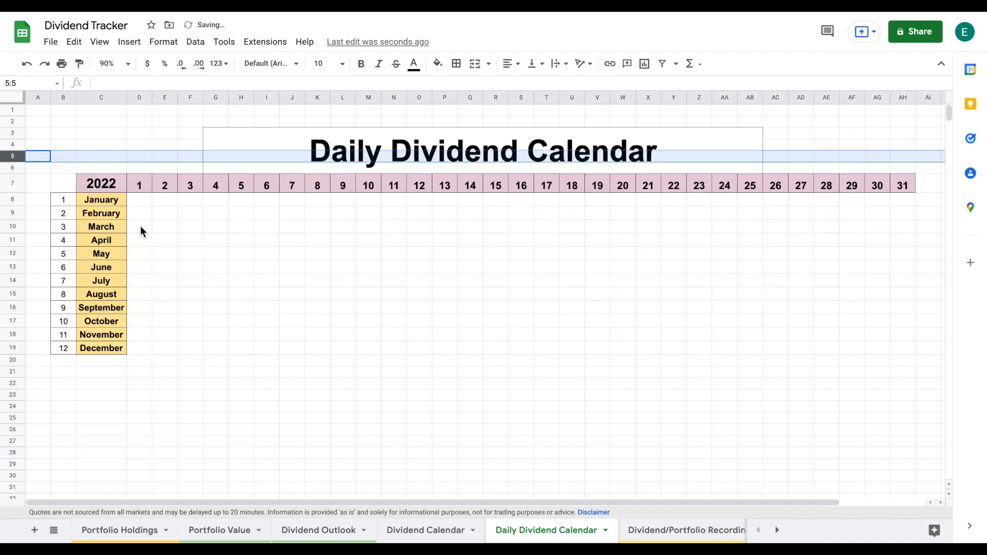
{"action": "left_click", "coordinate": [184, 226]}
{"action": "left_click", "coordinate": [269, 156]}
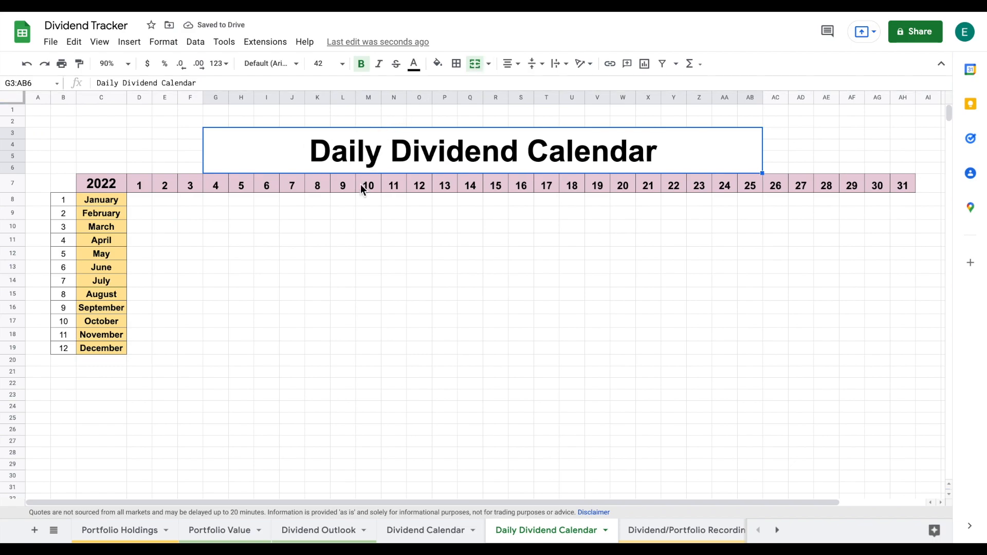
{"action": "key", "text": "ctrl+z"}
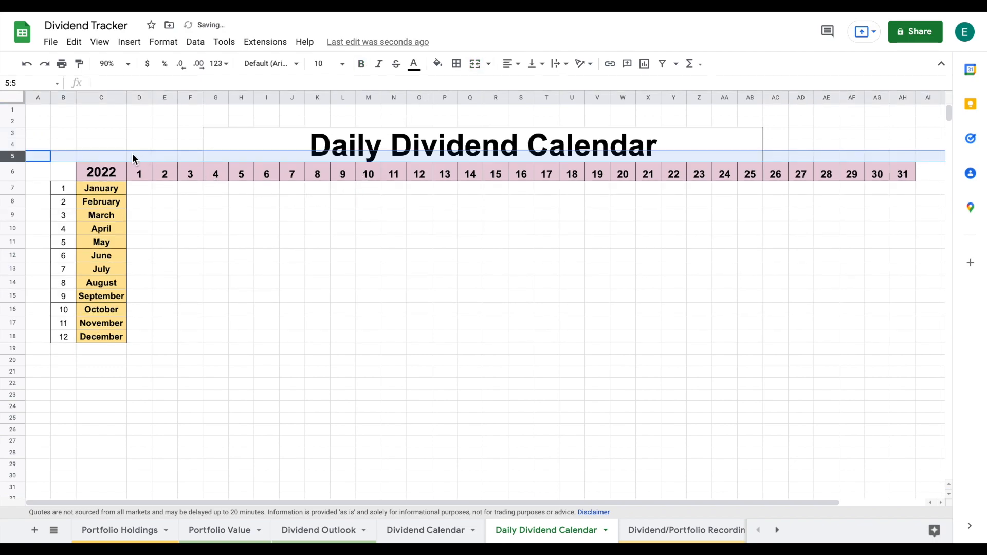
{"action": "left_click", "coordinate": [102, 158]}
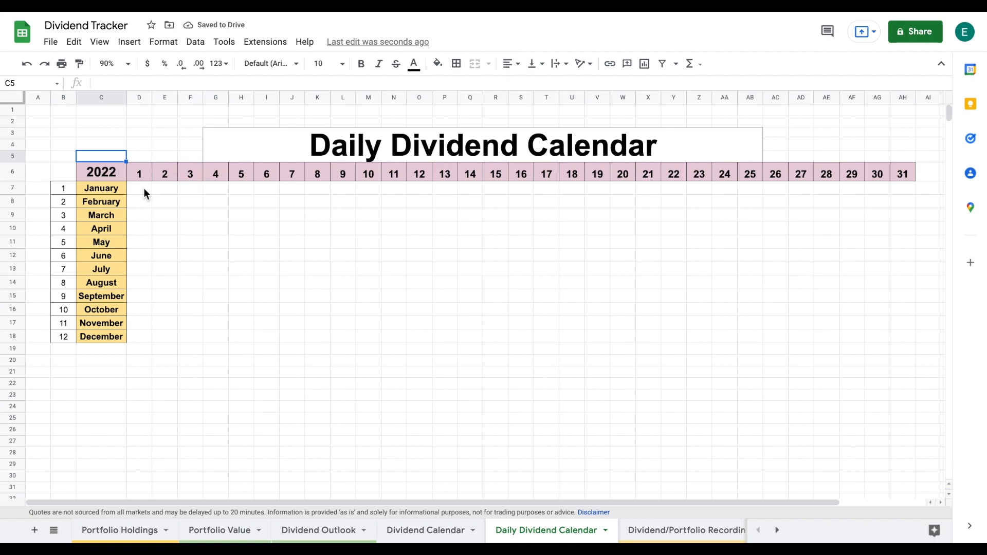
- Apply all borders to the empty calendar grid D7:AH18
{"action": "left_click_drag", "start_coordinate": [144, 188], "coordinate": [897, 331]}
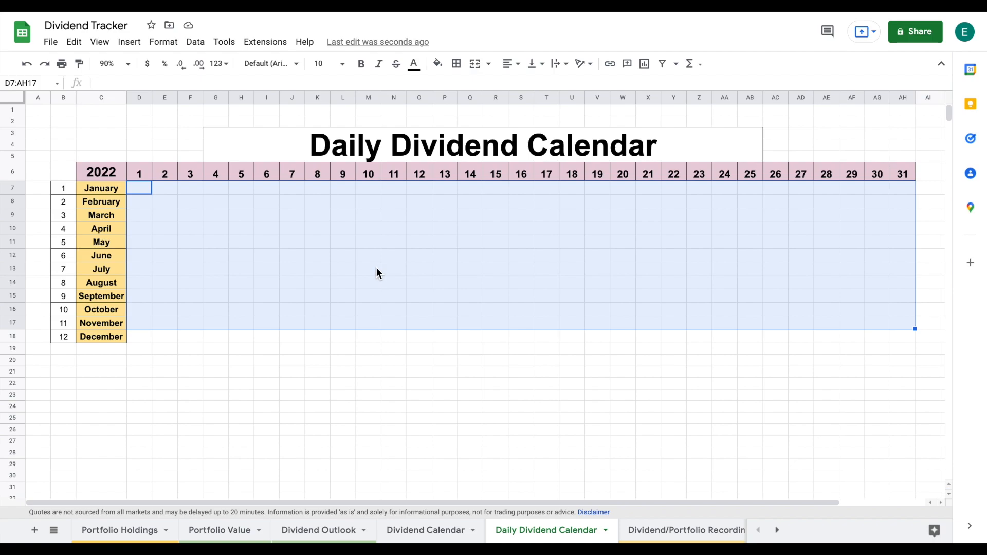
{"action": "left_click_drag", "start_coordinate": [144, 190], "coordinate": [899, 341]}
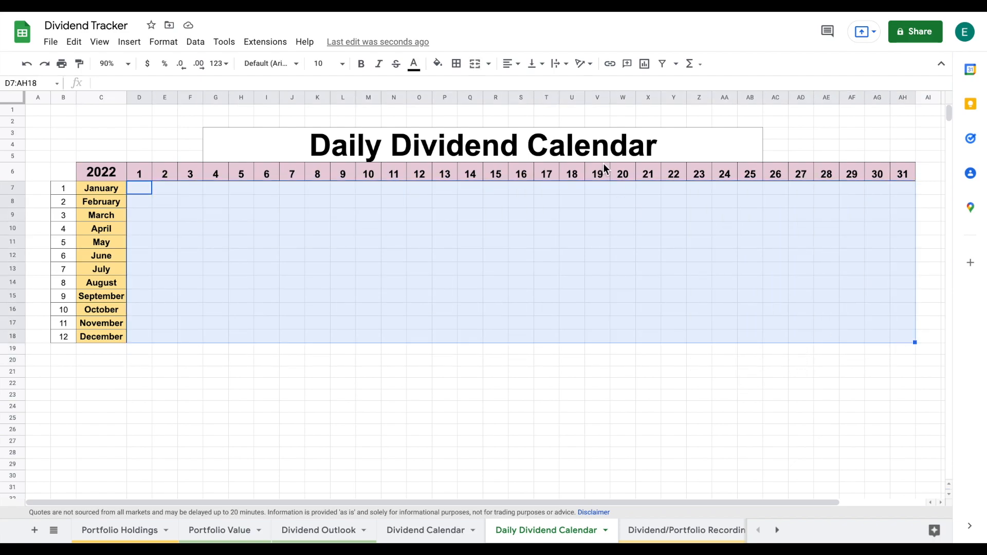
{"action": "left_click", "coordinate": [455, 63]}
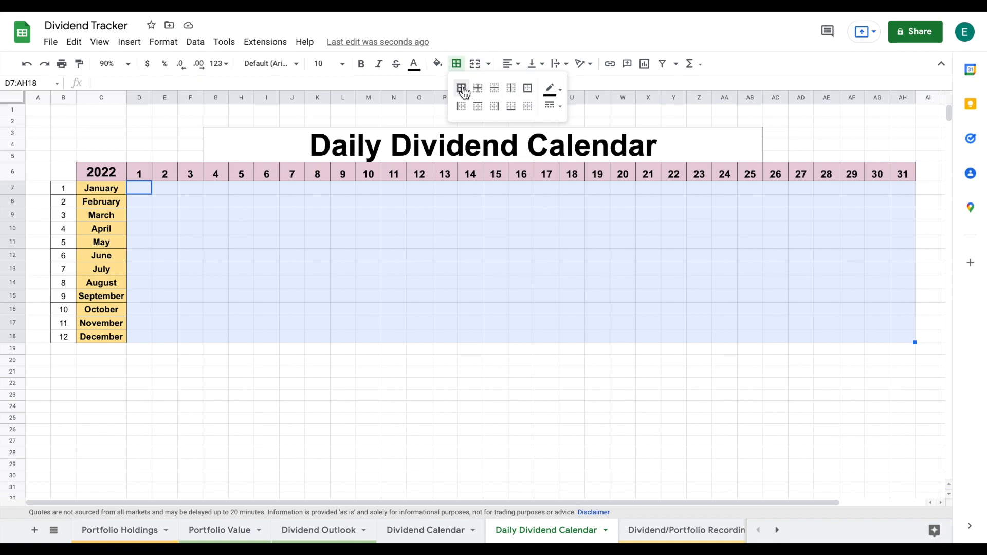
{"action": "left_click", "coordinate": [461, 89]}
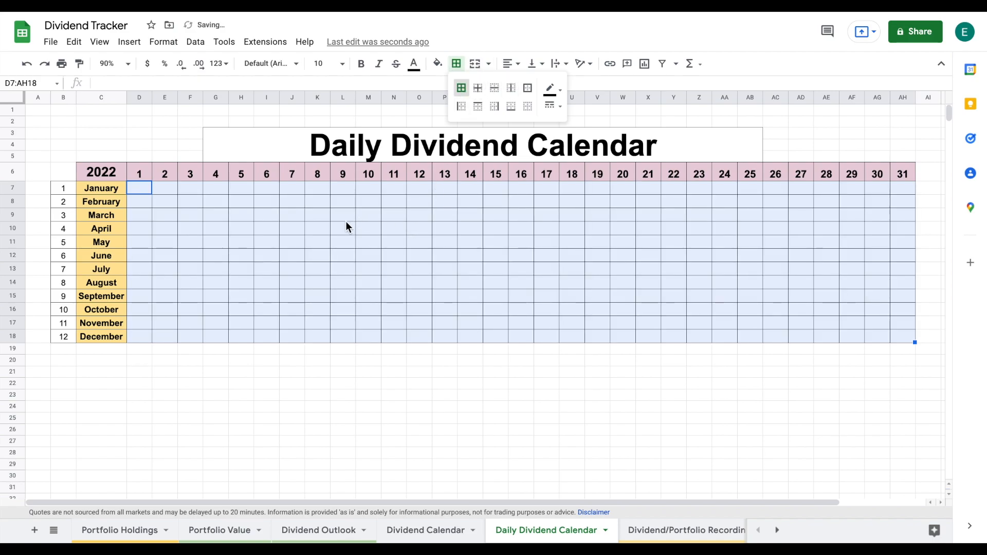
- Start a SUMIF formula in D7 with 'Dividend/Portfolio Recording'!D66:D220 as the criteria range
{"action": "left_click", "coordinate": [143, 189]}
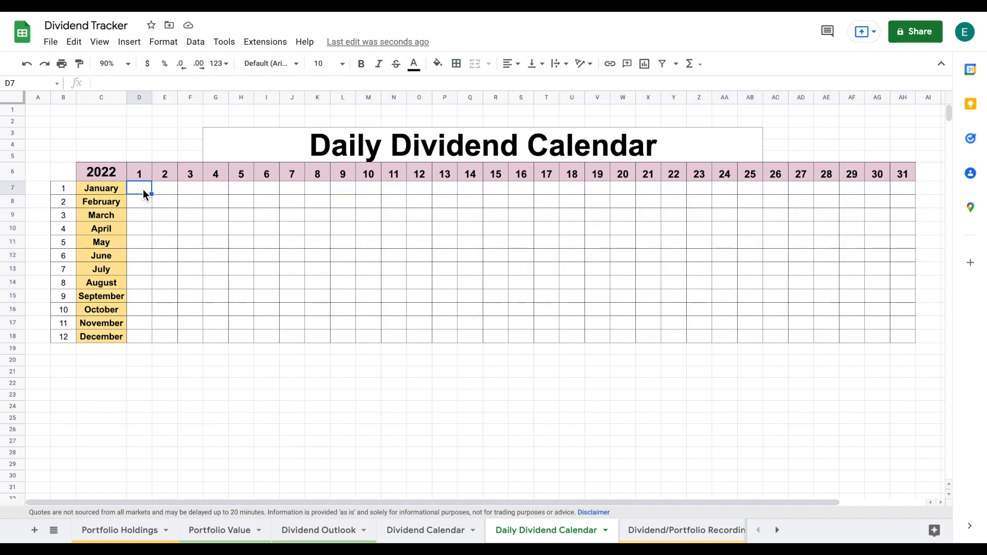
{"action": "type", "text": "=sumif"}
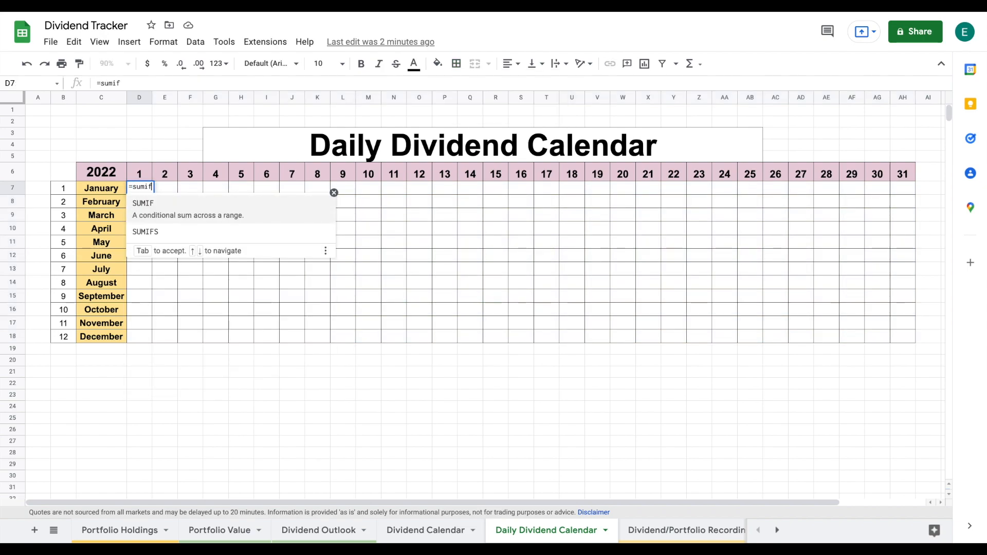
{"action": "left_click", "coordinate": [208, 212]}
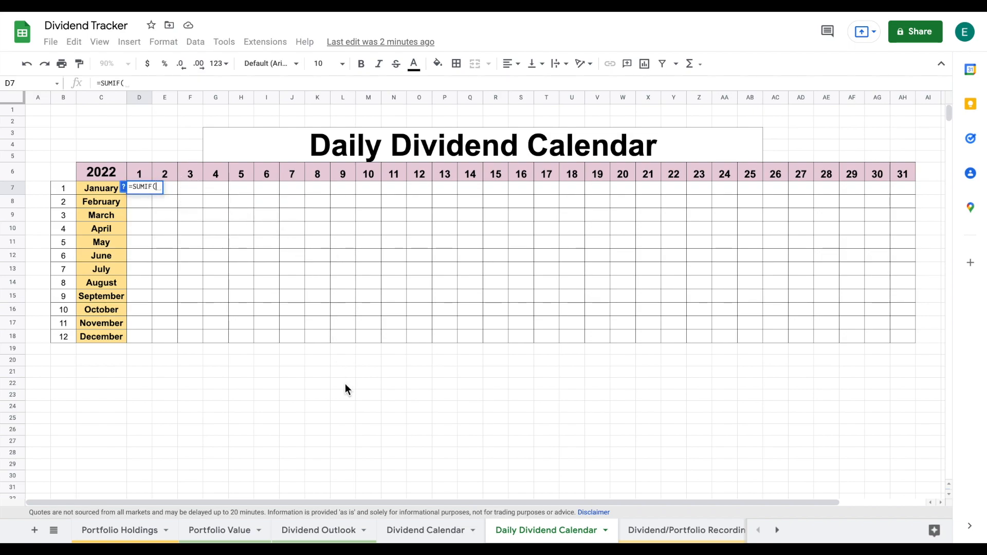
{"action": "left_click", "coordinate": [327, 530]}
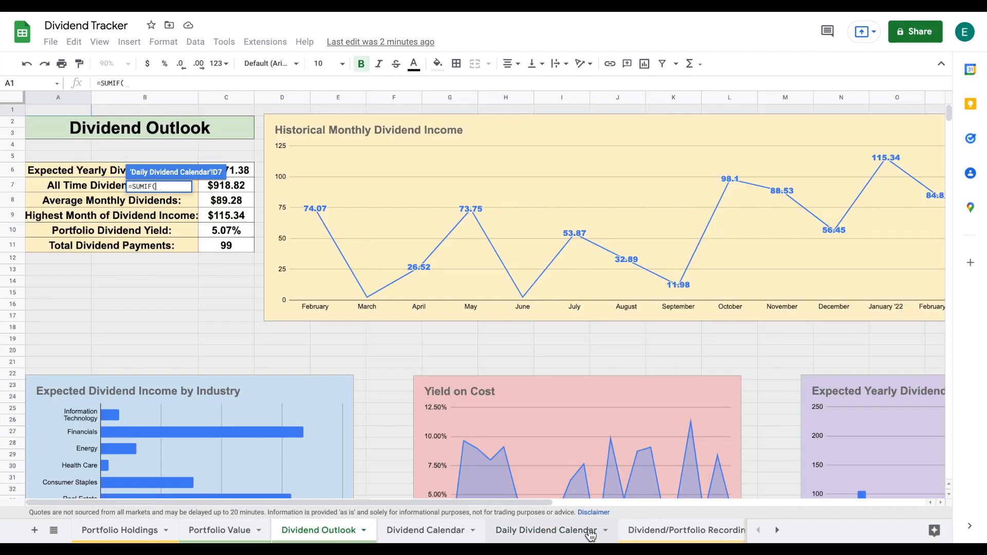
{"action": "left_click", "coordinate": [675, 530]}
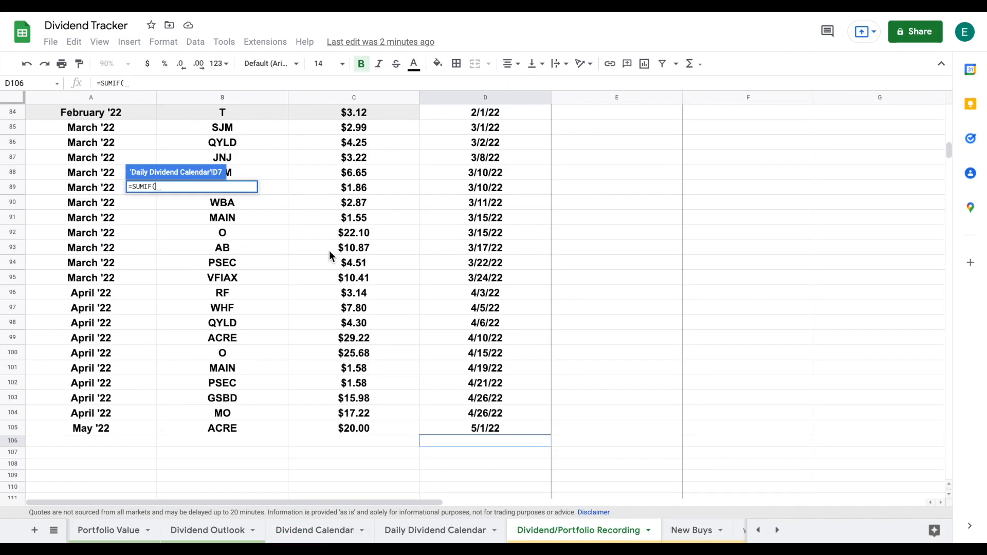
{"action": "scroll", "coordinate": [330, 255], "scroll_direction": "up", "scroll_amount": 6}
{"action": "scroll", "coordinate": [329, 250], "scroll_direction": "up", "scroll_amount": 1}
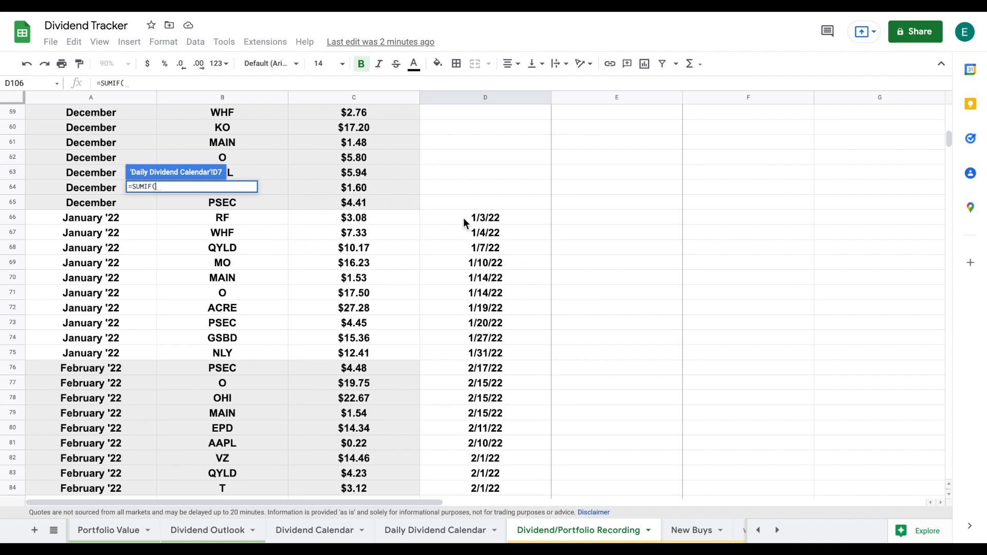
{"action": "left_click_drag", "start_coordinate": [468, 222], "coordinate": [486, 494]}
{"action": "scroll", "coordinate": [494, 319], "scroll_direction": "up", "scroll_amount": 20}
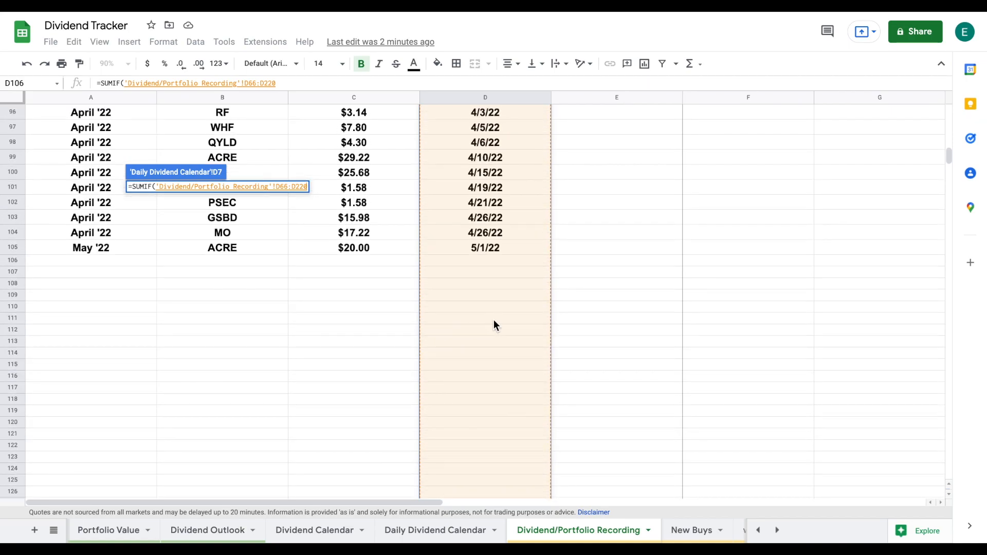
{"action": "scroll", "coordinate": [493, 322], "scroll_direction": "up", "scroll_amount": 6}
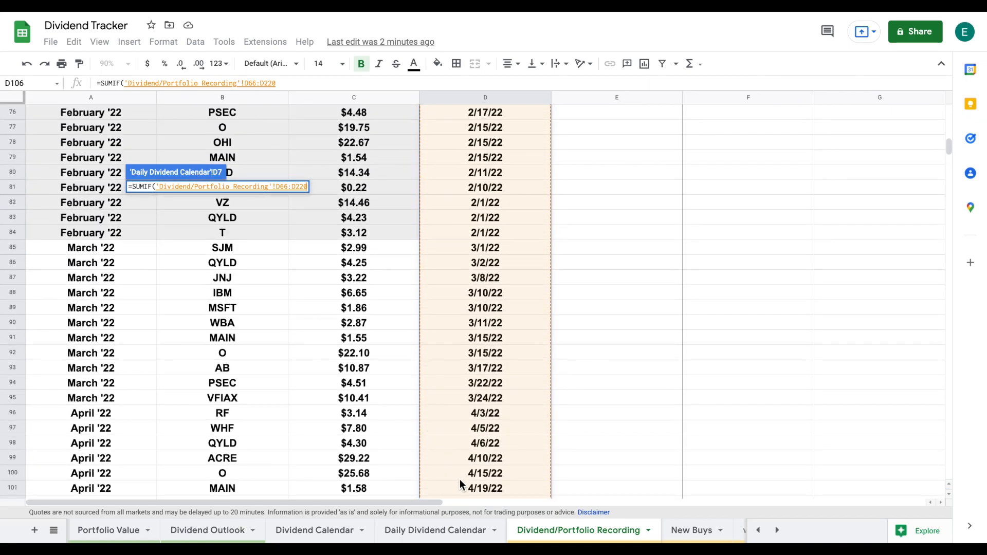
{"action": "left_click", "coordinate": [449, 531]}
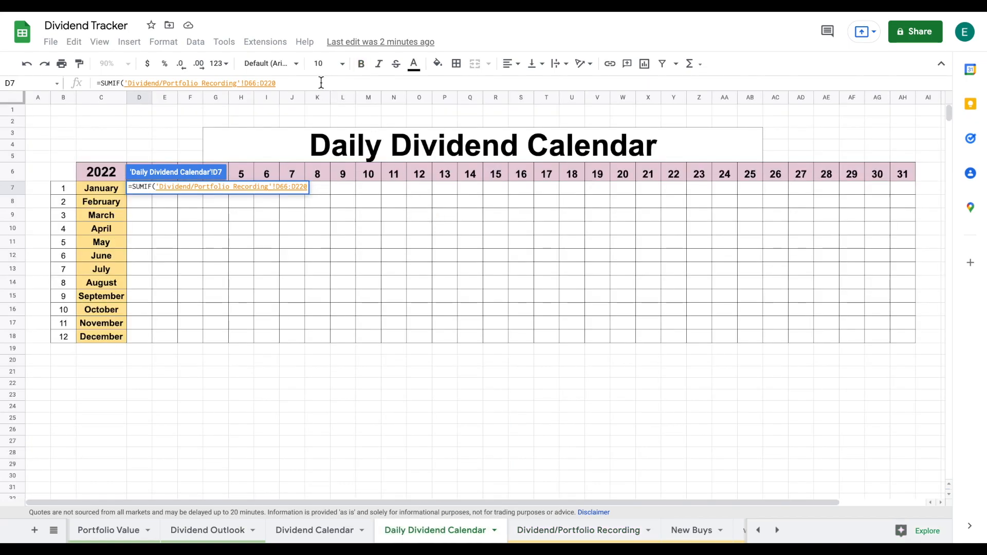
- Begin the SUMIF criterion in D7 with a DATE function that takes its year from the absolute reference $C$6
{"action": "type", "text": ",date"}
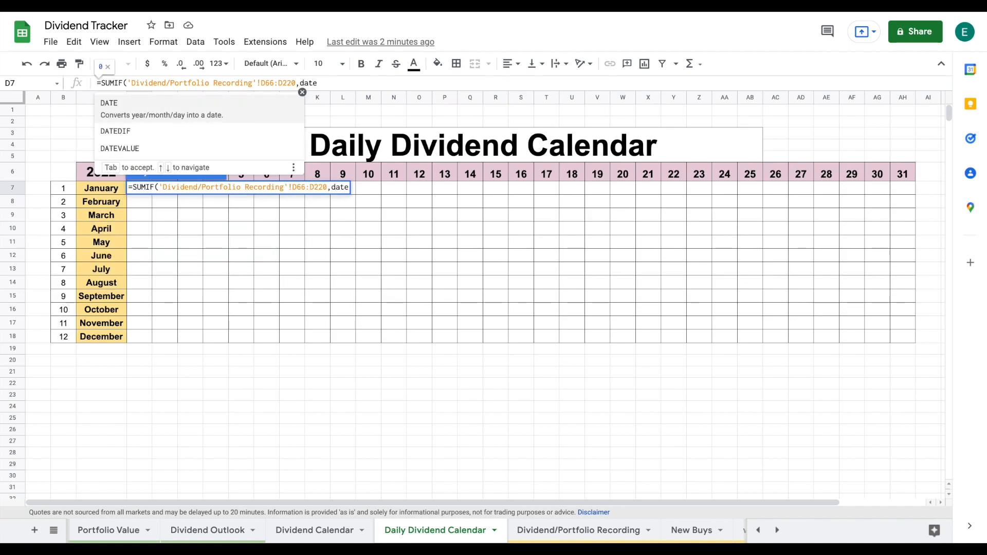
{"action": "type", "text": "("}
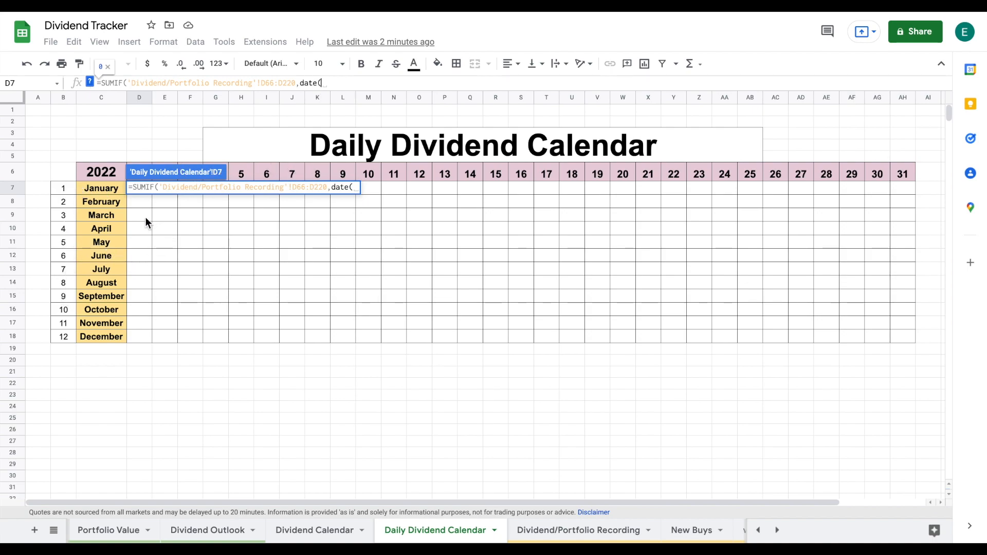
{"action": "left_click", "coordinate": [100, 174]}
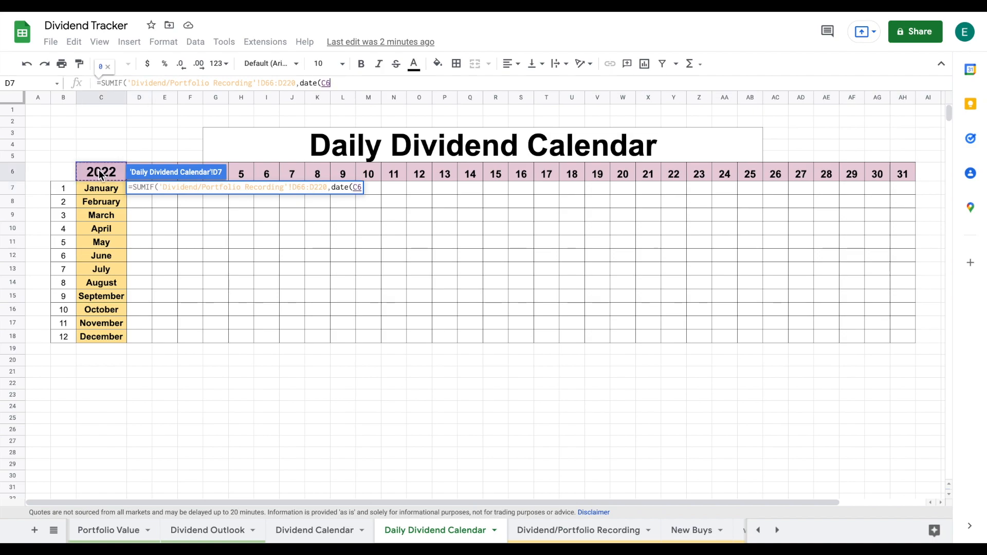
{"action": "left_click", "coordinate": [319, 83]}
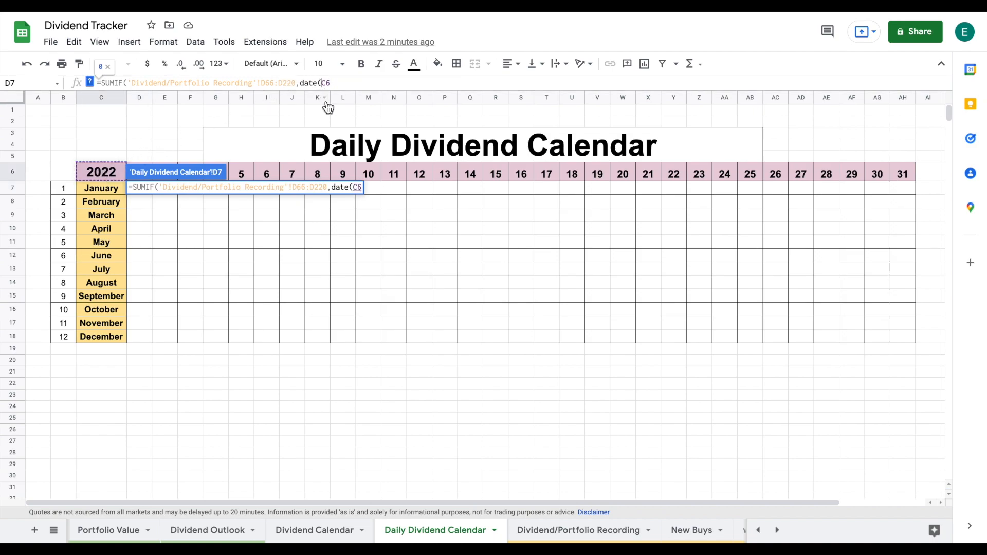
{"action": "type", "text": "$"}
{"action": "key", "text": "Right"}
{"action": "type", "text": "$6,"}
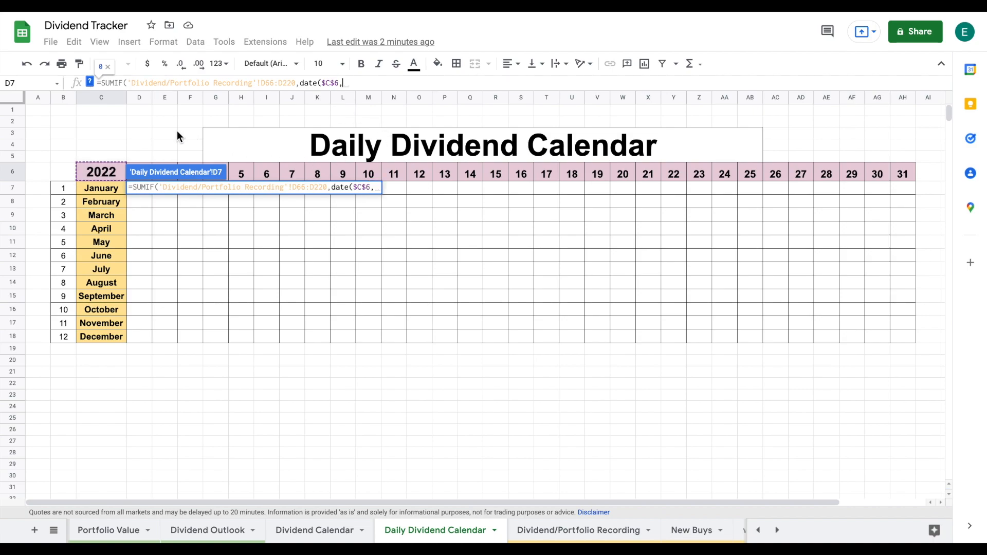
- Complete the DATE function with $B7 as the month and D$6 as the day, ready for the SUMIF's third argument
{"action": "left_click", "coordinate": [70, 191]}
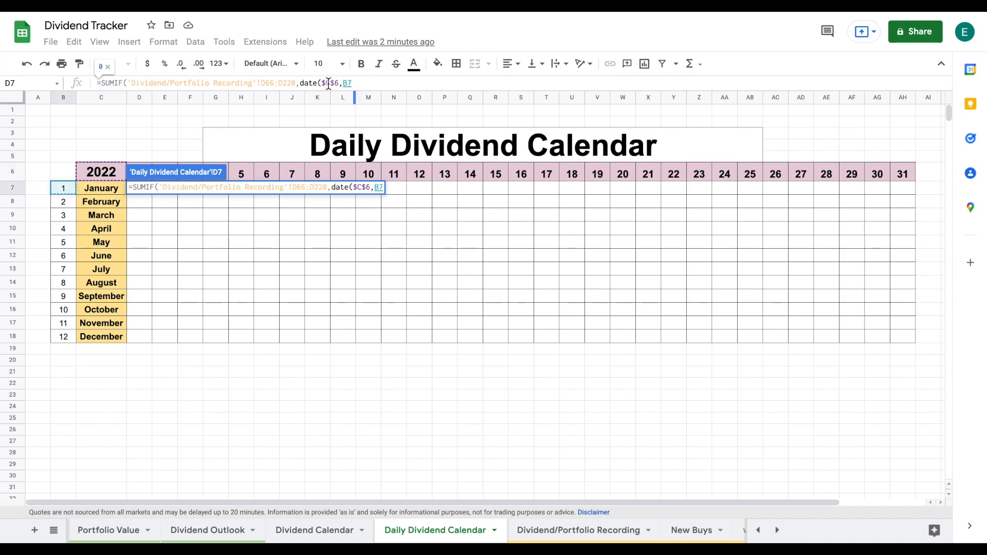
{"action": "left_click", "coordinate": [344, 83]}
{"action": "type", "text": "$6"}
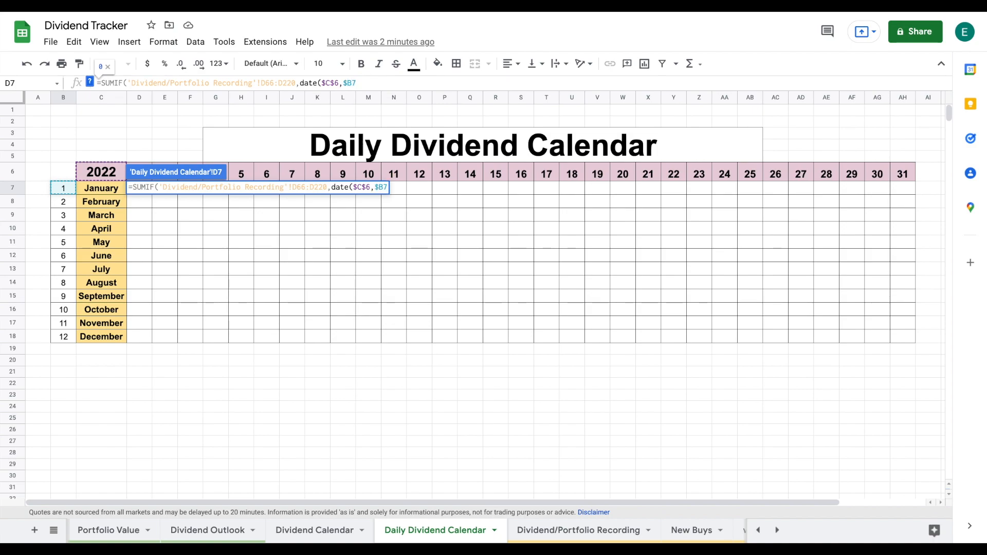
{"action": "type", "text": ","}
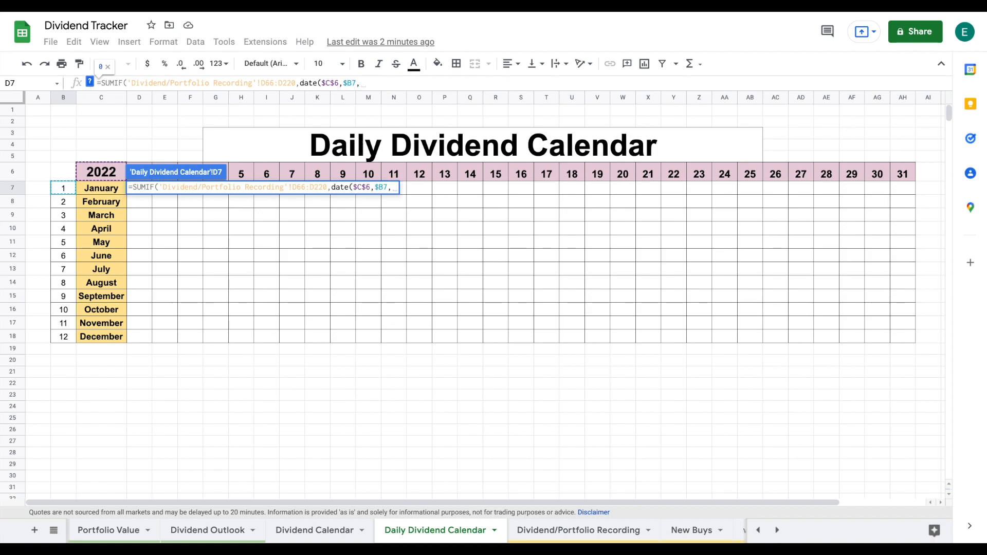
{"action": "scroll", "coordinate": [242, 149], "scroll_direction": "down", "scroll_amount": 1}
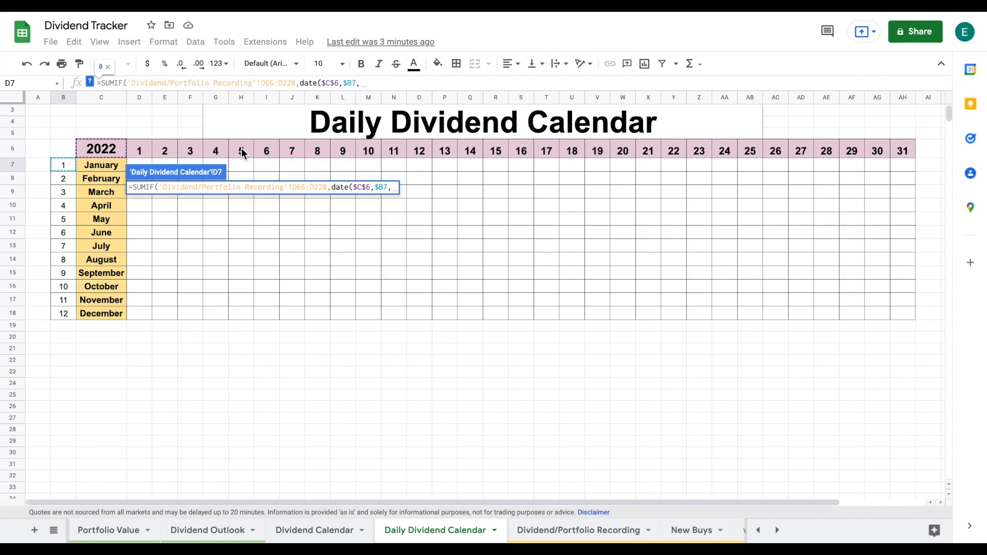
{"action": "left_click", "coordinate": [141, 147]}
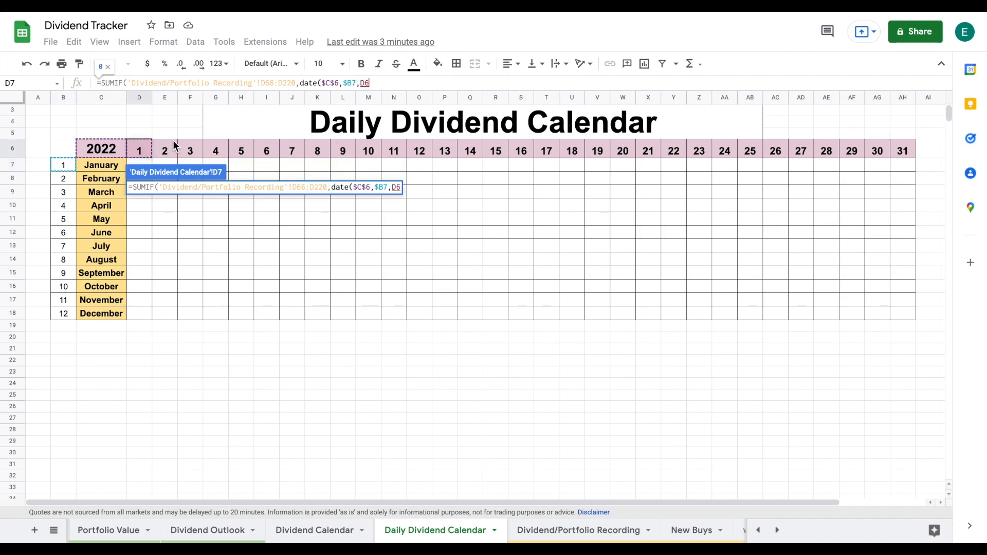
{"action": "type", "text": ","}
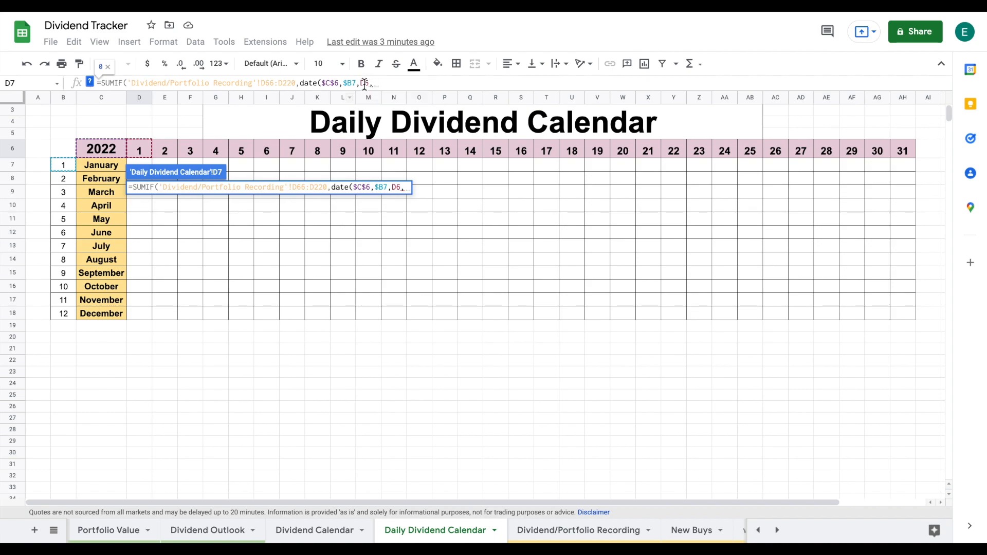
{"action": "type", "text": "$"}
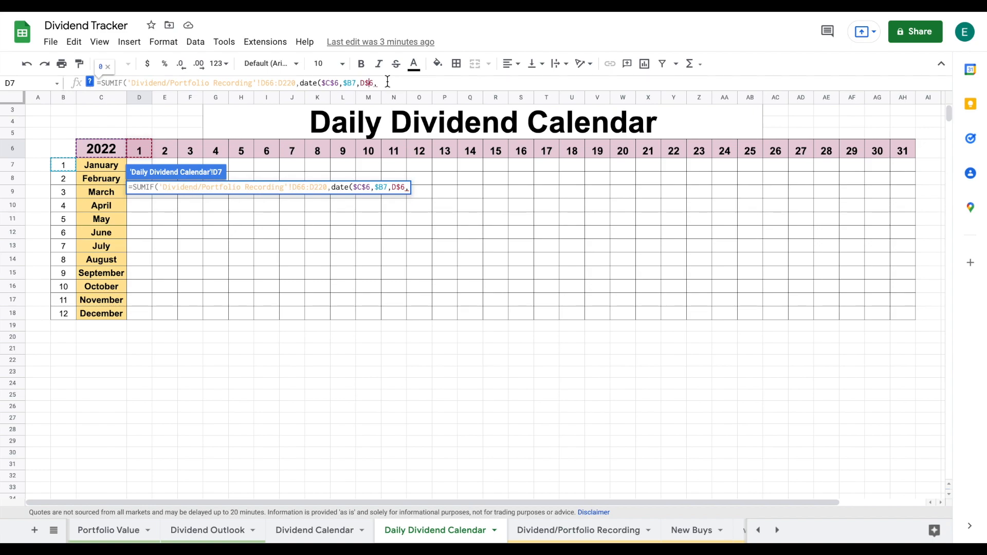
{"action": "key", "text": "BackSpace"}
{"action": "type", "text": "),"}
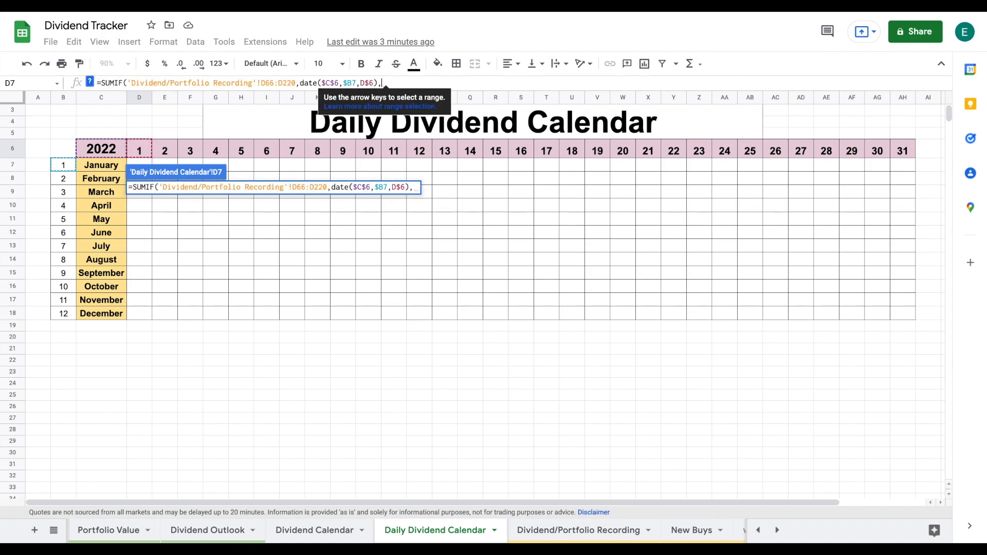
- Add 'Dividend/Portfolio Recording'!C66:C220 as the sum range and close the SUMIF's parentheses
{"action": "left_click", "coordinate": [599, 527]}
{"action": "scroll", "coordinate": [535, 298], "scroll_direction": "up", "scroll_amount": 6}
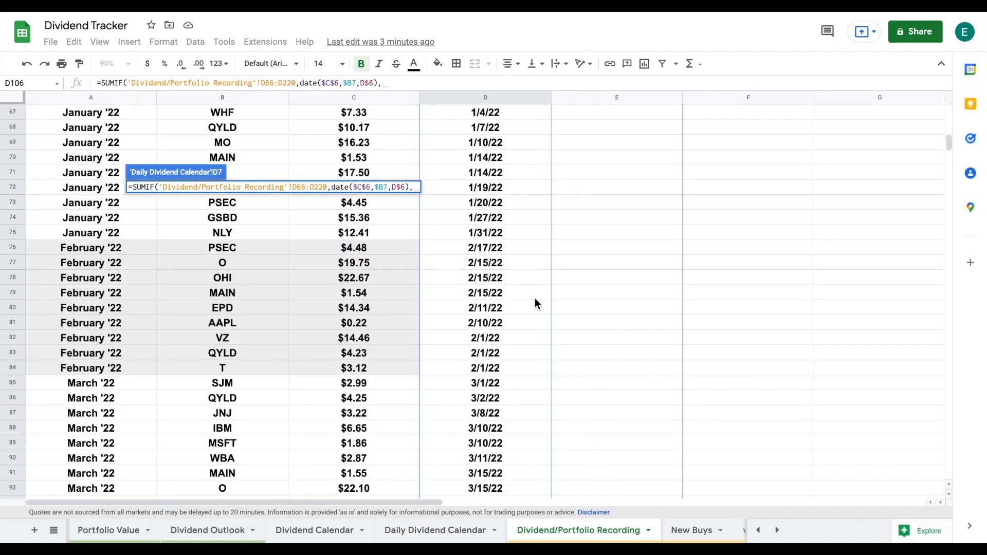
{"action": "scroll", "coordinate": [535, 298], "scroll_direction": "right", "scroll_amount": 2}
{"action": "scroll", "coordinate": [535, 298], "scroll_direction": "down", "scroll_amount": 2}
{"action": "scroll", "coordinate": [534, 298], "scroll_direction": "left", "scroll_amount": 2}
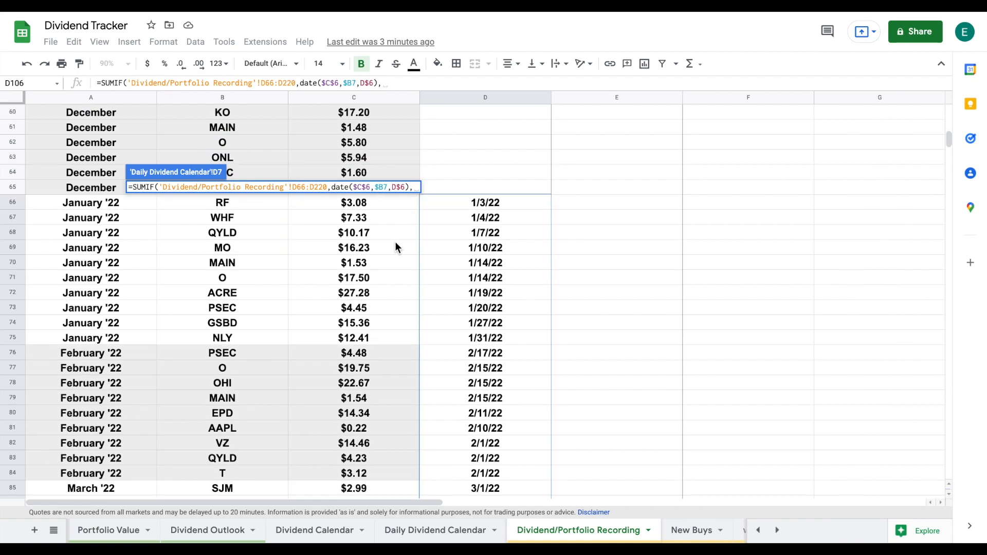
{"action": "scroll", "coordinate": [382, 236], "scroll_direction": "up", "scroll_amount": 2}
{"action": "left_click_drag", "start_coordinate": [375, 233], "coordinate": [375, 288]}
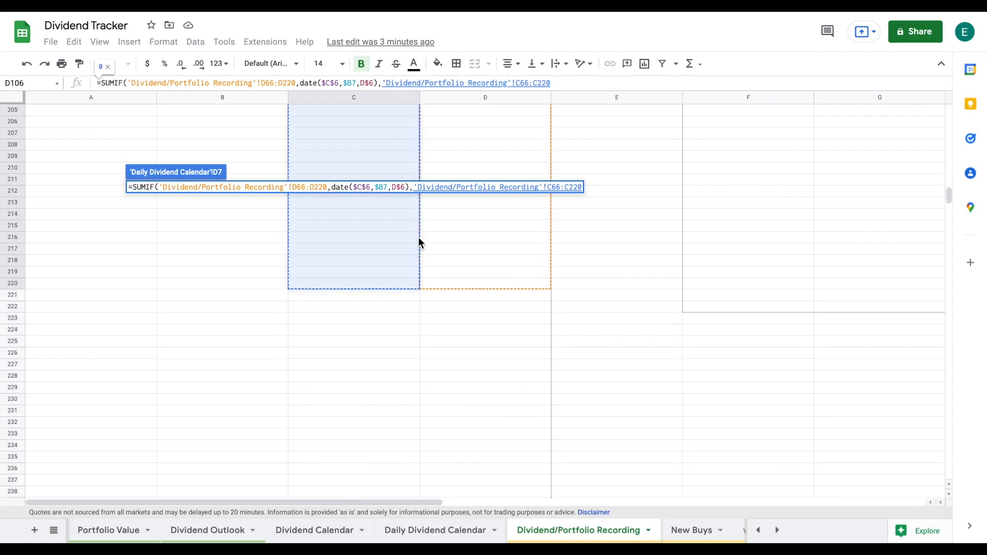
{"action": "left_click_drag", "start_coordinate": [419, 240], "coordinate": [419, 241]}
{"action": "type", "text": ")"}
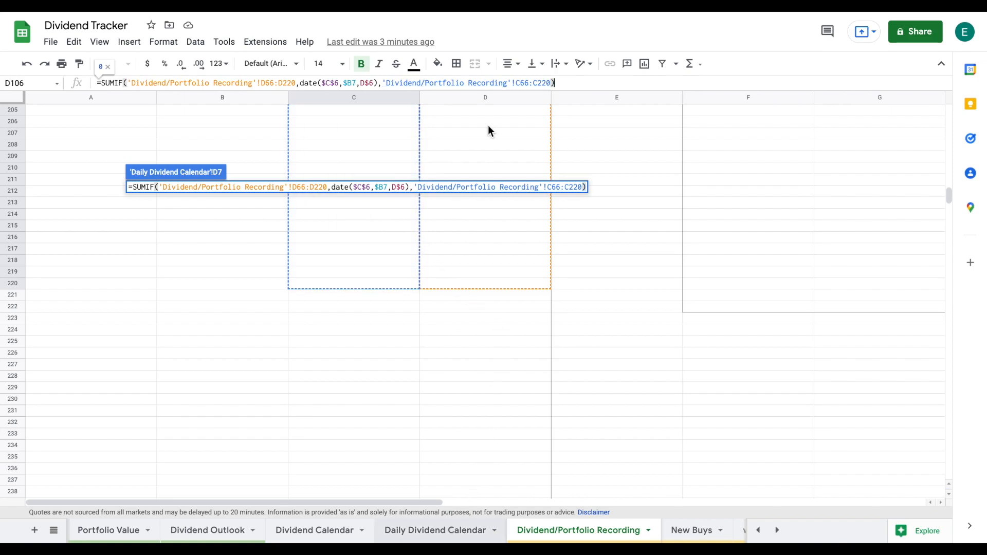
- Enter the SUMIF formula in D7 and make its criteria range absolute as $D$66:$D$220
{"action": "key", "text": "Return"}
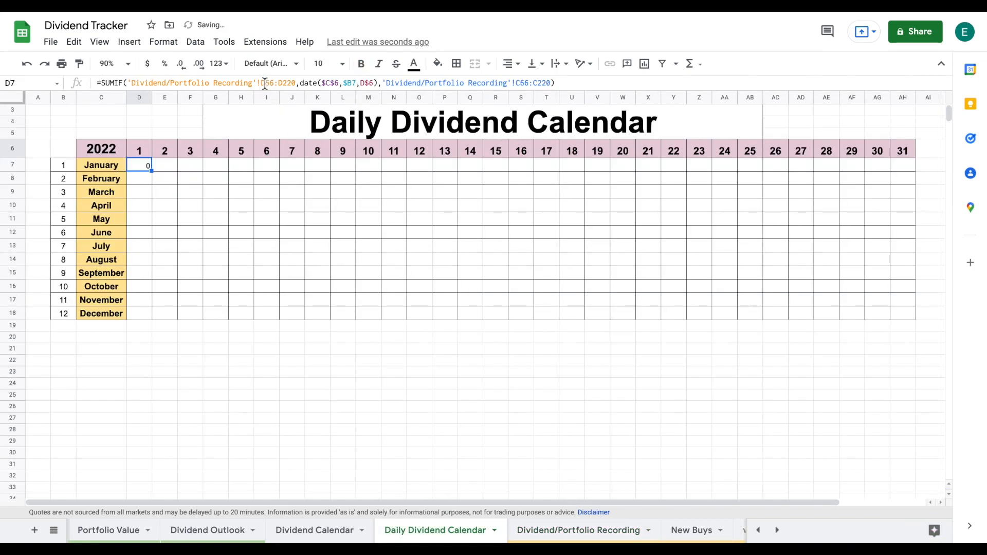
{"action": "left_click", "coordinate": [262, 83]}
{"action": "left_click", "coordinate": [261, 82]}
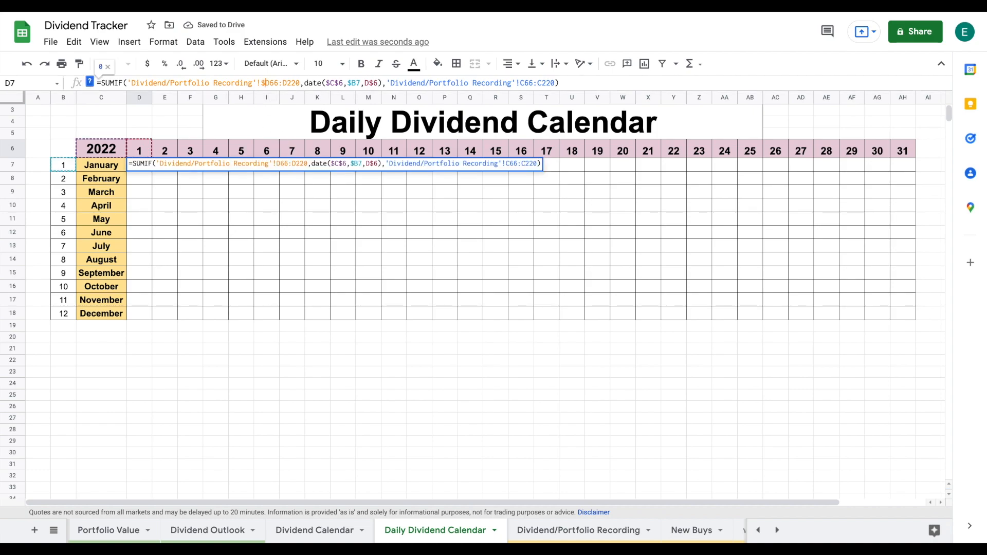
{"action": "type", "text": "$"}
{"action": "left_click", "coordinate": [274, 82]}
{"action": "type", "text": "$D"}
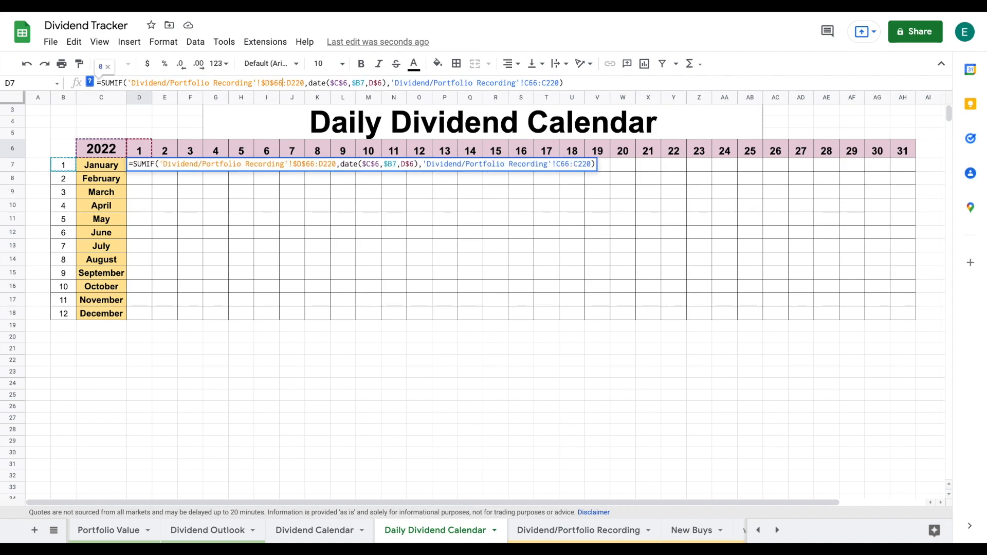
{"action": "type", "text": "$"}
{"action": "left_click", "coordinate": [295, 83]}
{"action": "type", "text": "$D$"}
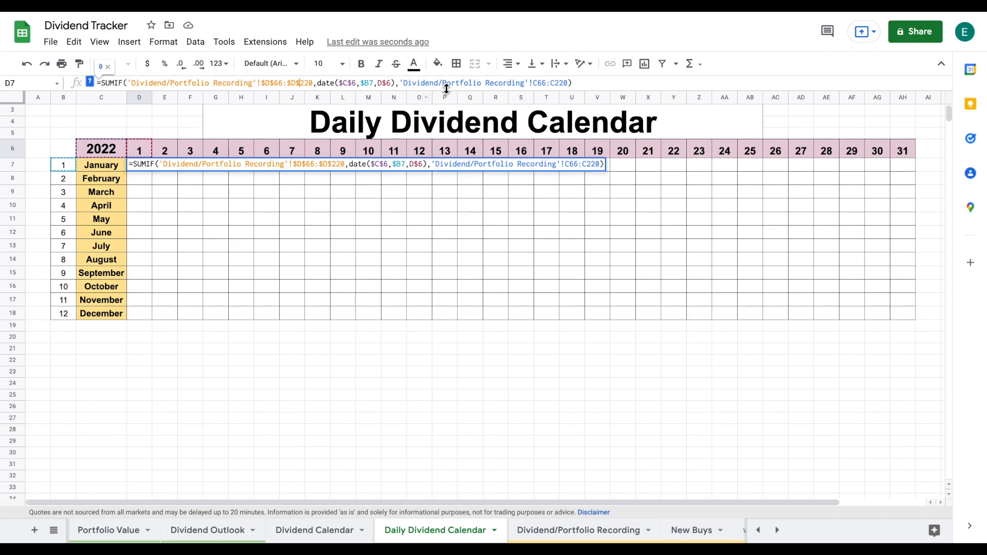
- Make the sum range in D7's SUMIF formula absolute as $C$66:$C$220 and commit the formula
{"action": "left_click", "coordinate": [533, 83]}
{"action": "type", "text": "$C"}
{"action": "type", "text": "$C"}
{"action": "type", "text": "$C"}
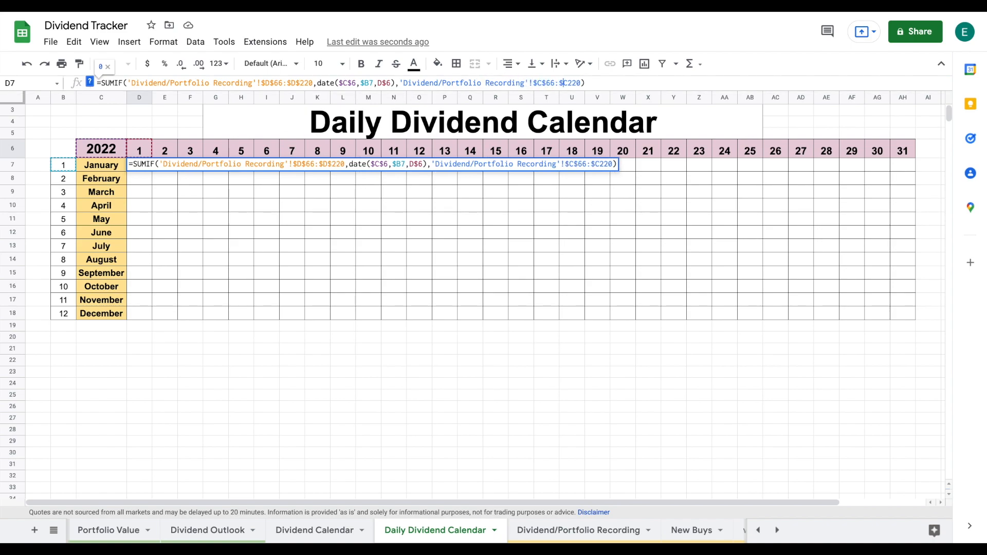
{"action": "type", "text": "$"}
{"action": "key", "text": "Return"}
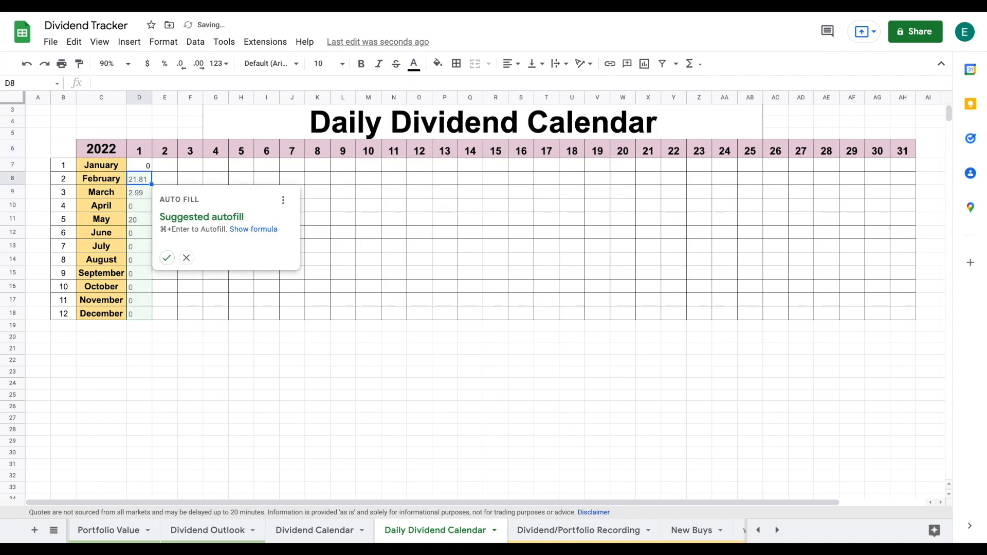
- Fill the SUMIF formula down to December and across to day 31, covering D7:AH18
{"action": "left_click", "coordinate": [172, 259]}
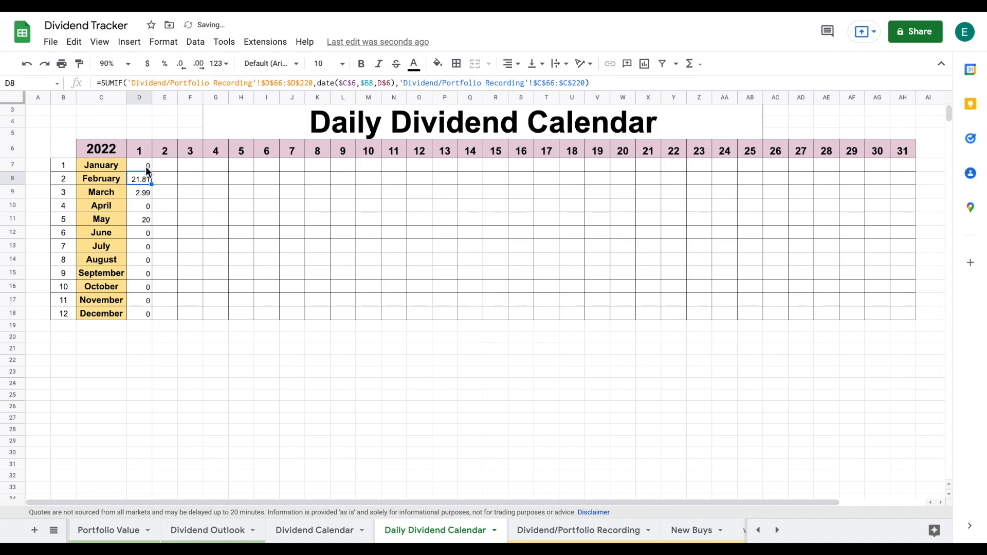
{"action": "left_click_drag", "start_coordinate": [146, 169], "coordinate": [685, 315]}
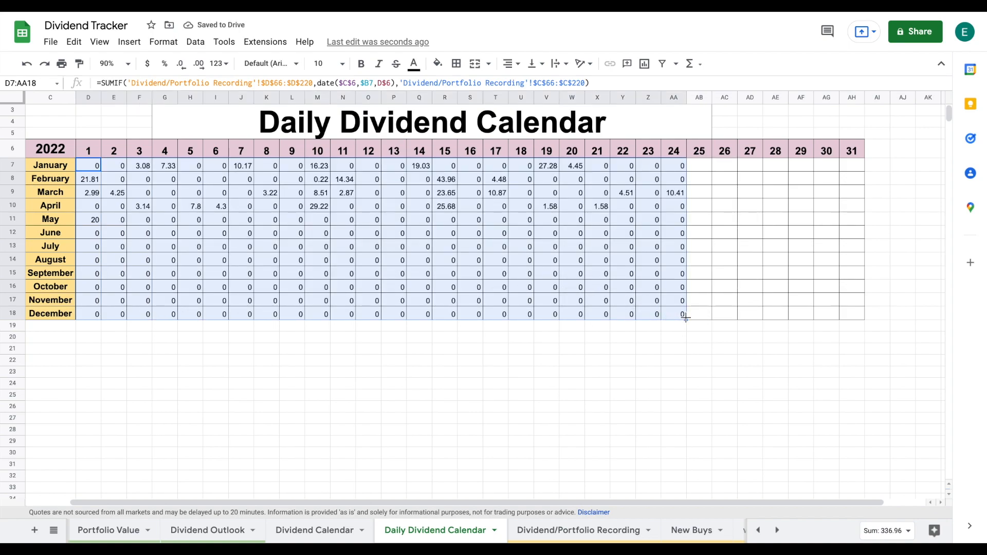
{"action": "left_click_drag", "start_coordinate": [841, 312], "coordinate": [855, 313]}
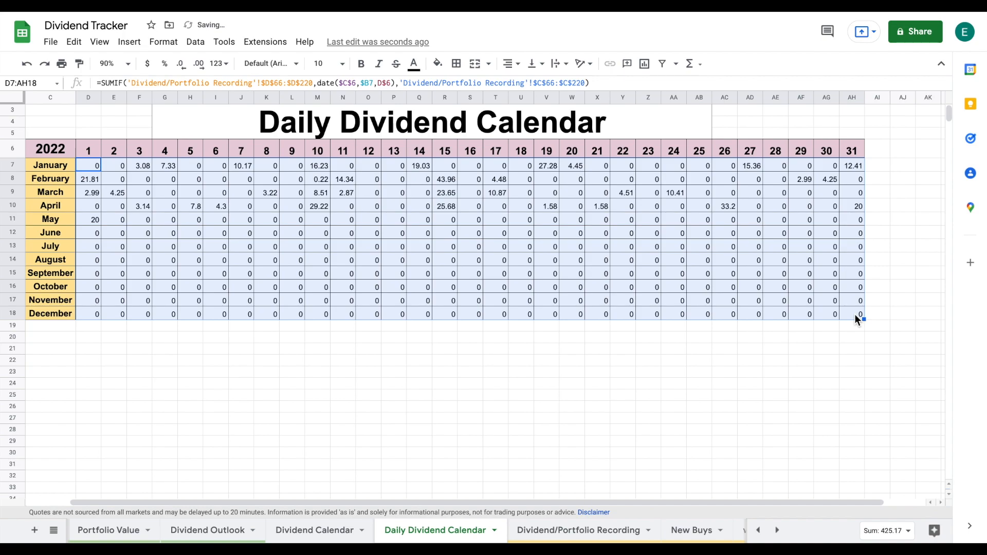
- Center the contents of all cells in the Daily Dividend Calendar sheet horizontally
{"action": "scroll", "coordinate": [270, 313], "scroll_direction": "up", "scroll_amount": 1}
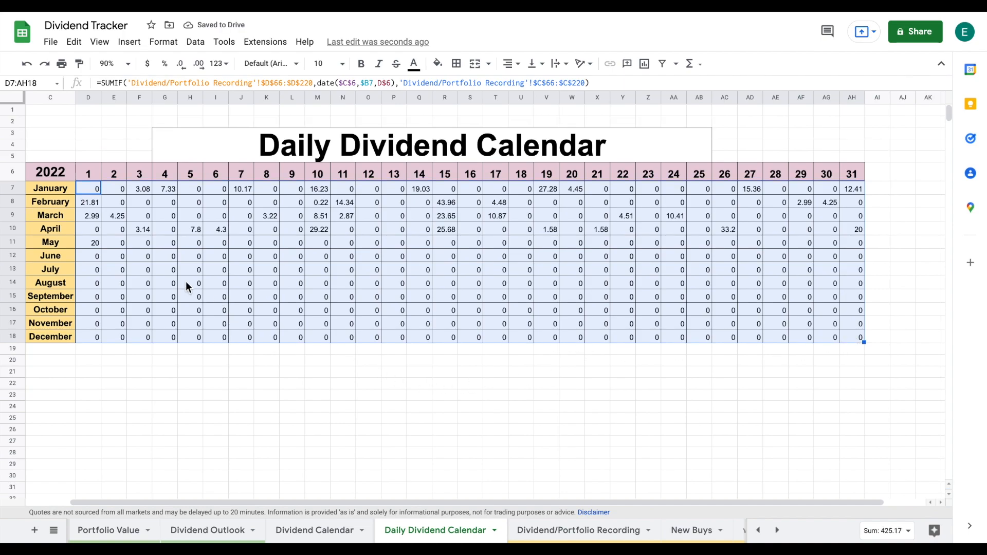
{"action": "left_click", "coordinate": [11, 98]}
{"action": "left_click", "coordinate": [508, 63]}
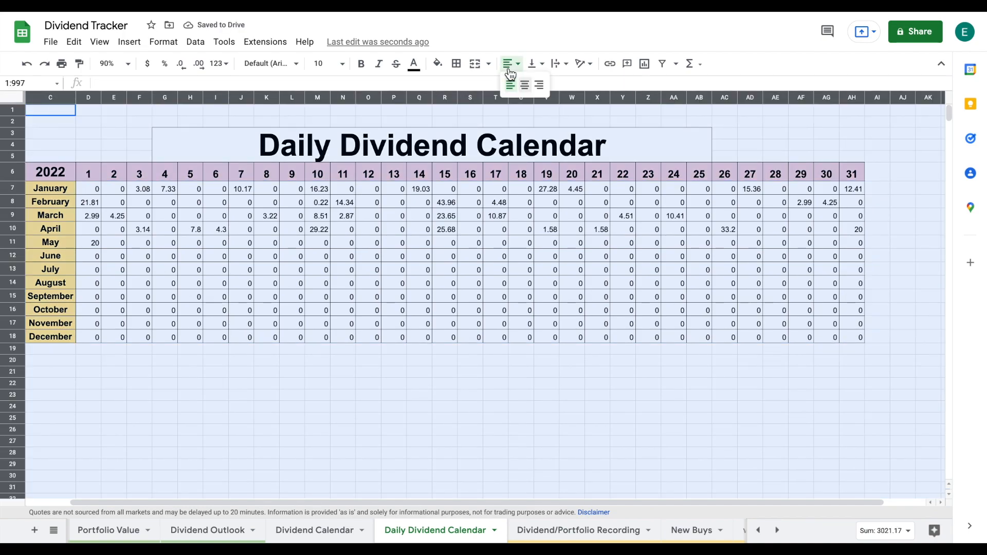
{"action": "left_click", "coordinate": [527, 84]}
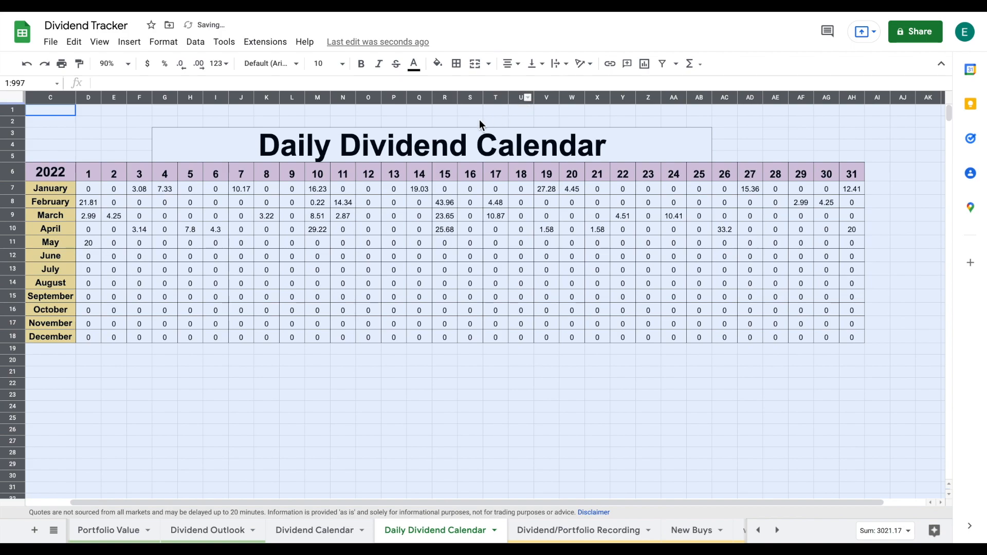
- Add a conditional formatting rule to D7:AH18 that applies the default green style to values greater than 0
{"action": "left_click_drag", "start_coordinate": [91, 190], "coordinate": [843, 342]}
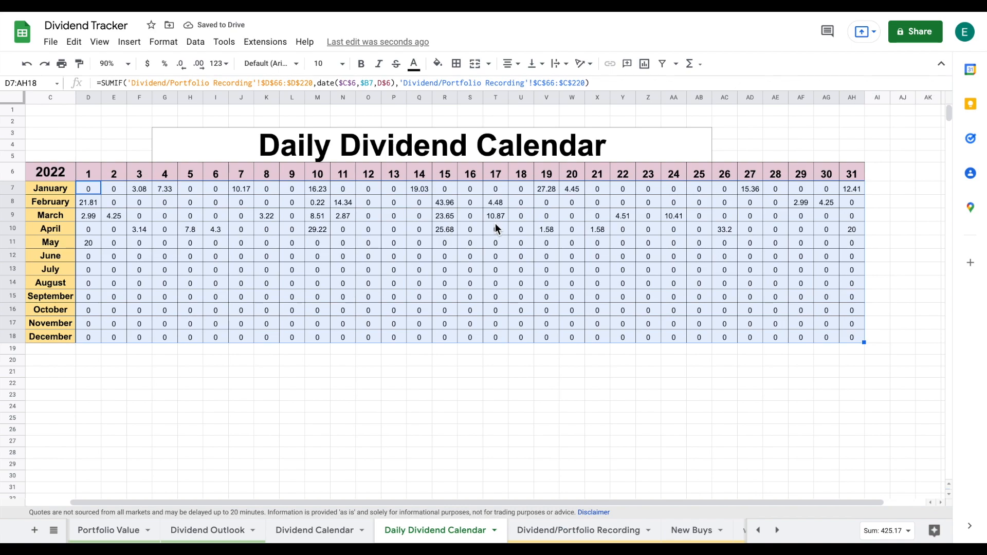
{"action": "left_click", "coordinate": [165, 41]}
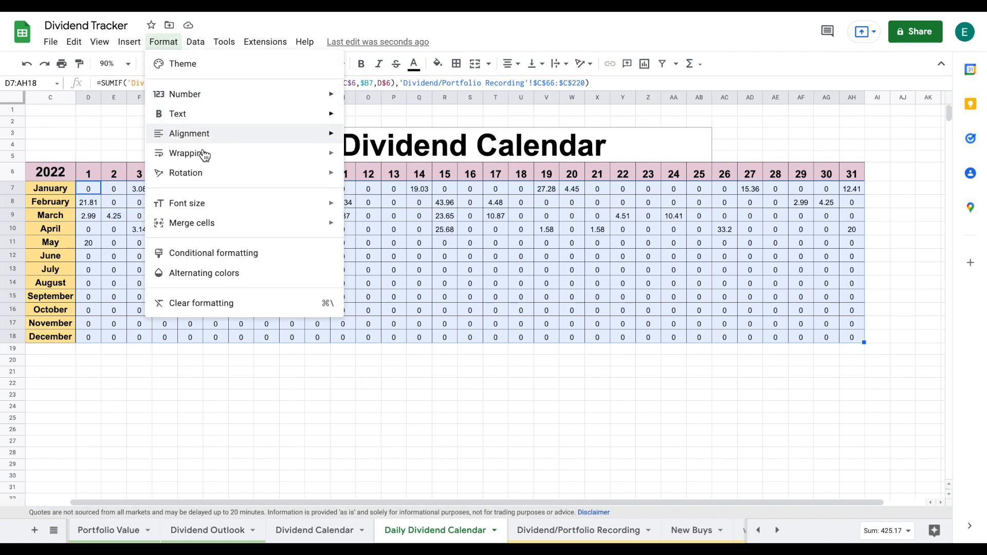
{"action": "left_click", "coordinate": [225, 253]}
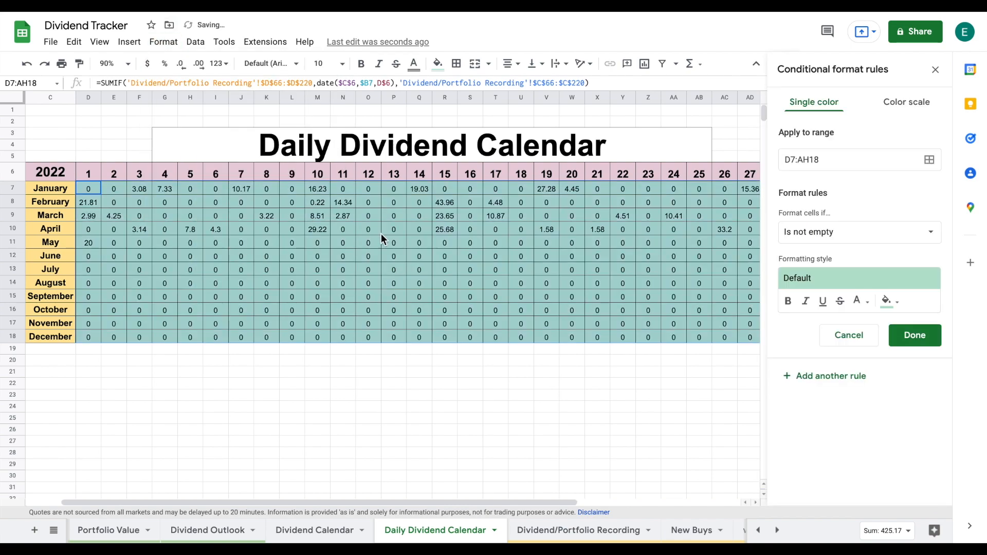
{"action": "left_click", "coordinate": [868, 232]}
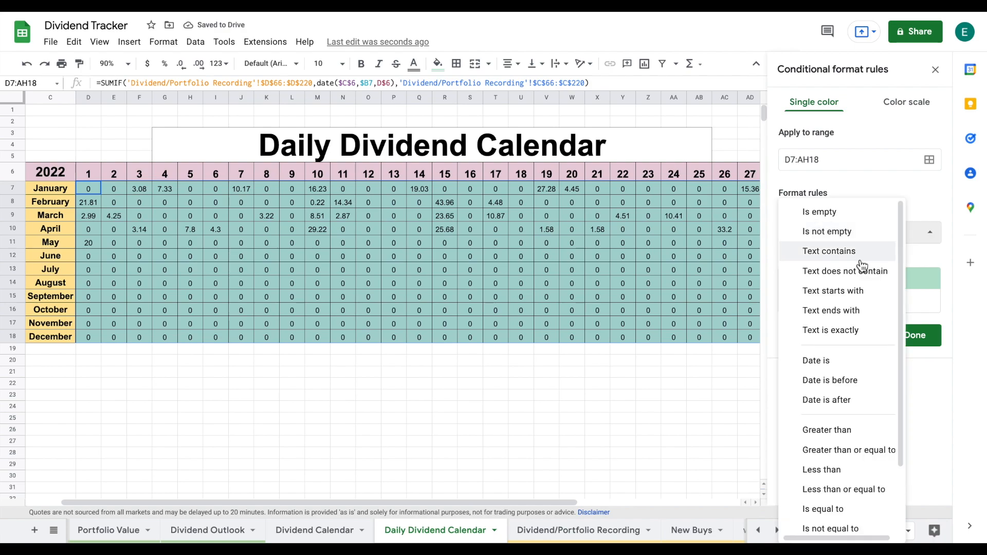
{"action": "left_click", "coordinate": [839, 431]}
{"action": "left_click", "coordinate": [848, 259]}
{"action": "type", "text": "0"}
{"action": "left_click", "coordinate": [855, 314]}
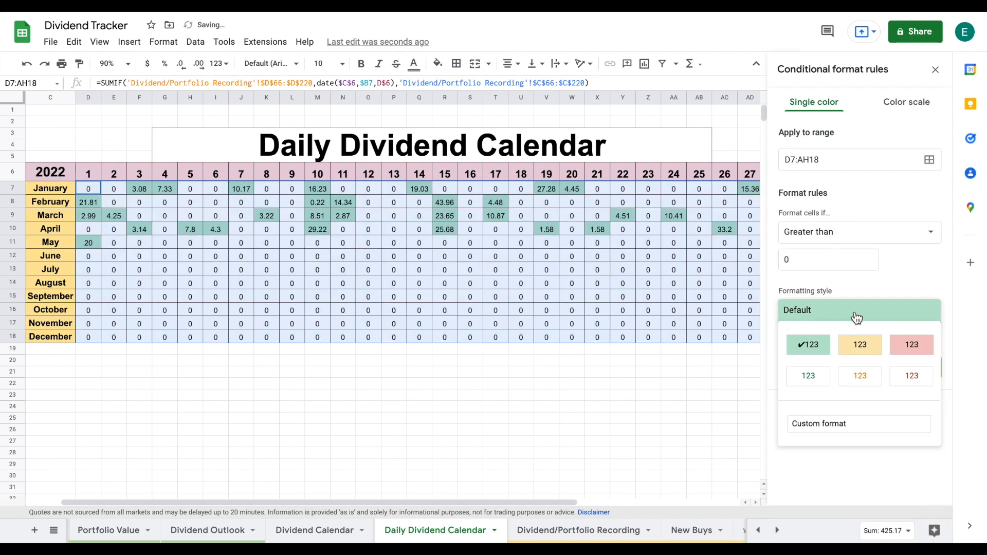
{"action": "left_click", "coordinate": [855, 315]}
{"action": "left_click", "coordinate": [915, 366]}
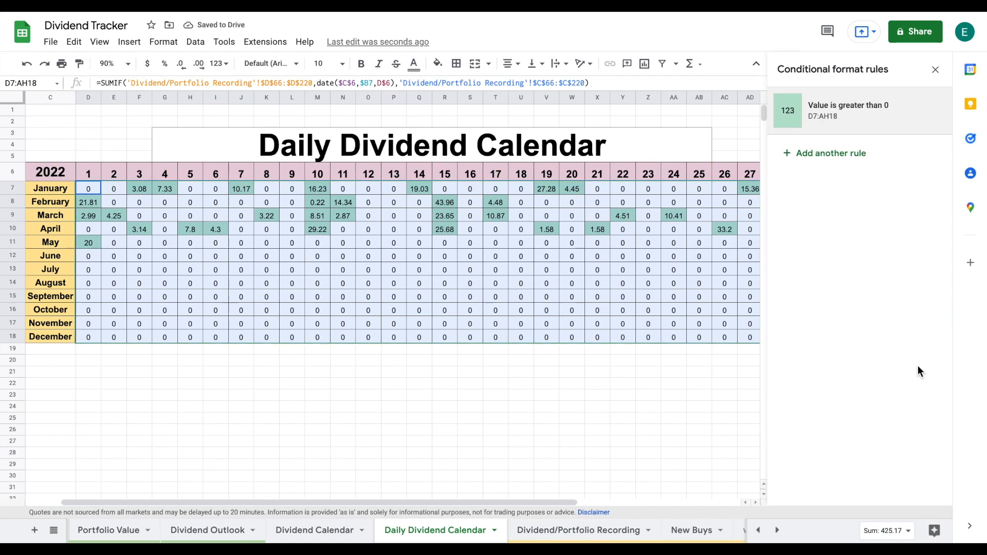
{"action": "left_click", "coordinate": [935, 70]}
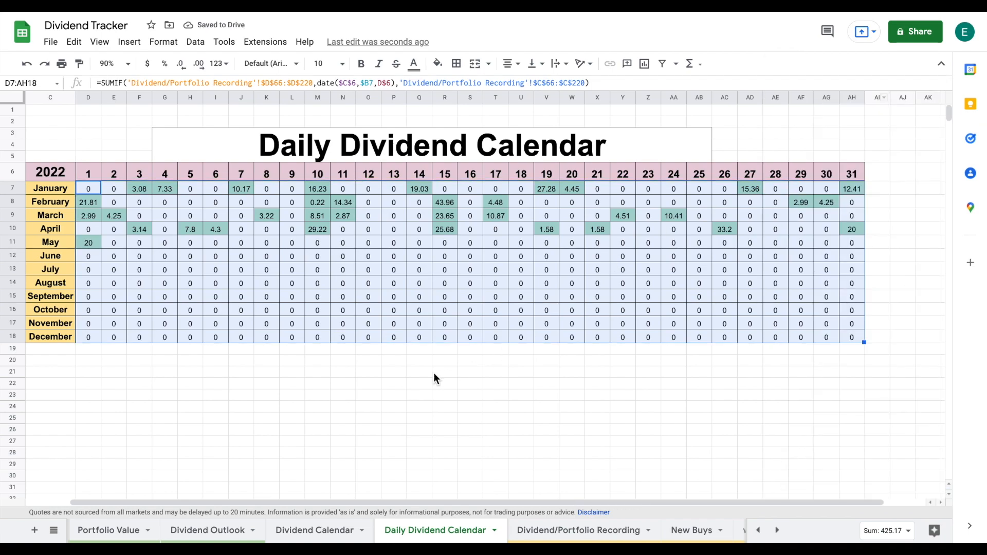
{"action": "left_click", "coordinate": [419, 372]}
- Fill the merged Daily Dividend Calendar title cell with the standard yellow-orange color
{"action": "scroll", "coordinate": [380, 362], "scroll_direction": "left", "scroll_amount": 1}
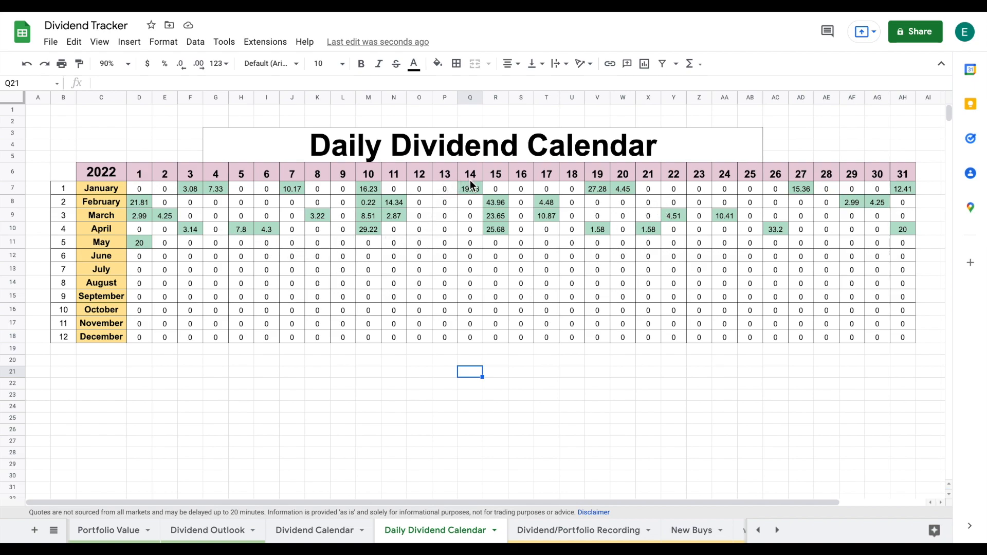
{"action": "left_click", "coordinate": [459, 147]}
{"action": "left_click", "coordinate": [438, 65]}
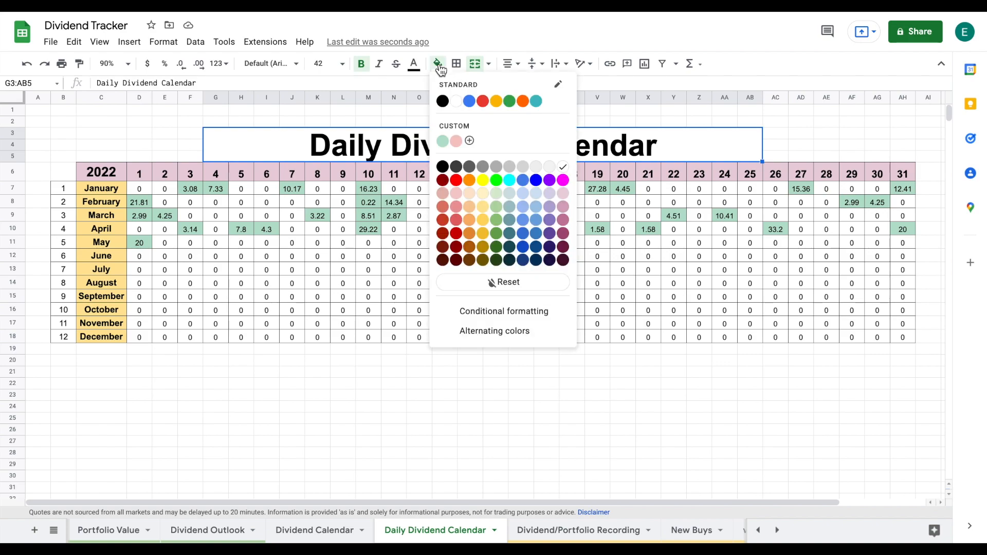
{"action": "left_click", "coordinate": [497, 101]}
{"action": "left_click", "coordinate": [376, 387]}
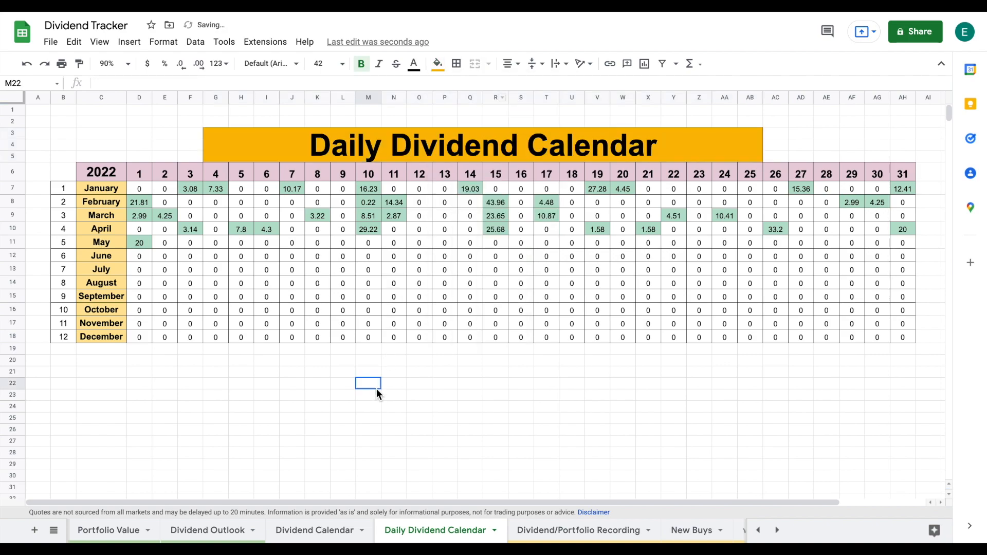
{"action": "right_click", "coordinate": [12, 156]}
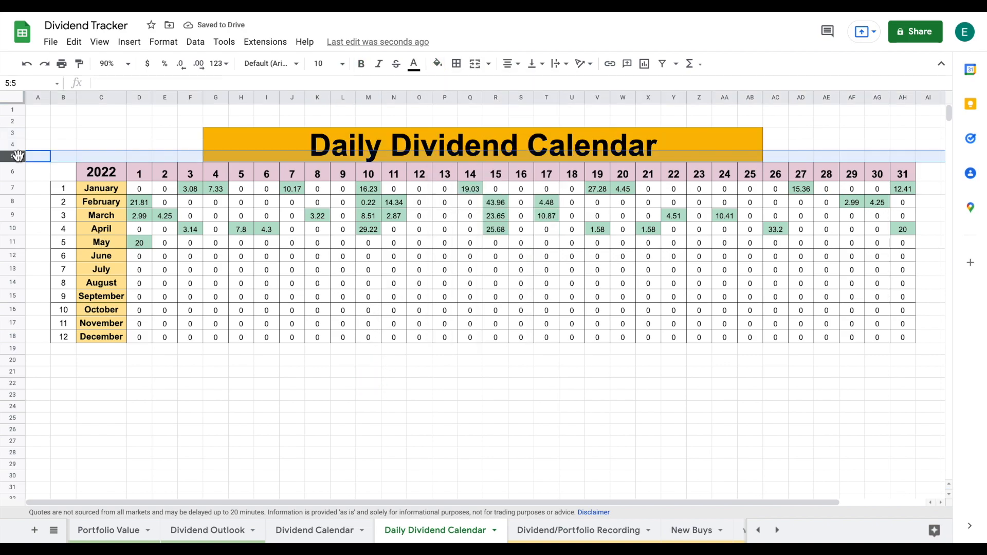
{"action": "left_click", "coordinate": [95, 279]}
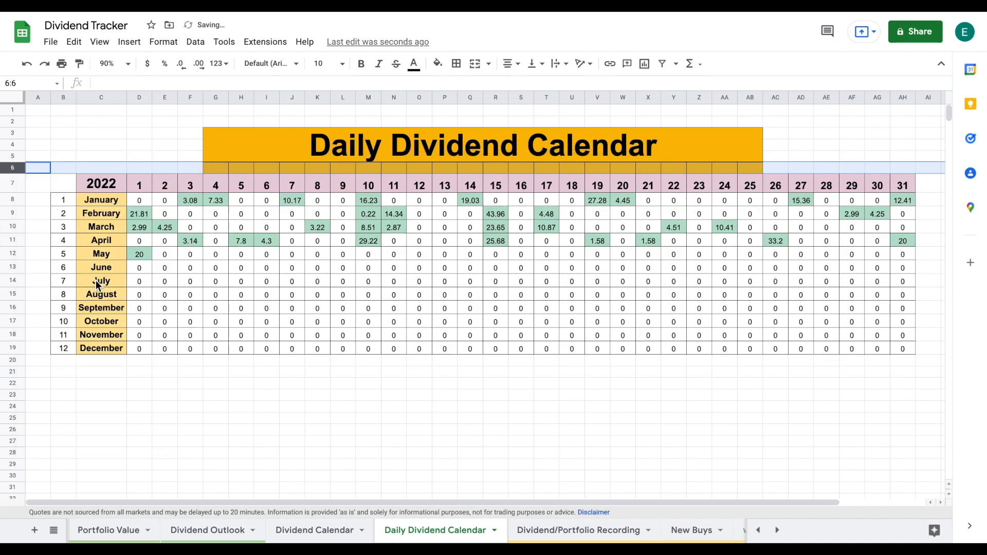
{"action": "key", "text": "ctrl+z"}
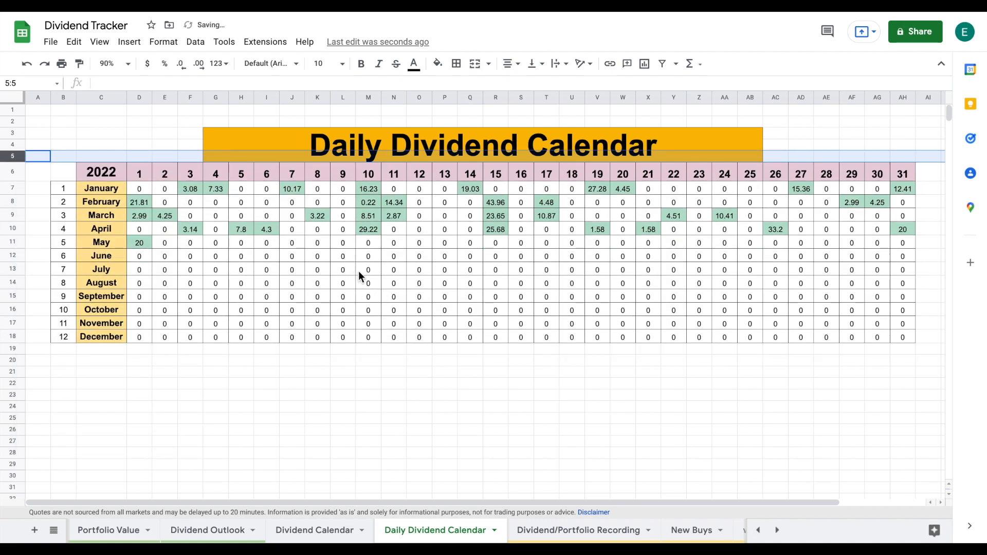
{"action": "left_click", "coordinate": [389, 351]}
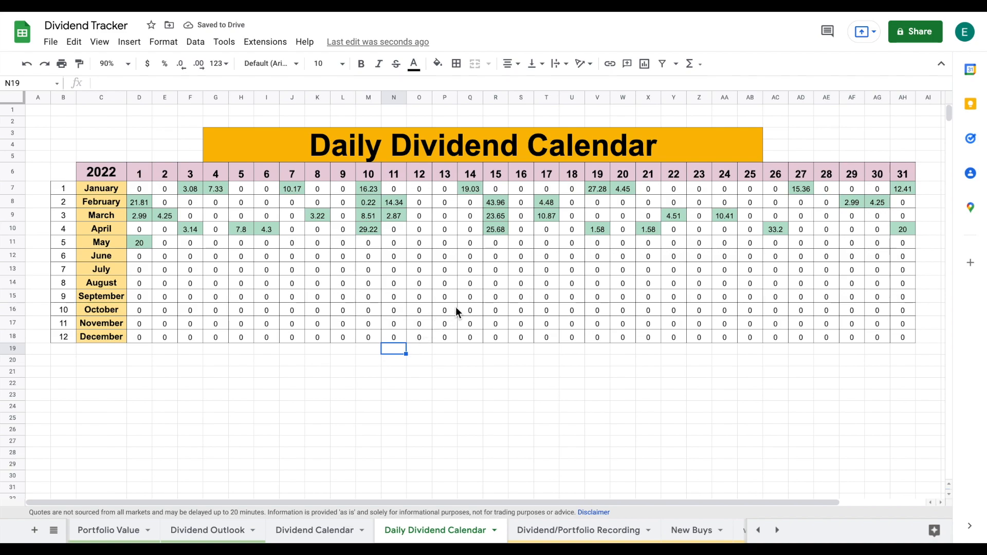
- In row 106 of the Dividend/Portfolio Recording sheet, start a new dividend entry with month May '22 and ticker O
{"action": "left_click", "coordinate": [575, 530]}
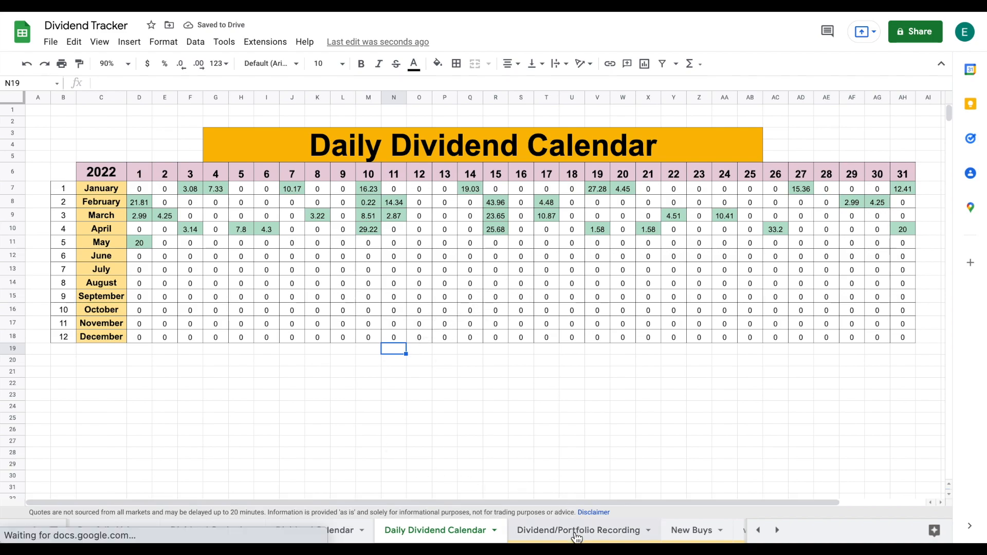
{"action": "scroll", "coordinate": [267, 353], "scroll_direction": "up", "scroll_amount": 20}
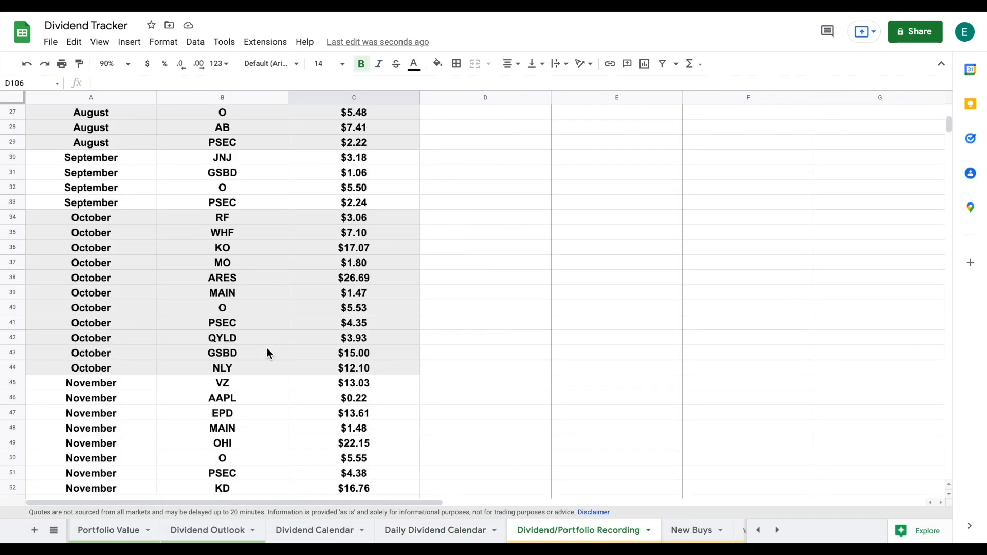
{"action": "scroll", "coordinate": [266, 353], "scroll_direction": "down", "scroll_amount": 13}
{"action": "scroll", "coordinate": [267, 353], "scroll_direction": "down", "scroll_amount": 5}
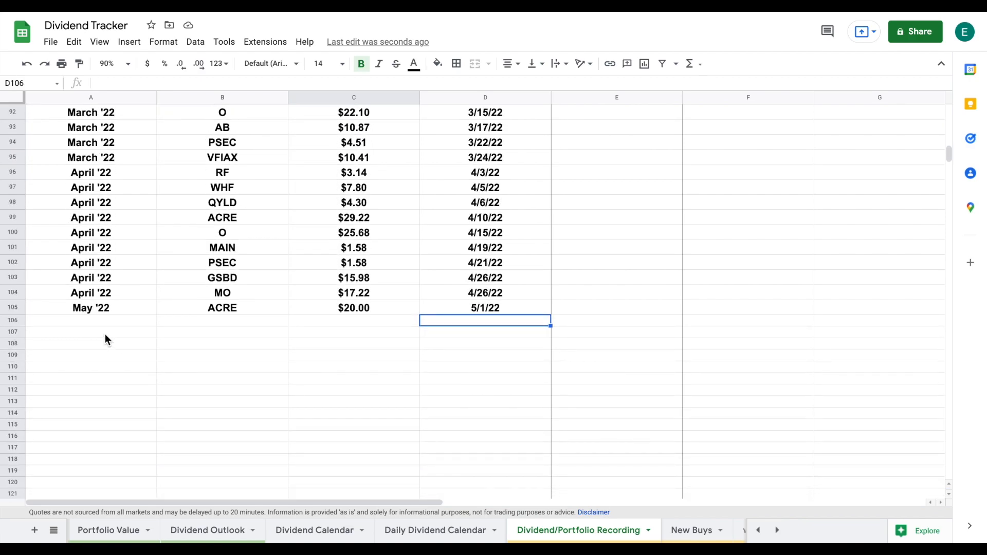
{"action": "left_click", "coordinate": [97, 319]}
{"action": "type", "text": "Ma"}
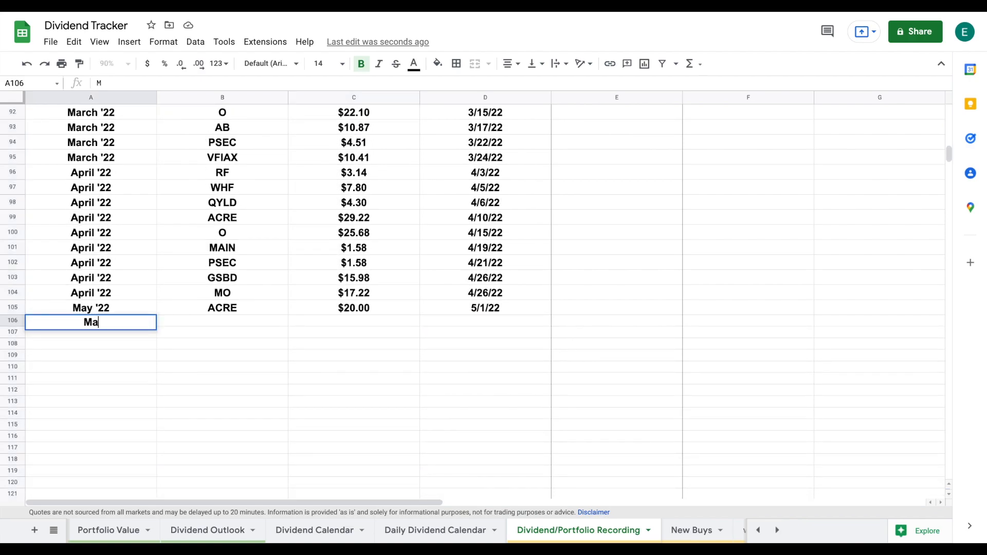
{"action": "type", "text": "y '2"}
{"action": "key", "text": "Tab"}
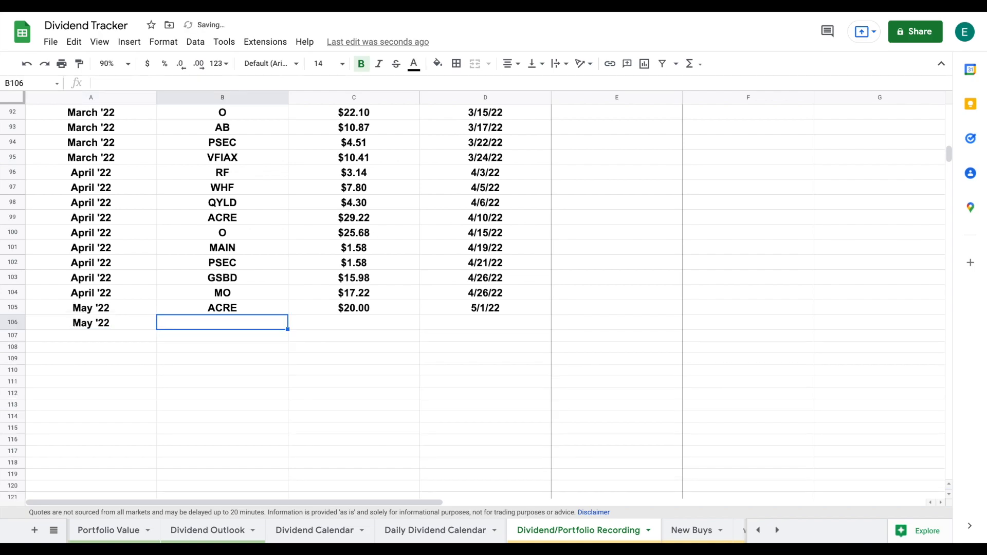
{"action": "type", "text": "O"}
{"action": "key", "text": "Tab"}
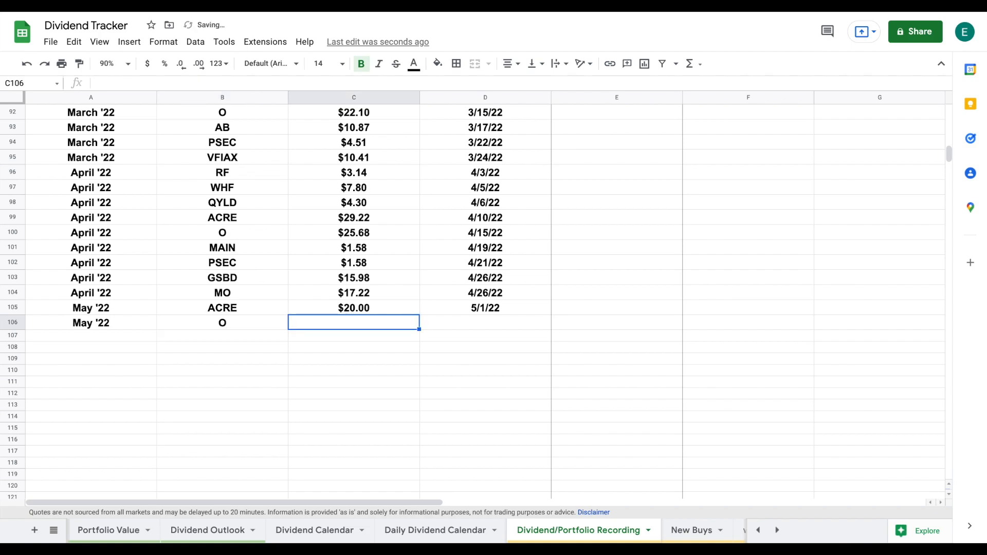
- Complete the row 106 dividend entry with the amount 7.15 and the date 5/15/22
{"action": "type", "text": "7.15"}
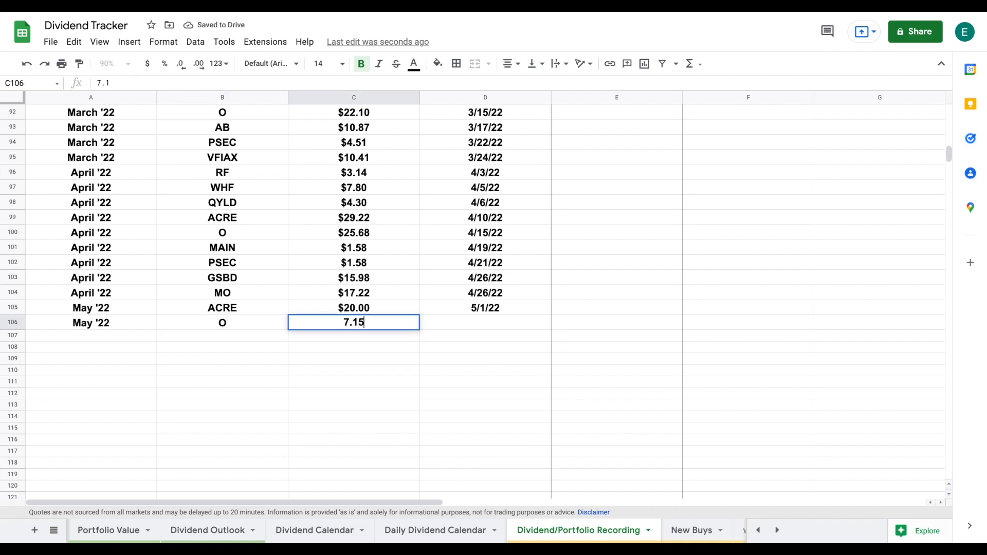
{"action": "key", "text": "Tab"}
{"action": "type", "text": "5"}
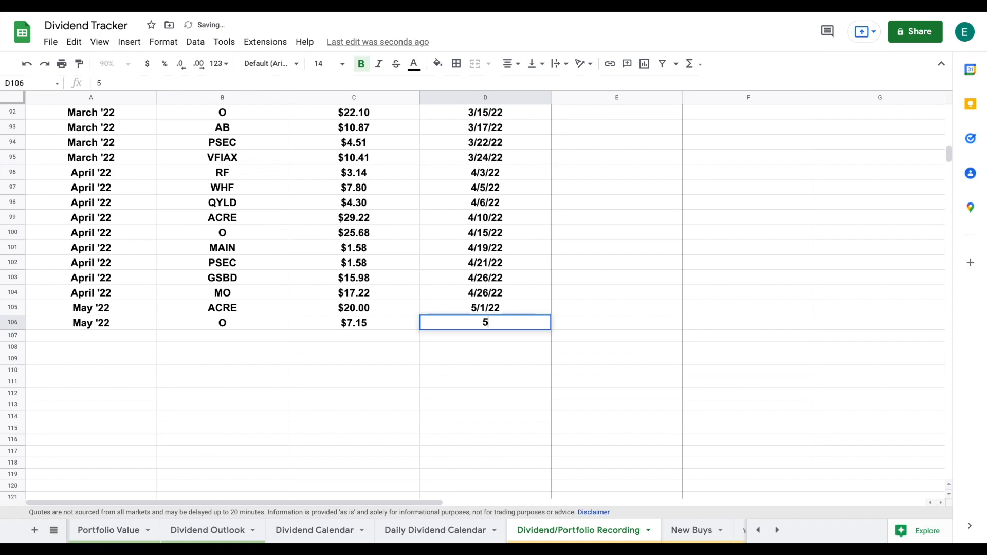
{"action": "type", "text": "/15/22"}
{"action": "key", "text": "Return"}
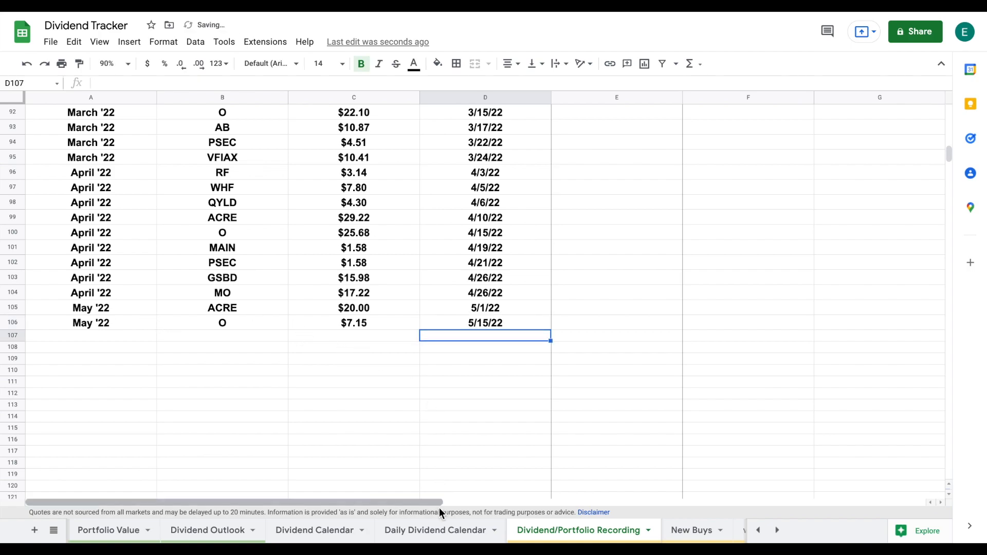
- Check in the Daily Dividend Calendar that the cell for May 15 picks up the newly recorded dividend
{"action": "left_click", "coordinate": [439, 530]}
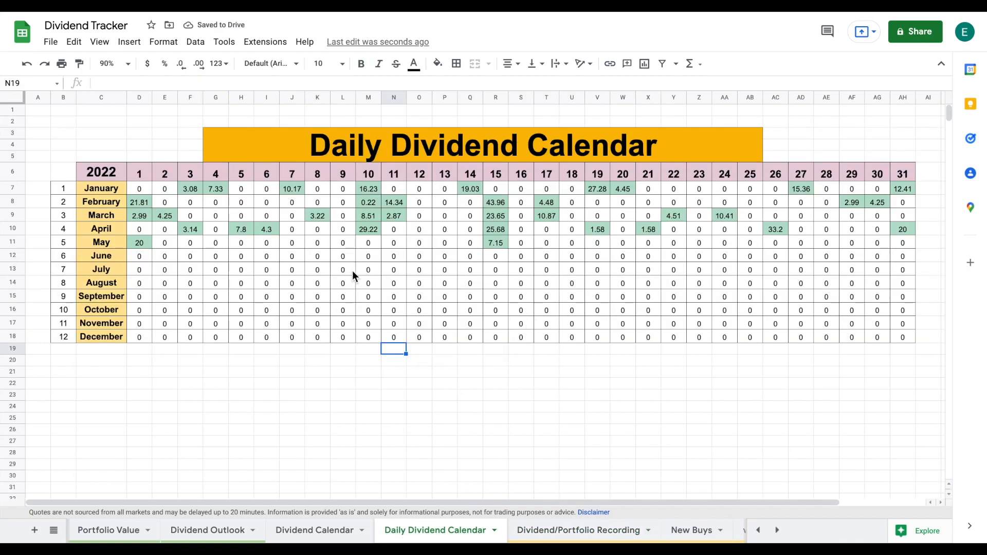
{"action": "left_click", "coordinate": [499, 245]}
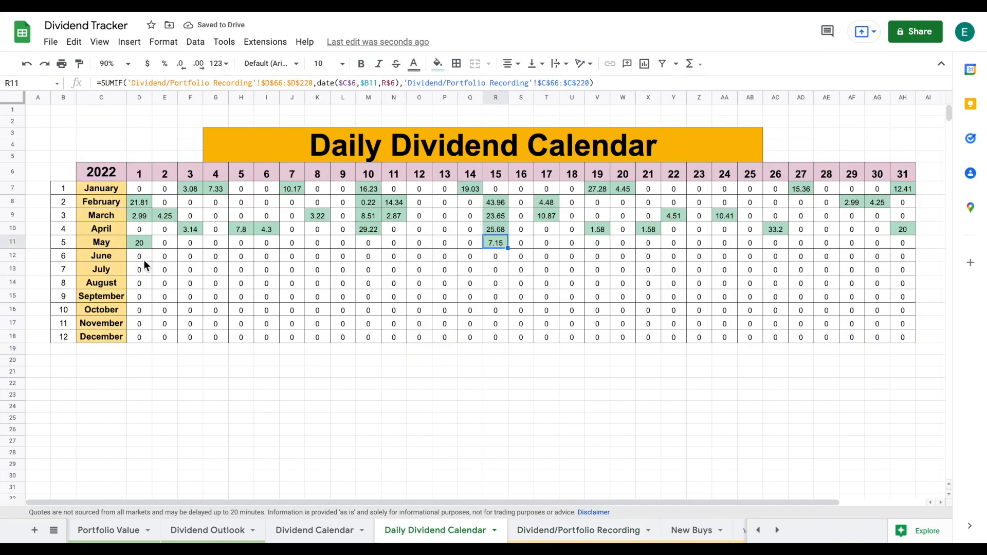
{"action": "left_click", "coordinate": [105, 242]}
{"action": "left_click", "coordinate": [497, 178]}
{"action": "left_click", "coordinate": [499, 245]}
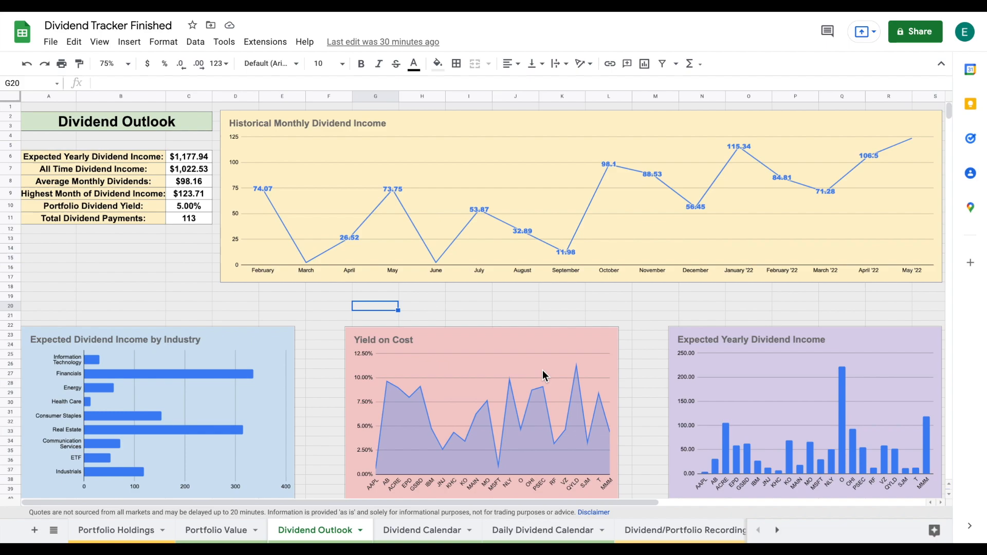
- Review the Portfolio Holdings, Portfolio Value, Dividend Outlook, Dividend Calendar and Daily Dividend Calendar sheets of the Dividend Tracker Finished spreadsheet
{"action": "left_click", "coordinate": [123, 531]}
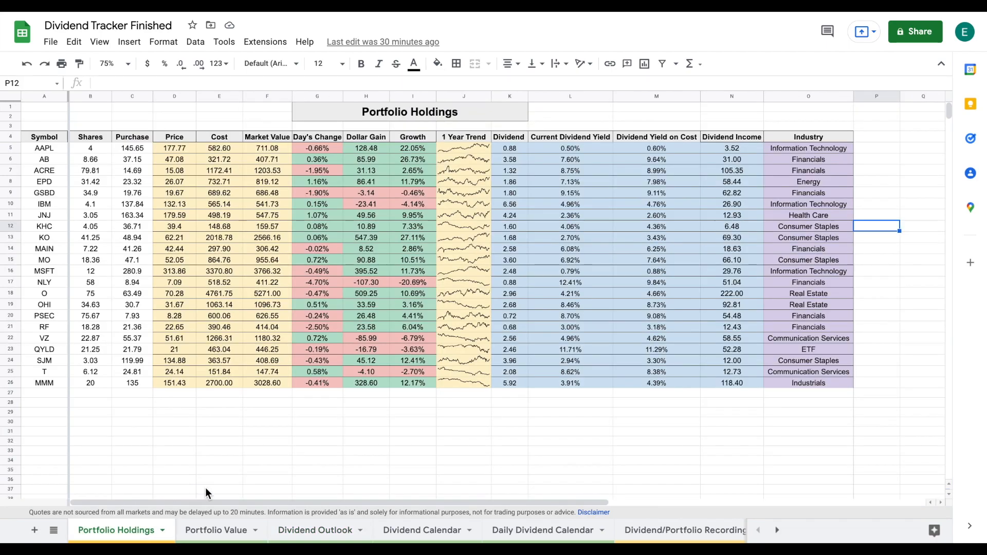
{"action": "left_click", "coordinate": [218, 529]}
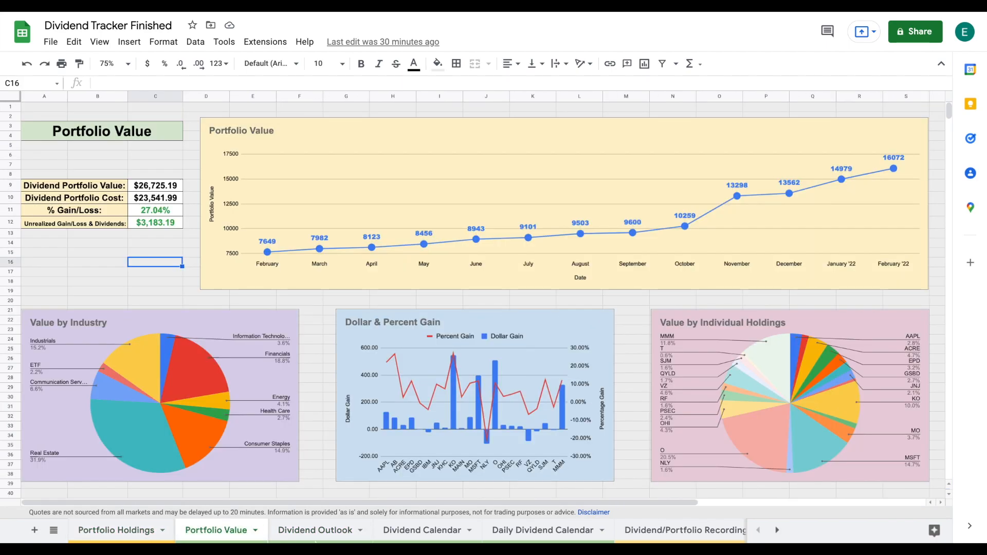
{"action": "left_click", "coordinate": [321, 534]}
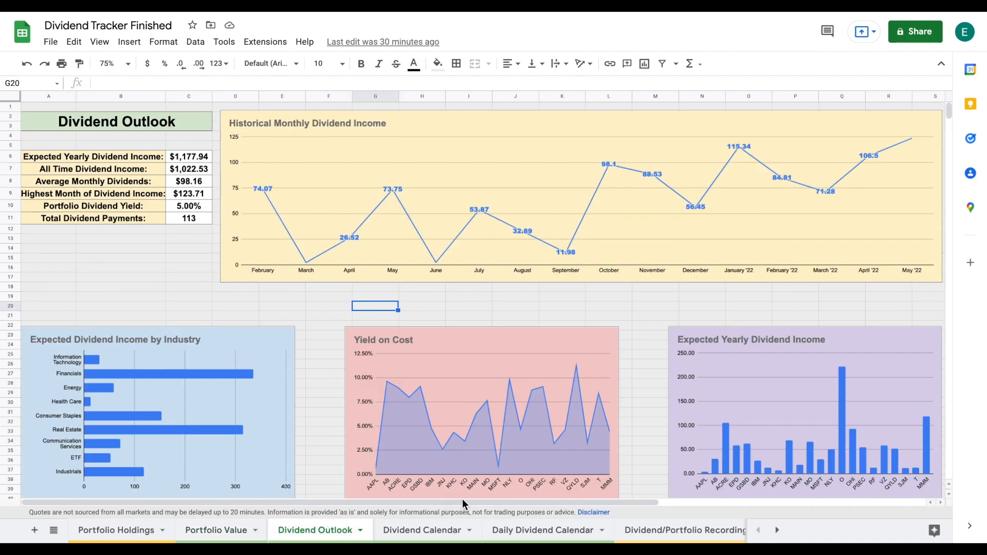
{"action": "left_click", "coordinate": [433, 532]}
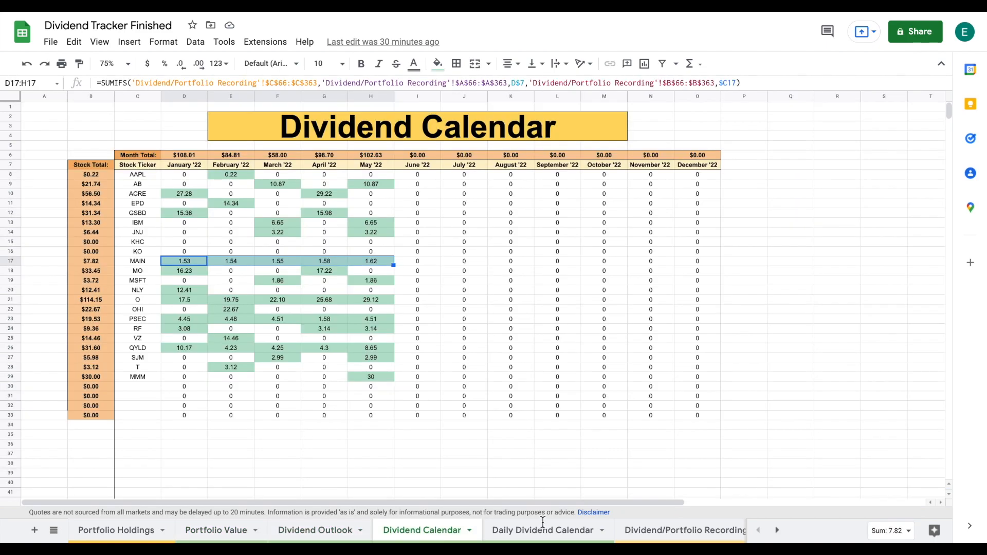
{"action": "left_click", "coordinate": [547, 532]}
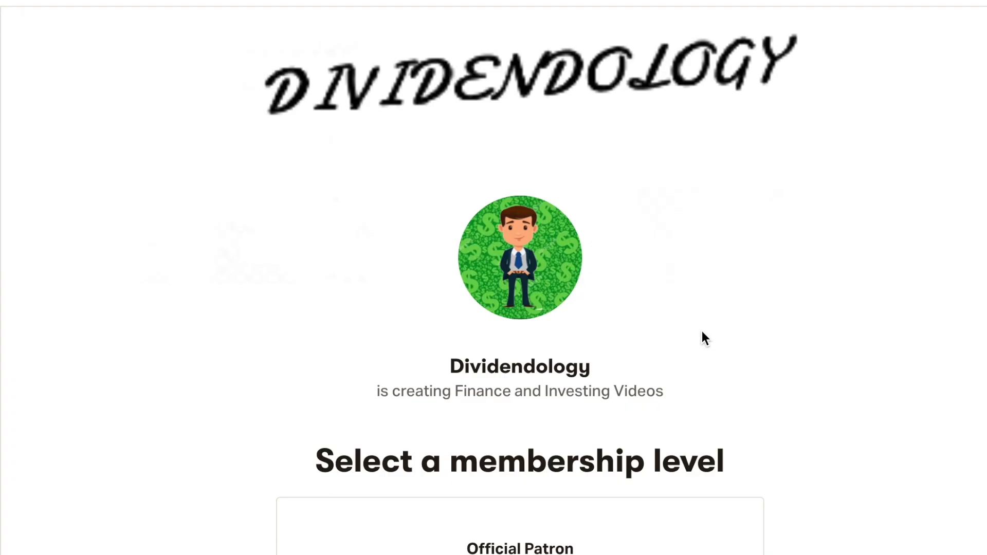
- Examine the Official Patron membership level and its benefits on the Dividendology membership page
{"action": "scroll", "coordinate": [702, 336], "scroll_direction": "down", "scroll_amount": 8}
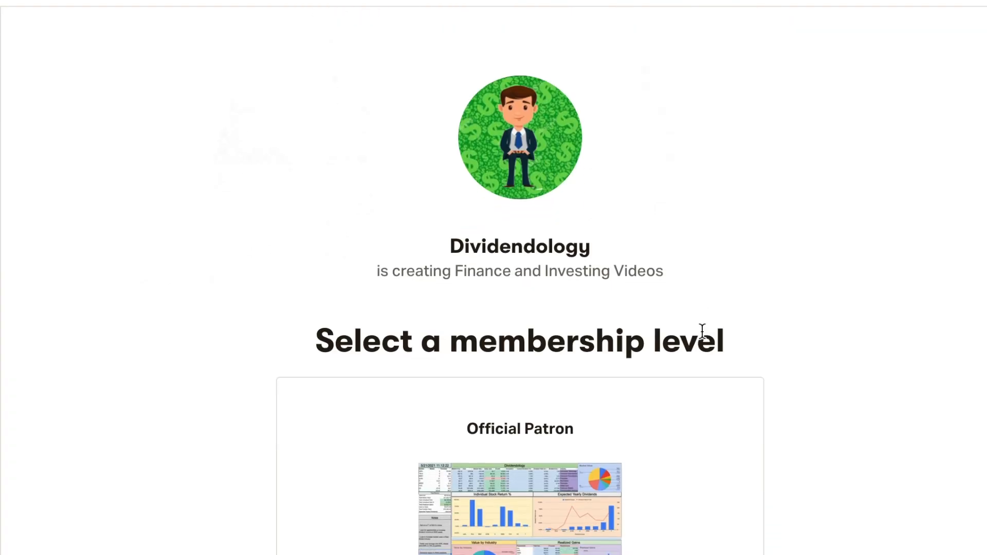
{"action": "scroll", "coordinate": [701, 332], "scroll_direction": "down", "scroll_amount": 1}
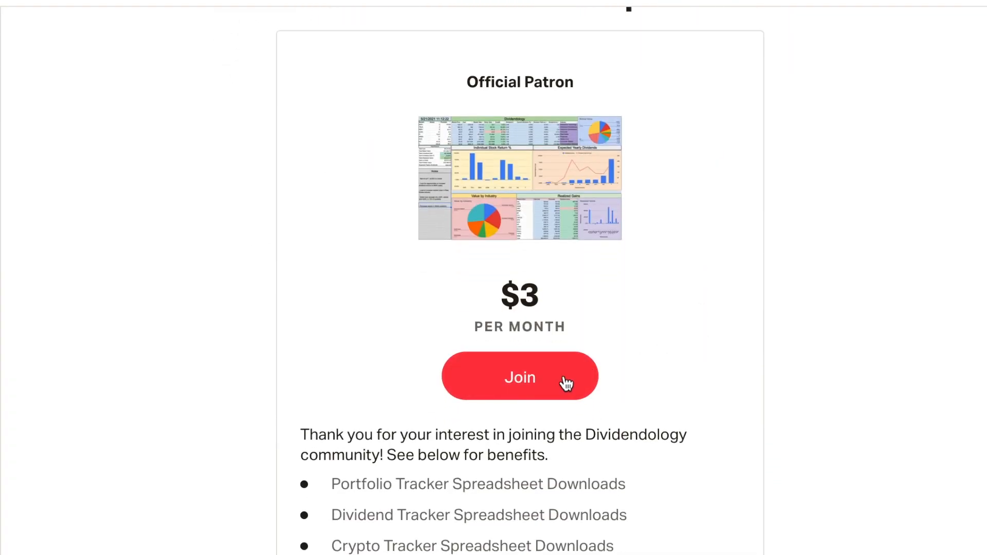